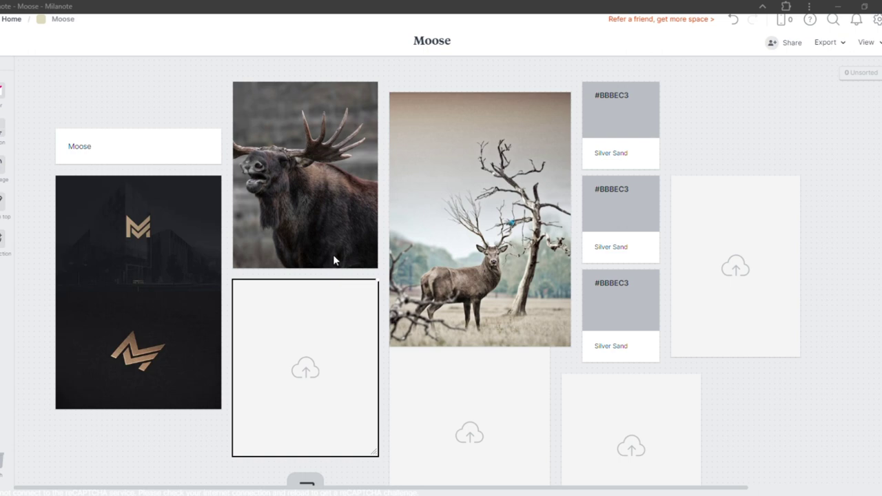
right_click(327, 321)
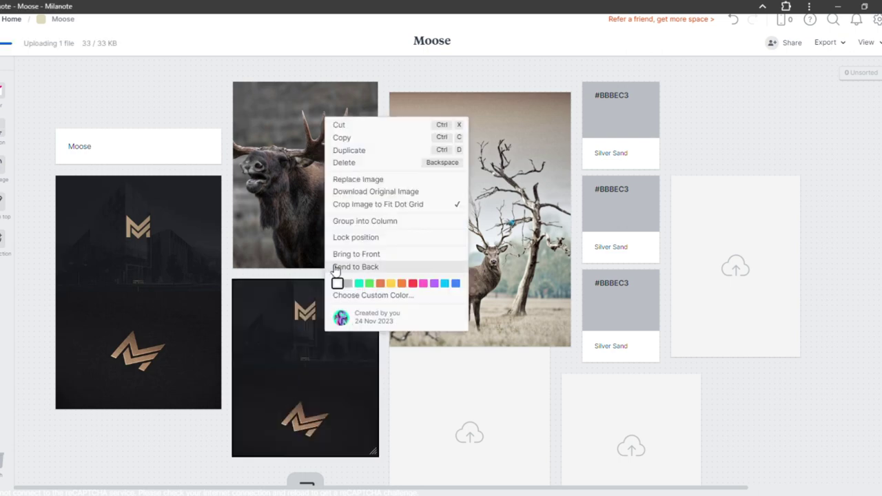
click(339, 163)
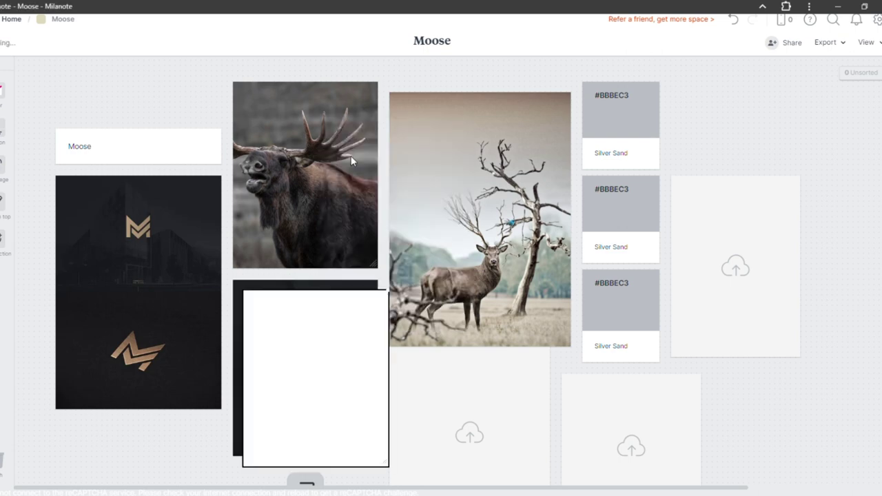
key(ctrl+z)
Step: Replace the dark M logo image below the moose photo with the D-arrow logo construction image
right_click(346, 349)
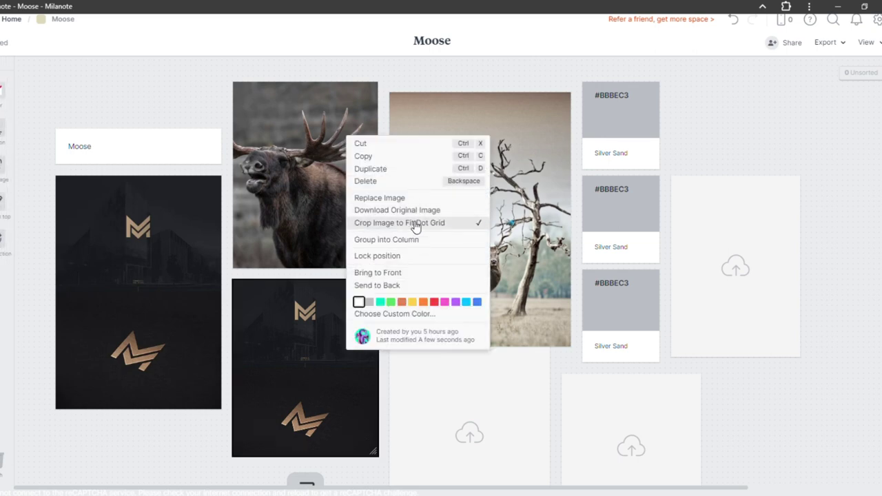
click(334, 275)
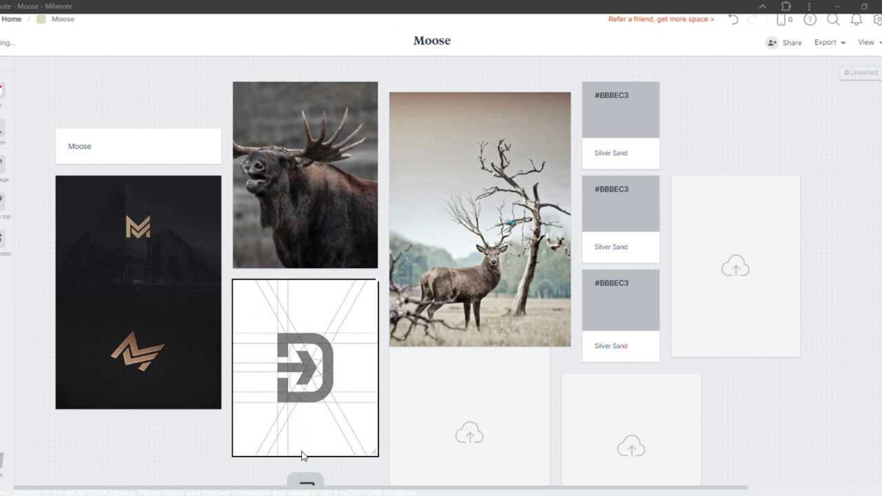
click(13, 19)
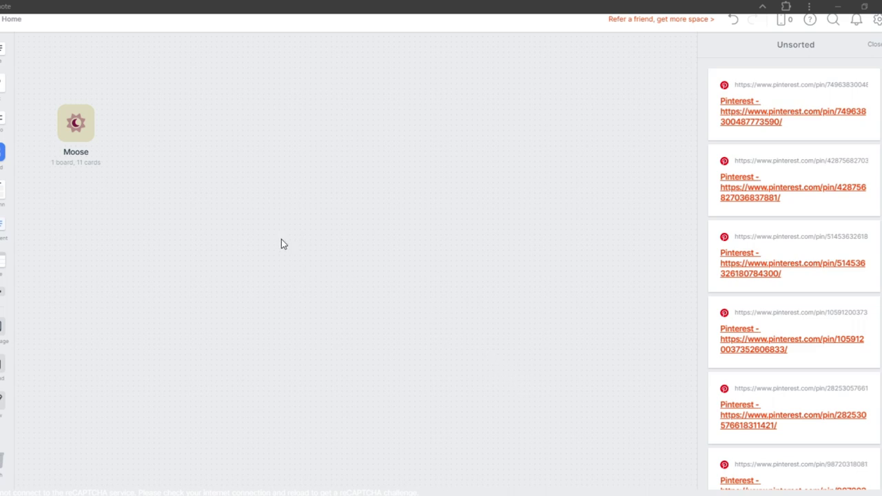
key(alt+Left)
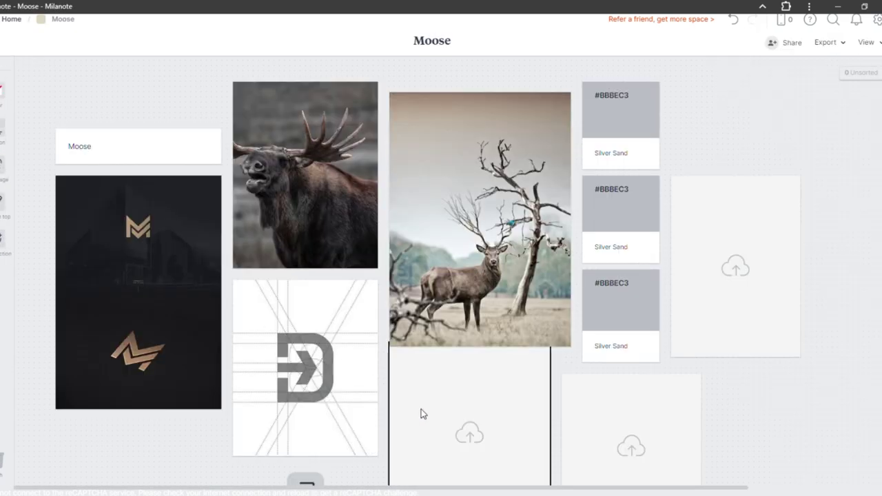
Step: Upload the magoz combination-marks logo guide image into the empty placeholder below the deer photo
scroll(427, 407, down, 3)
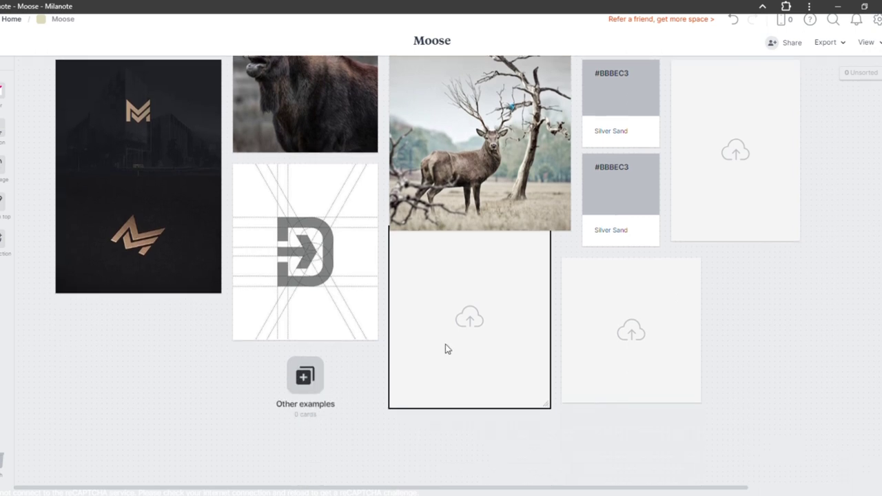
click(469, 320)
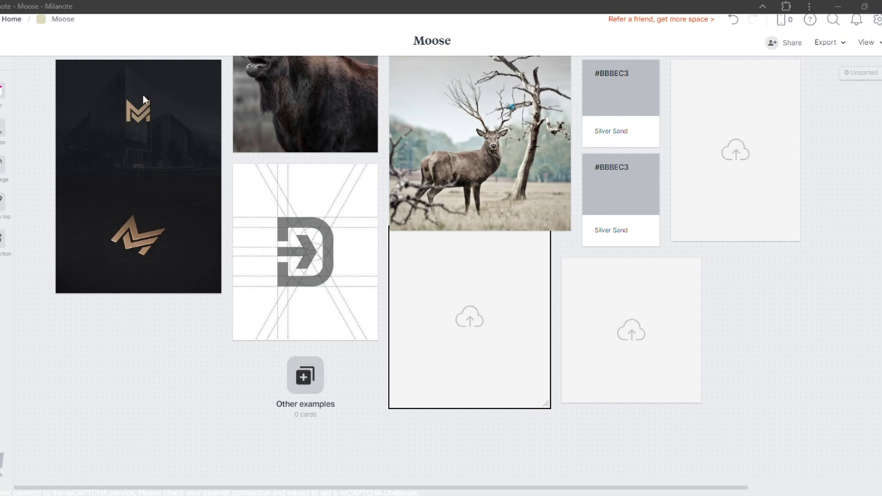
key(Return)
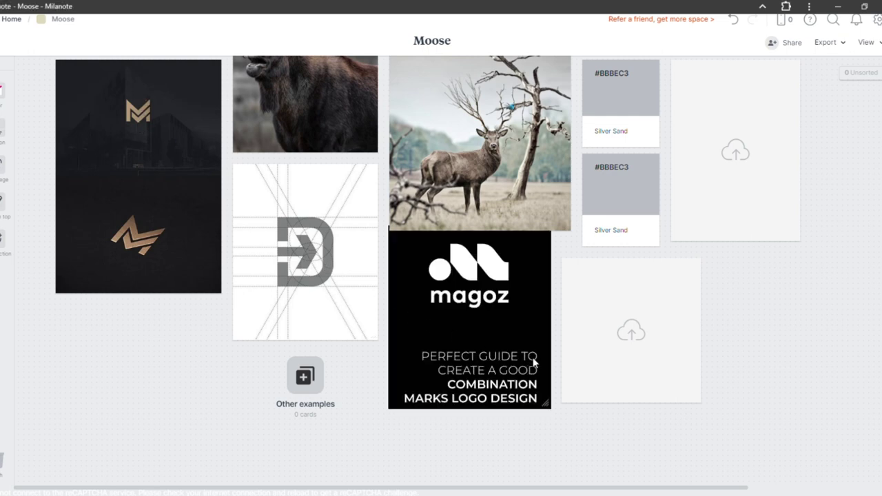
Step: Set the lowest colour swatch to the light grey #EBEFF2
scroll(617, 331, up, 1)
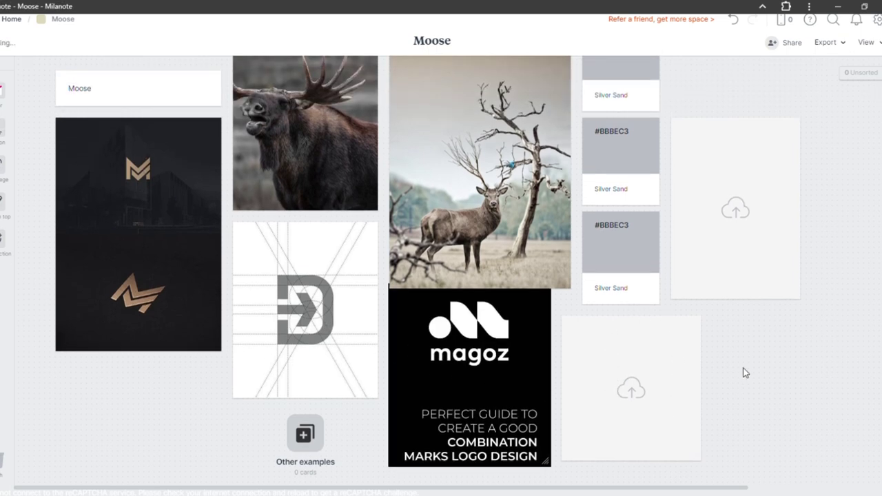
scroll(664, 335, up, 1)
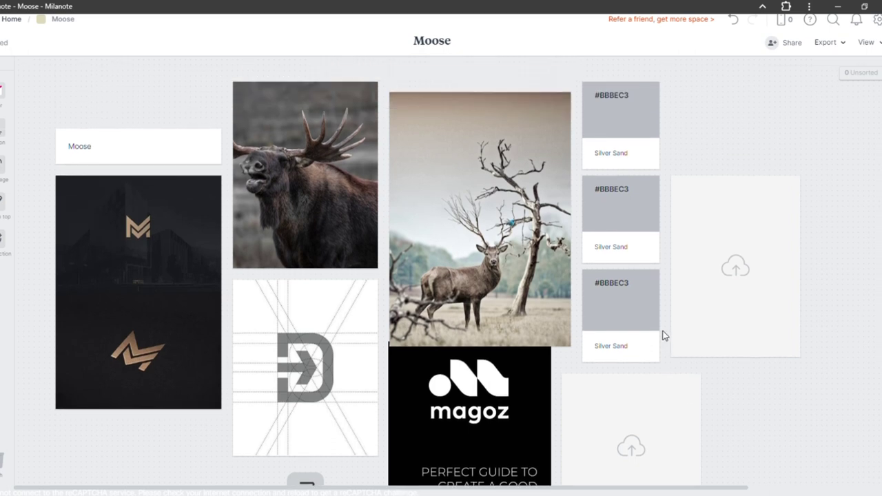
click(635, 291)
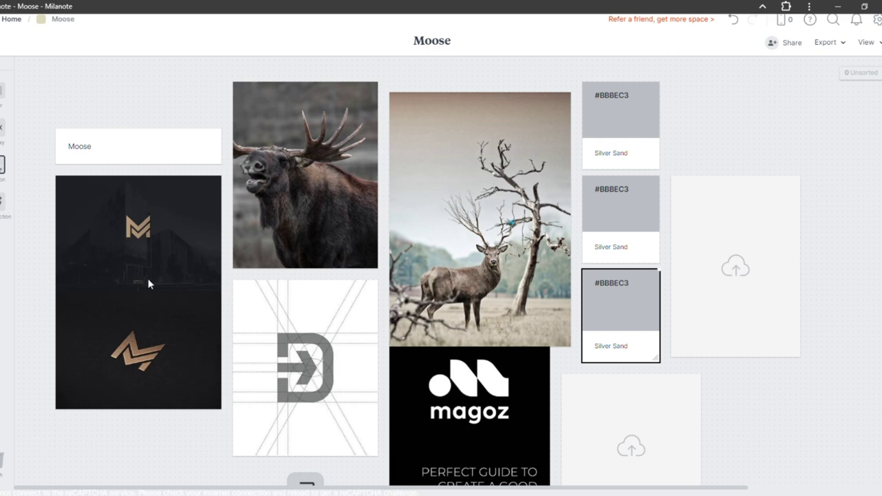
click(182, 280)
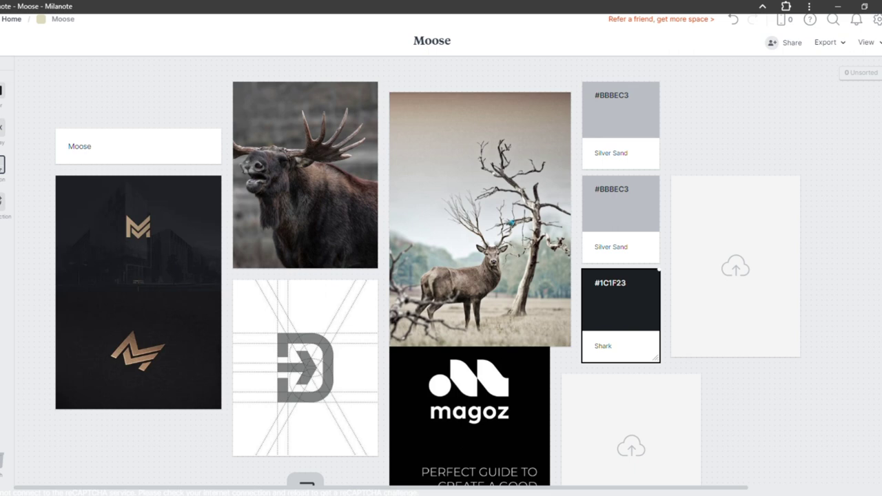
click(452, 239)
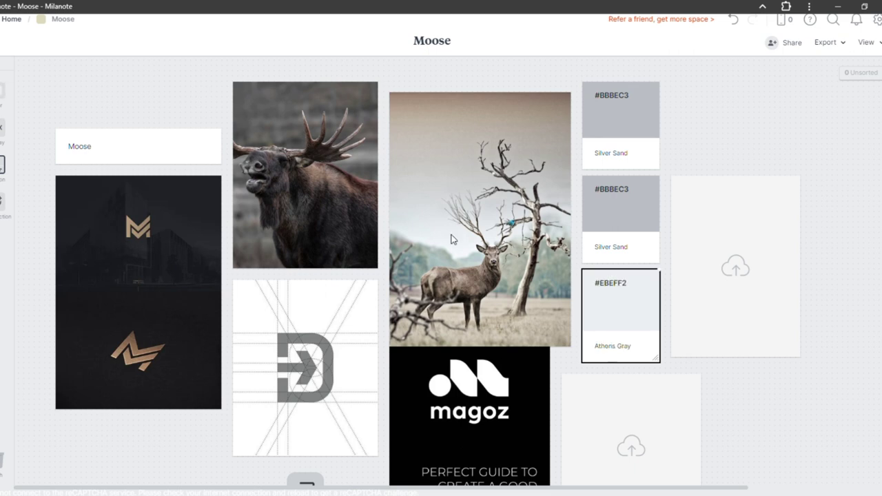
Step: Set the middle colour swatch to black #010101 and the lowest one to white #FFFFFF
click(617, 225)
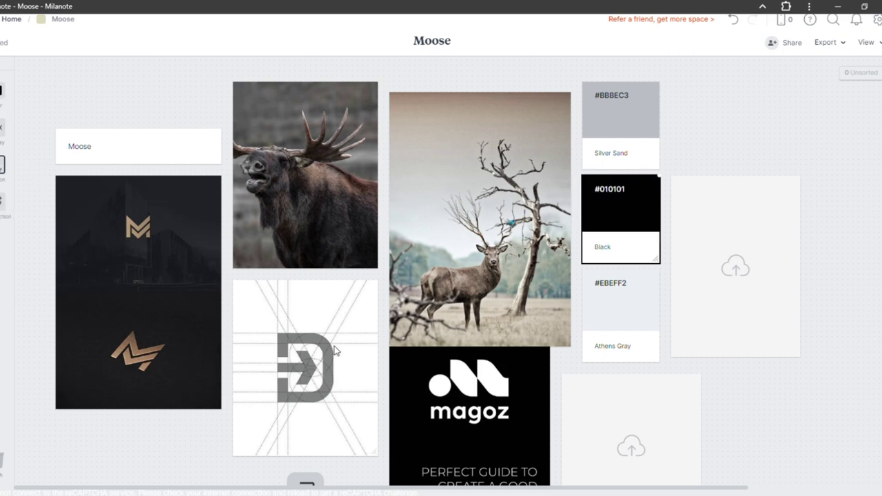
click(630, 332)
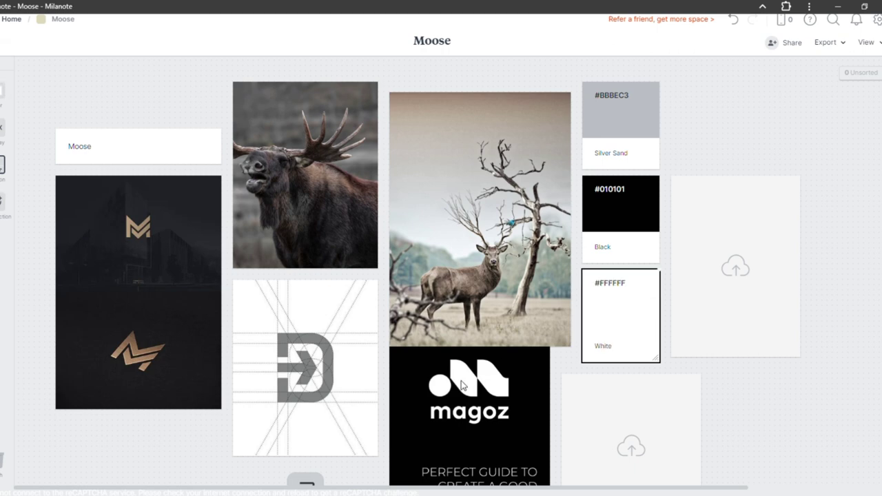
click(140, 444)
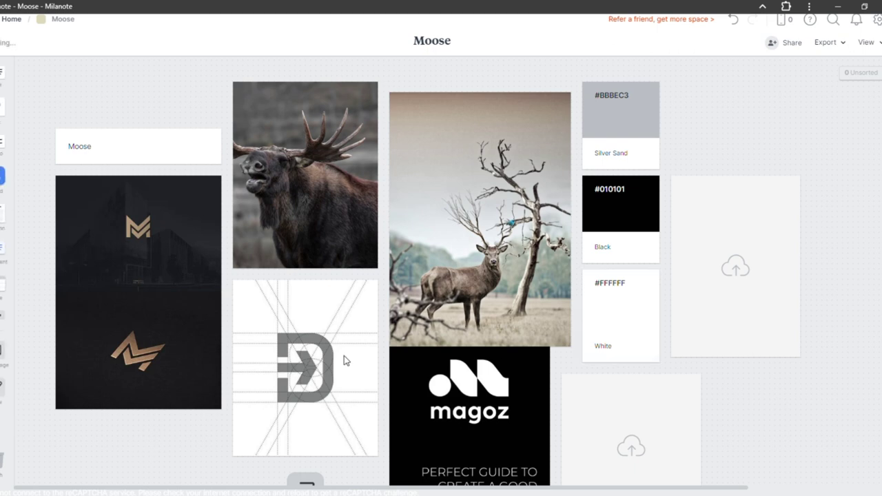
Step: Delete the remaining grey #BBBEC3 Silver Sand swatch above the black one
right_click(605, 113)
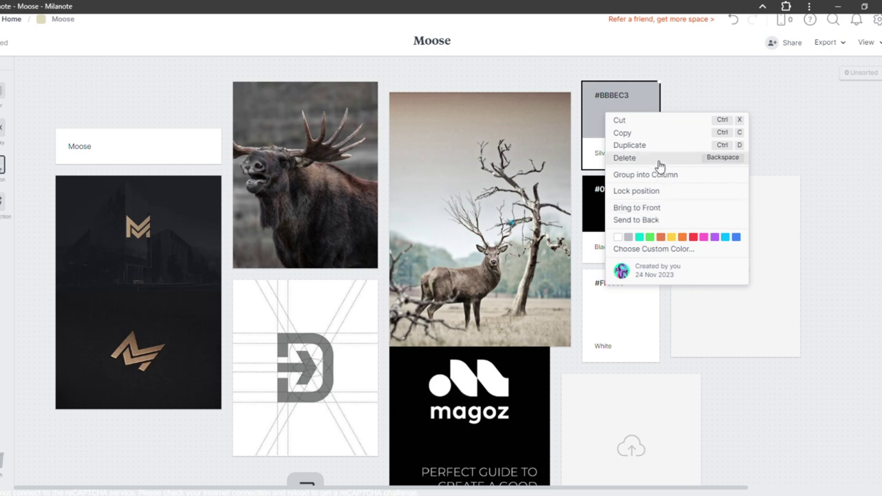
click(658, 160)
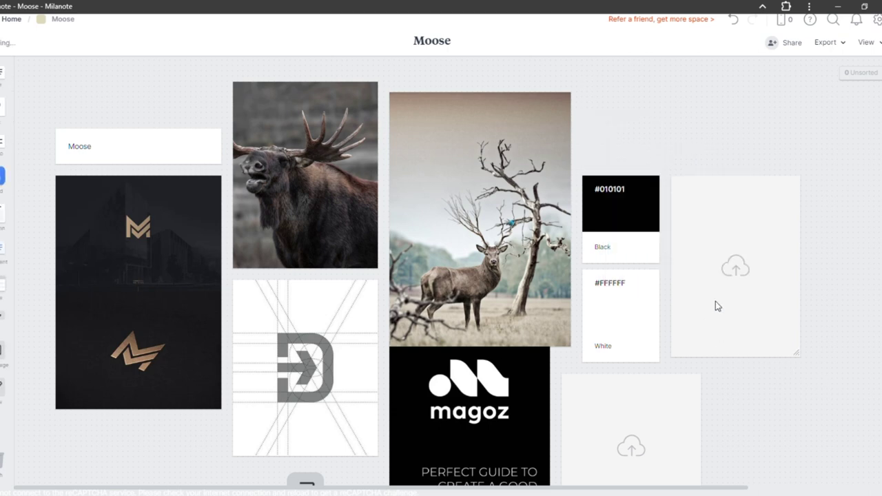
click(716, 302)
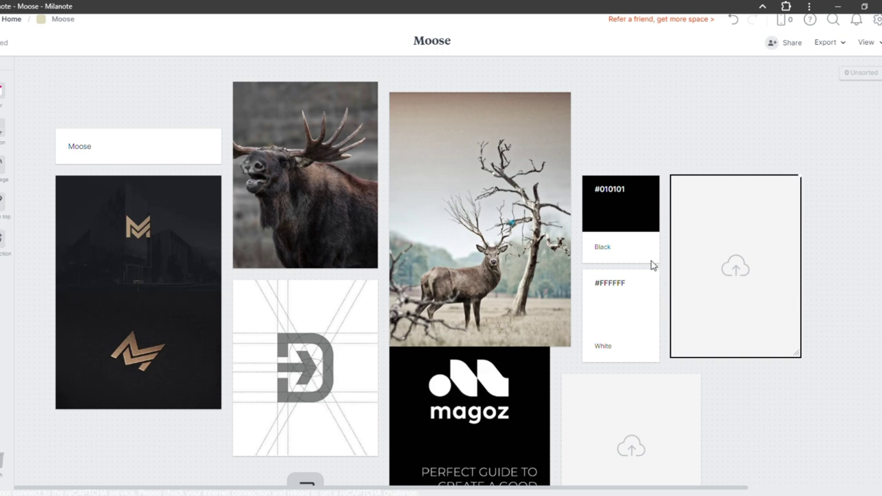
click(811, 423)
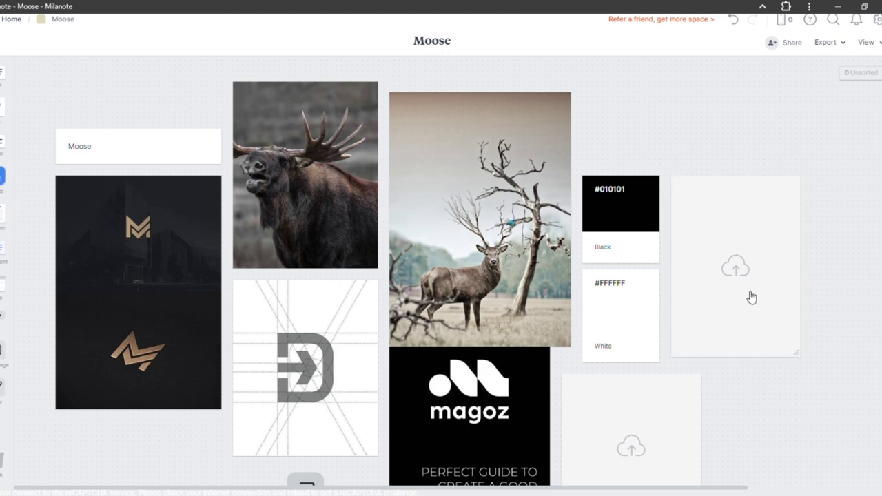
Step: Search the free image library for "cars" and place the turquoise classic car photo in the empty placeholder beside the colour swatches
click(12, 351)
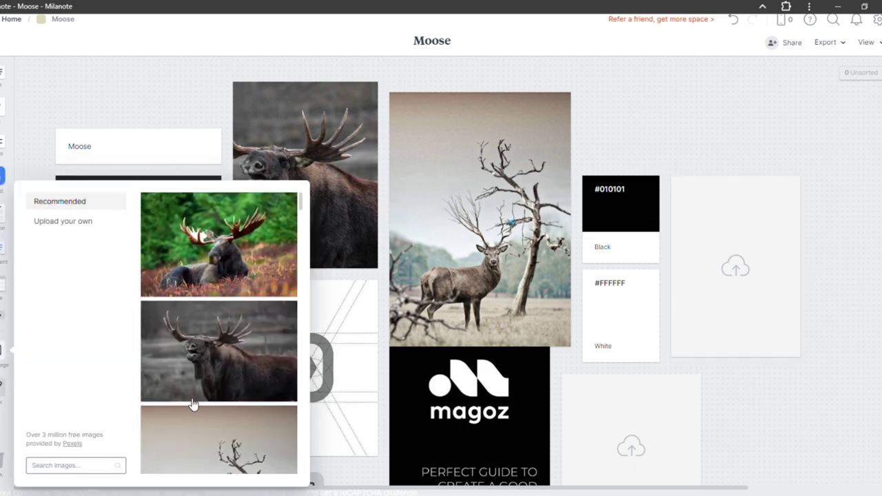
click(77, 468)
text(cars)
key(Return)
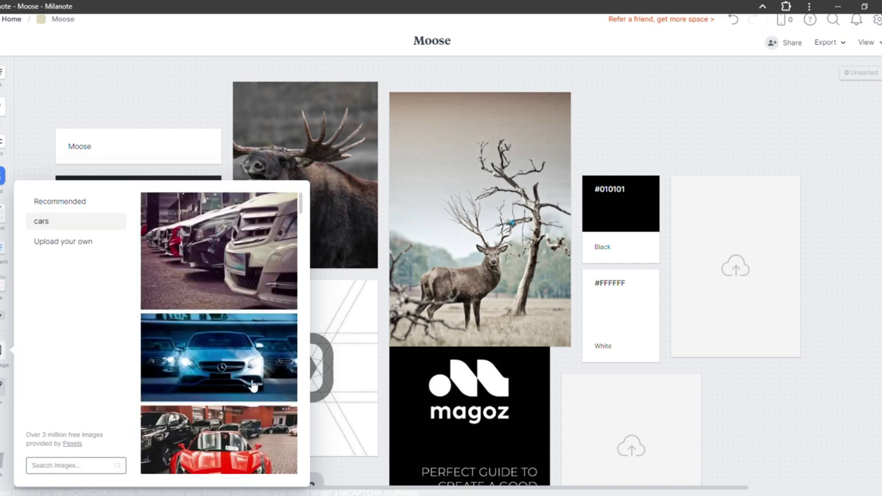
scroll(265, 411, down, 5)
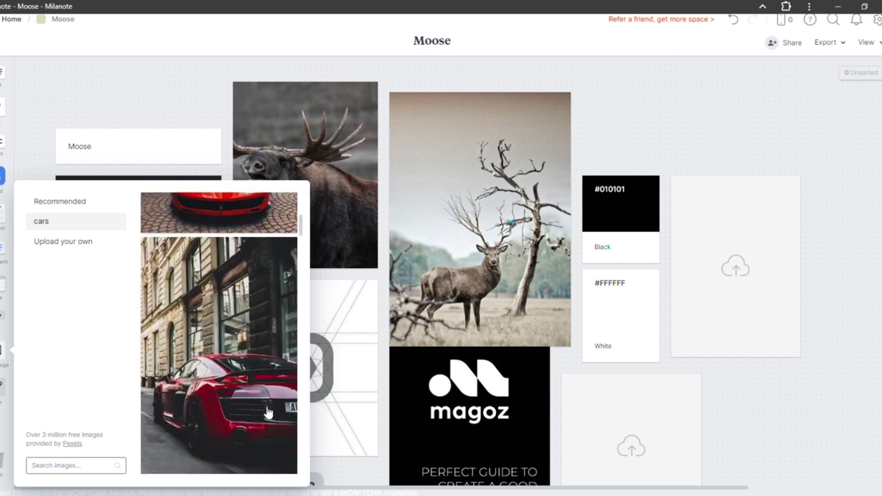
scroll(268, 413, down, 10)
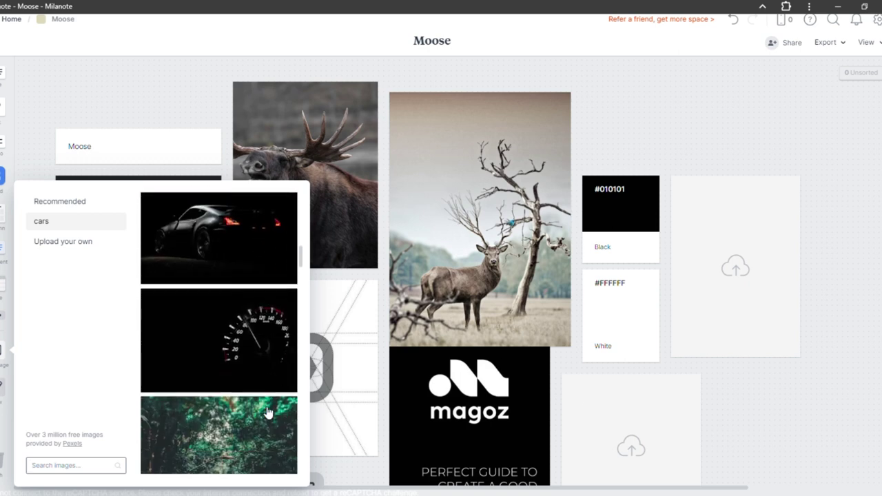
scroll(268, 412, down, 10)
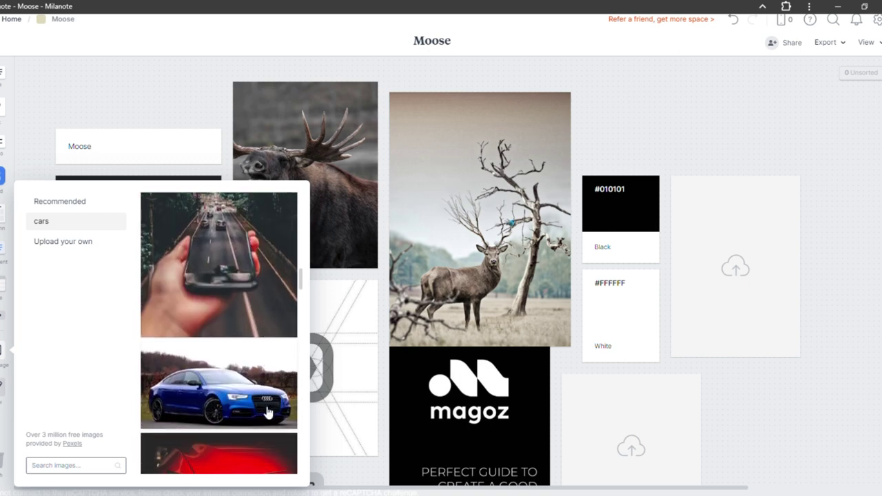
scroll(268, 412, down, 10)
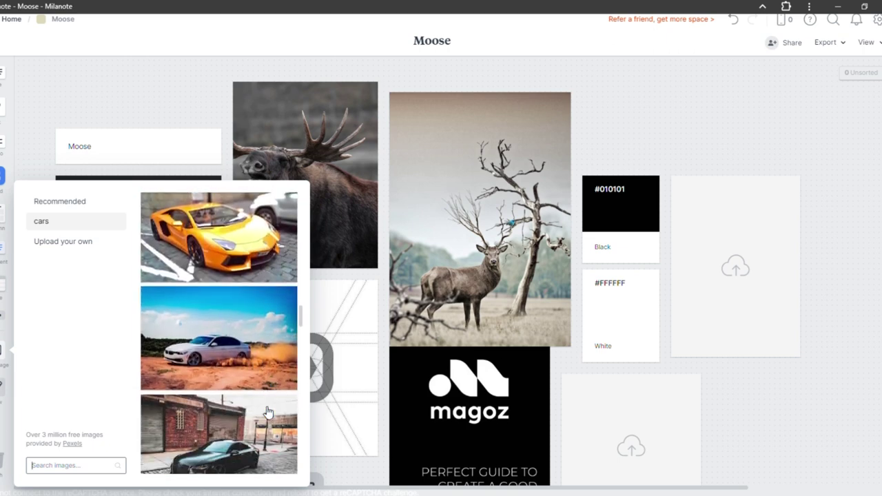
scroll(268, 412, down, 10)
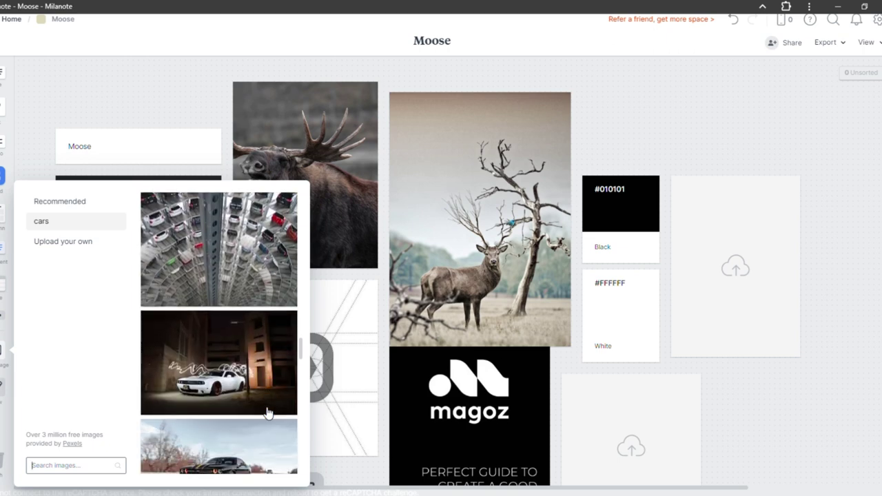
scroll(268, 412, down, 10)
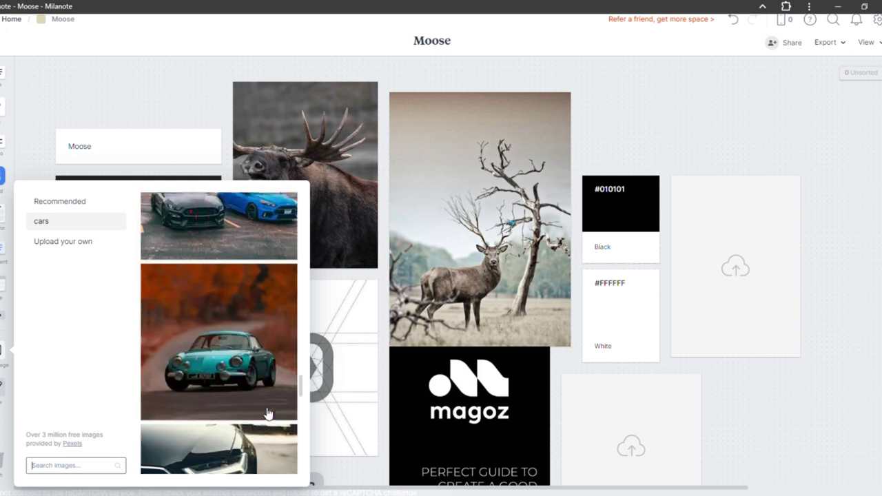
drag(231, 399, 746, 295)
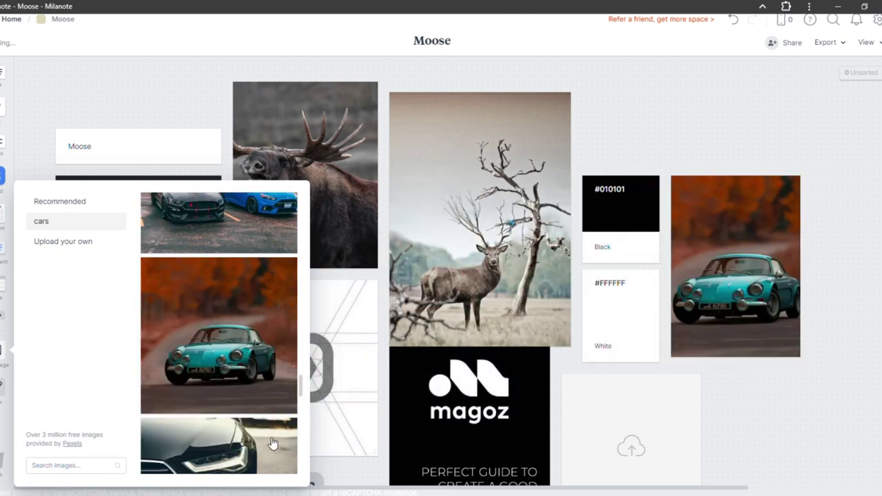
Step: Search the free image library for "luxuary"
scroll(272, 443, down, 3)
scroll(234, 421, down, 8)
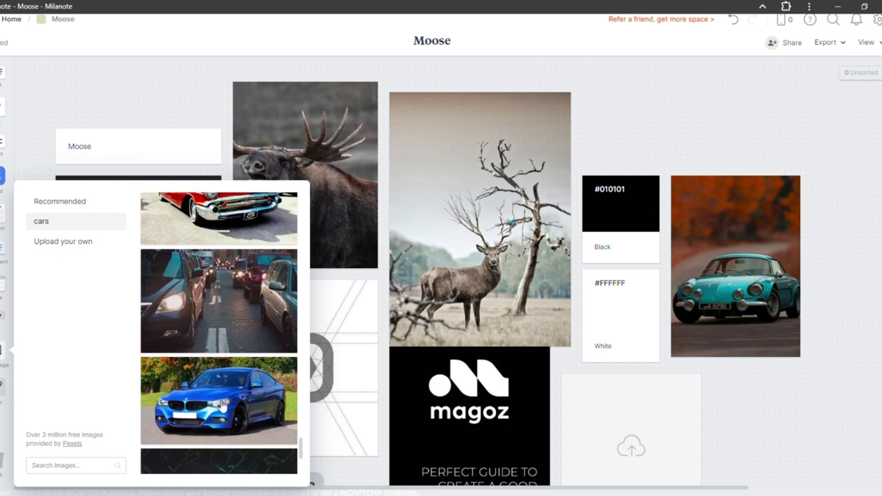
scroll(224, 406, down, 3)
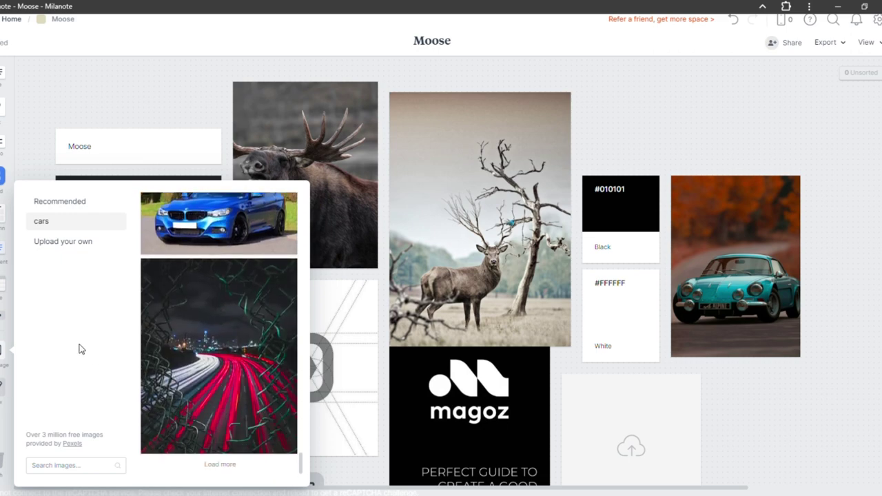
click(102, 473)
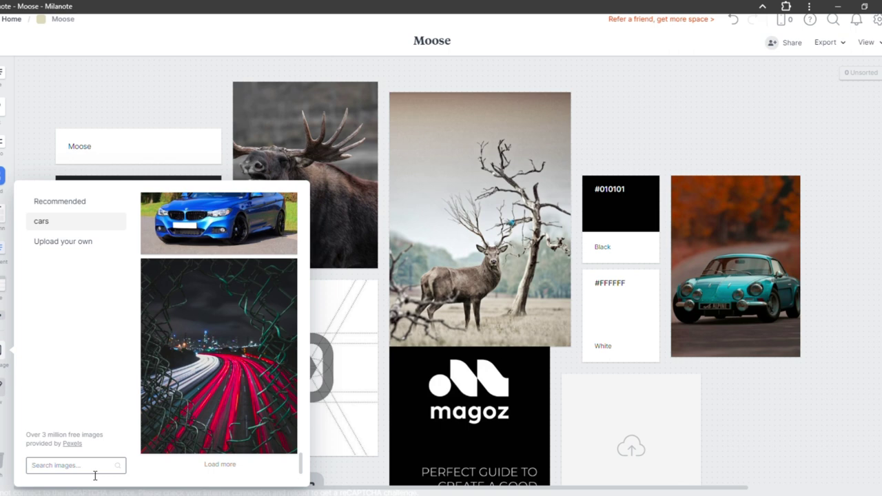
text(luxuary)
key(Return)
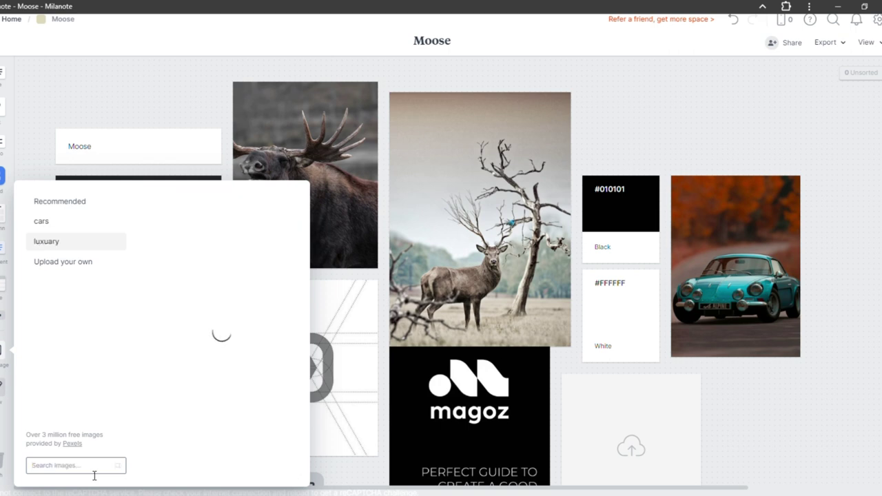
Step: Place the photo of a hand picking from a watch box in the empty placeholder below the colour swatches
scroll(223, 400, down, 4)
scroll(226, 388, down, 3)
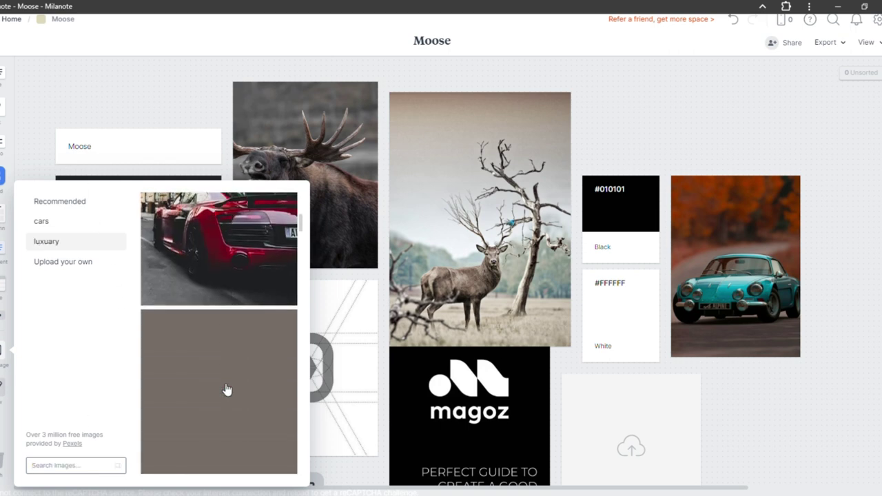
scroll(227, 389, up, 5)
scroll(227, 390, down, 1)
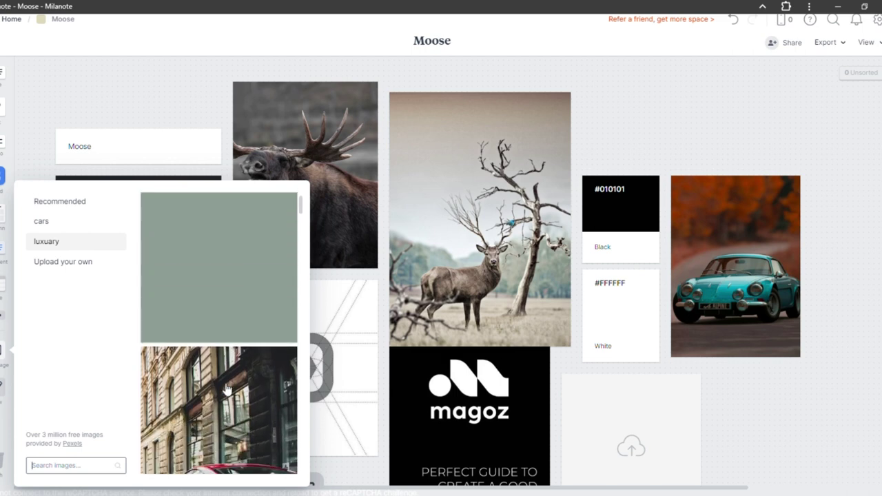
scroll(227, 390, up, 1)
scroll(214, 306, down, 3)
scroll(213, 317, down, 4)
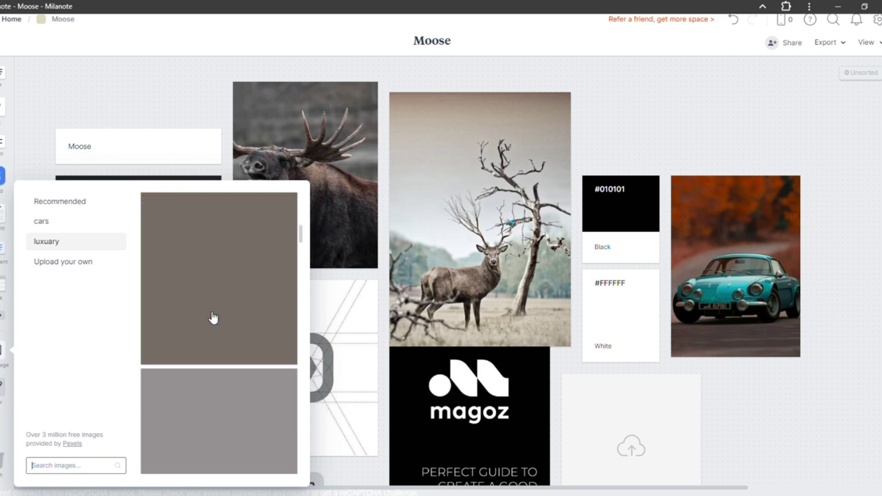
scroll(214, 317, up, 6)
scroll(210, 331, down, 5)
drag(258, 340, 637, 455)
click(738, 397)
scroll(724, 434, down, 4)
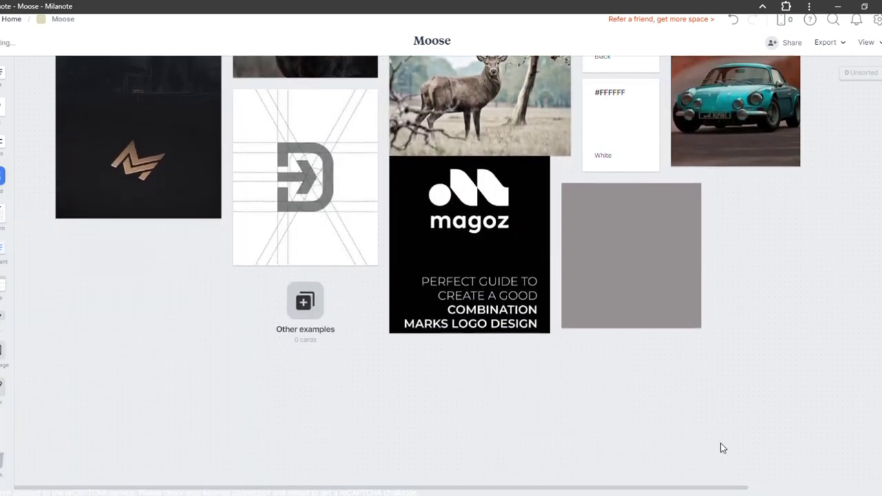
Step: Move the deer photo slightly up to leave a gap above the black magoz logo image
click(607, 204)
scroll(405, 414, up, 4)
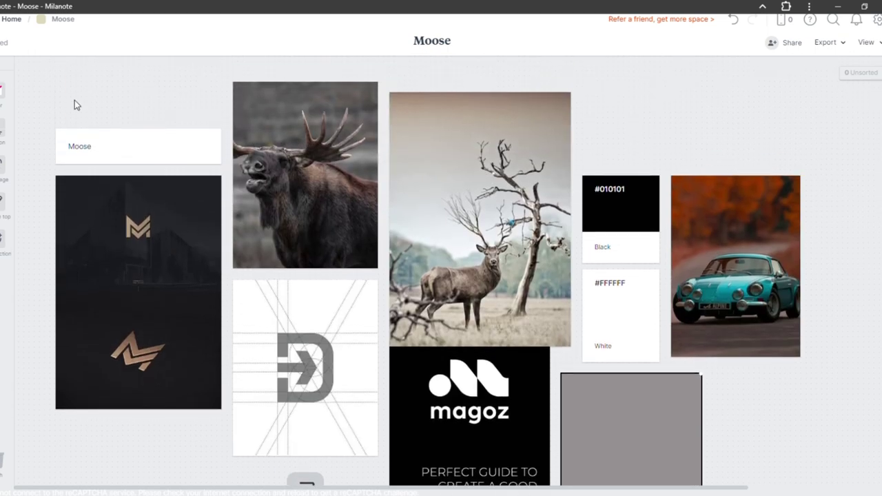
click(491, 199)
mouse_move(486, 220)
mouse_down()
mouse_move(461, 190)
mouse_move(491, 197)
mouse_move(495, 211)
mouse_up()
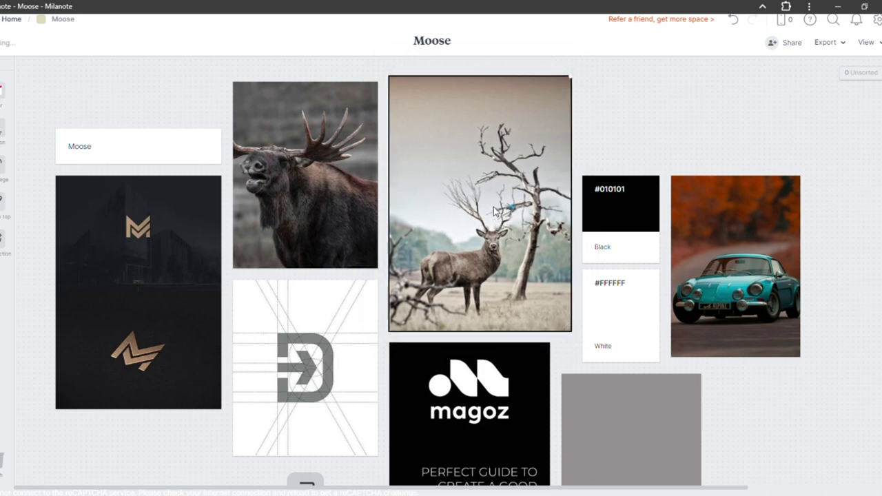
Step: Delete the watch box photo below the colour swatches
scroll(606, 337, down, 4)
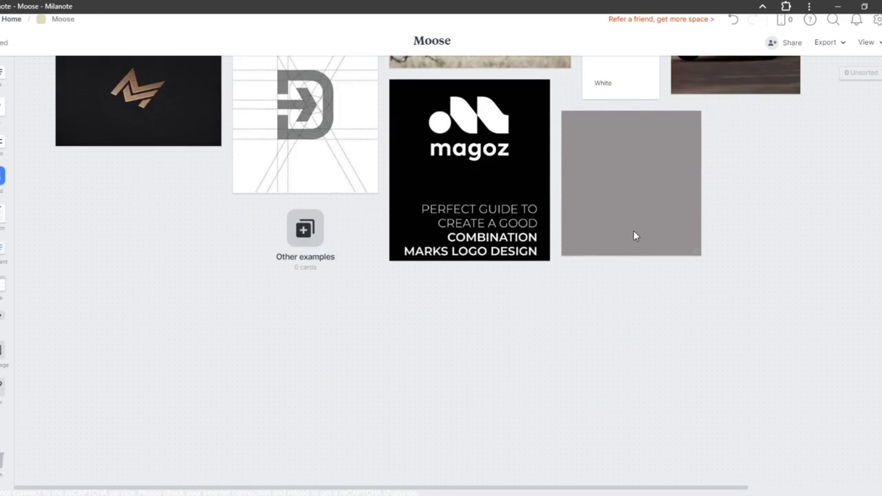
scroll(181, 366, up, 4)
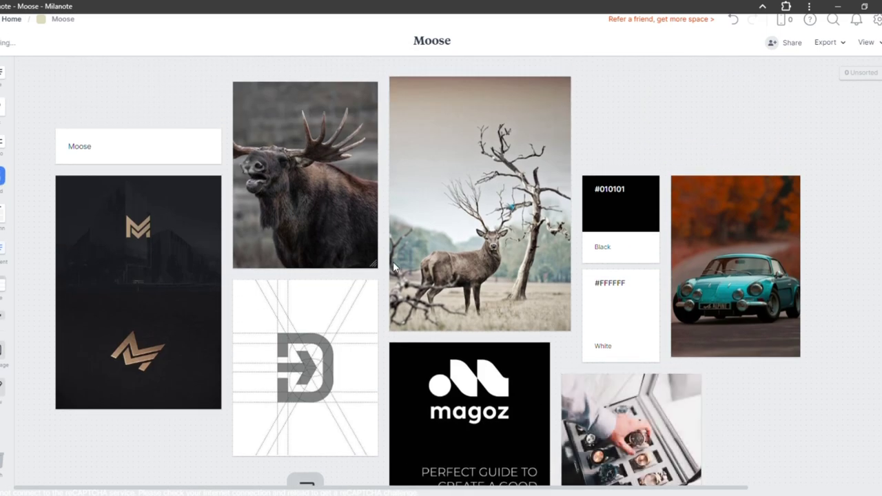
scroll(648, 379, down, 4)
scroll(627, 349, up, 2)
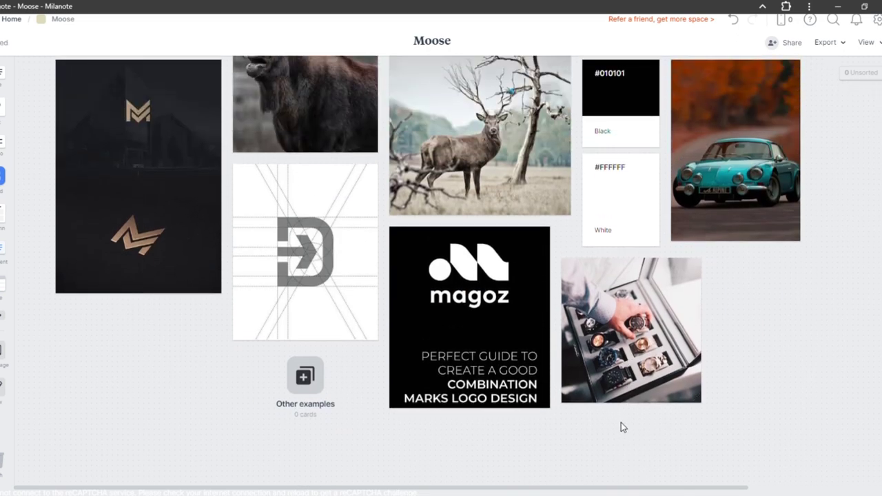
scroll(504, 178, up, 2)
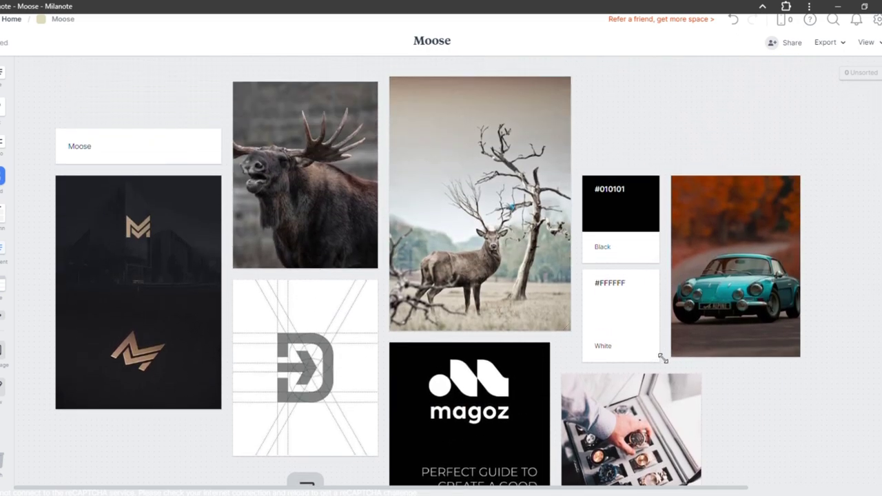
scroll(559, 355, down, 4)
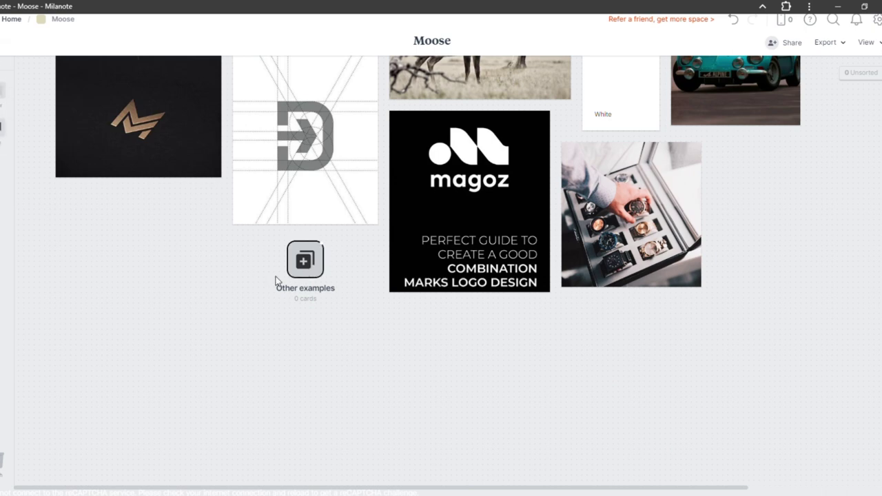
click(641, 232)
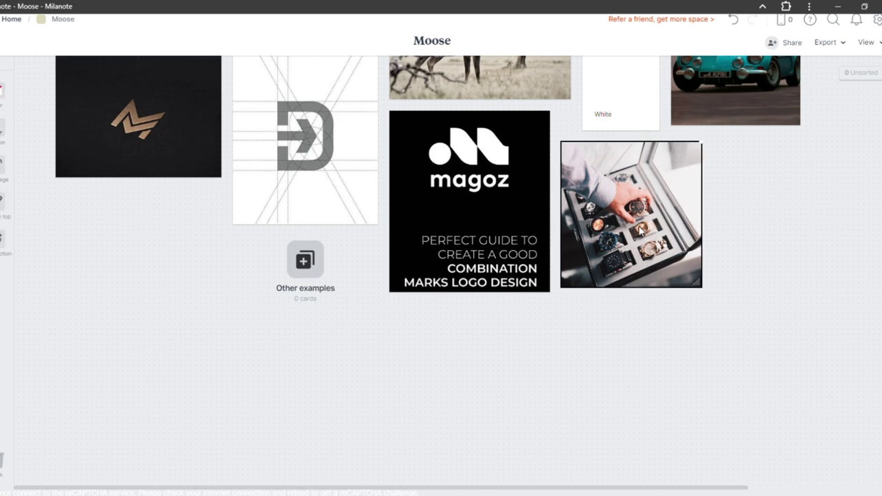
right_click(641, 231)
click(678, 272)
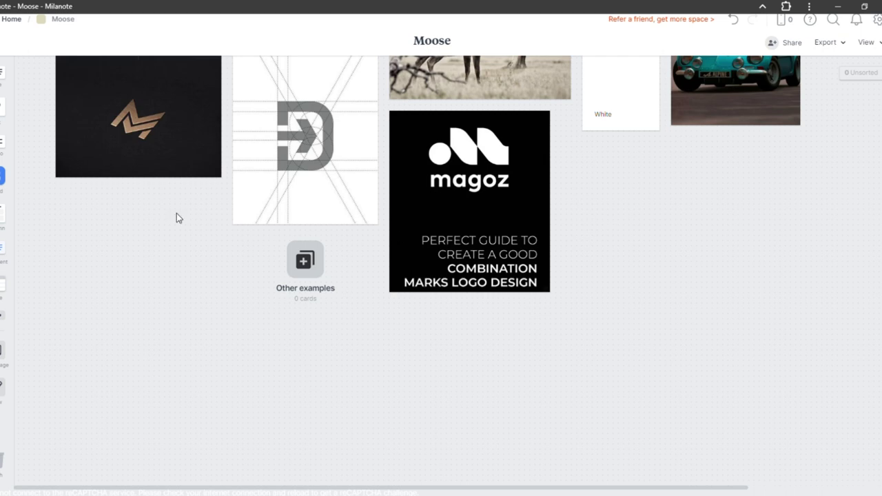
Step: Add a to-do card with the task "wordmark" below the turquoise car photo
scroll(583, 170, up, 2)
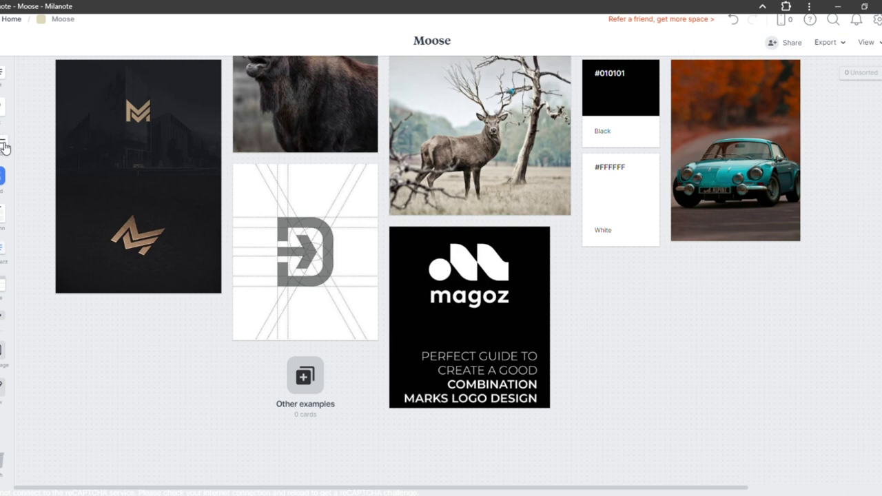
drag(5, 147, 664, 287)
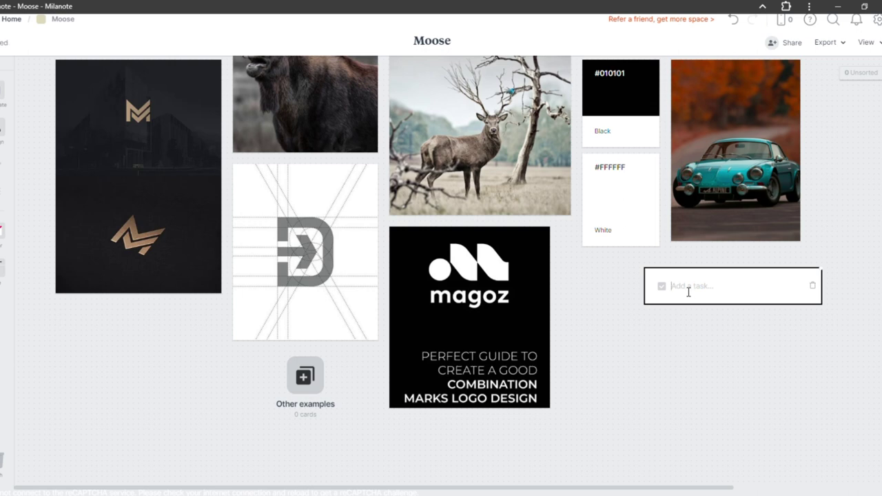
text(wordmark)
click(722, 331)
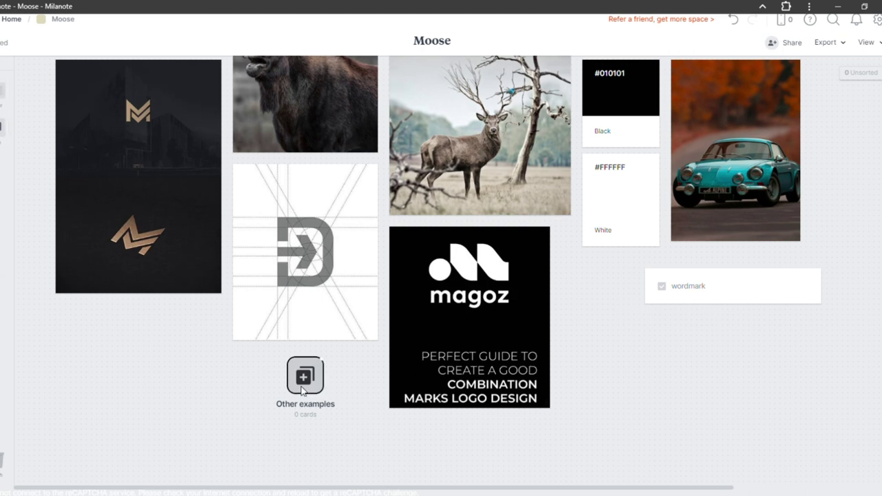
click(2, 126)
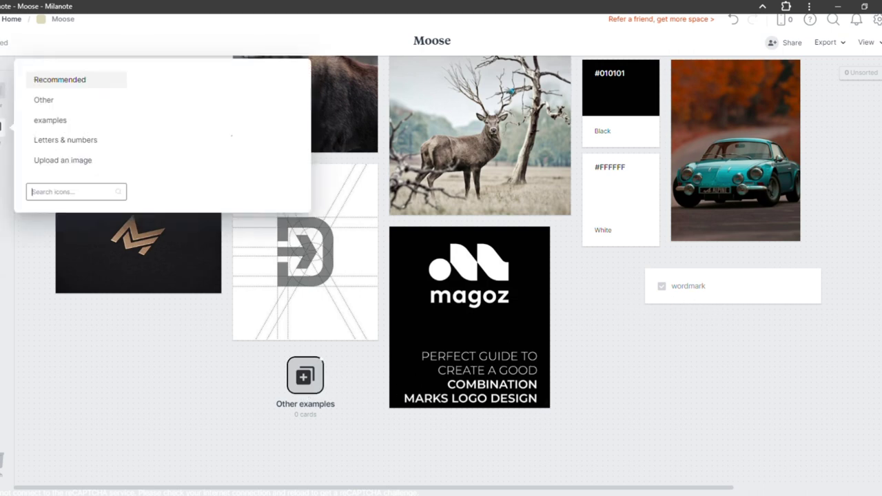
click(64, 123)
click(65, 141)
click(66, 160)
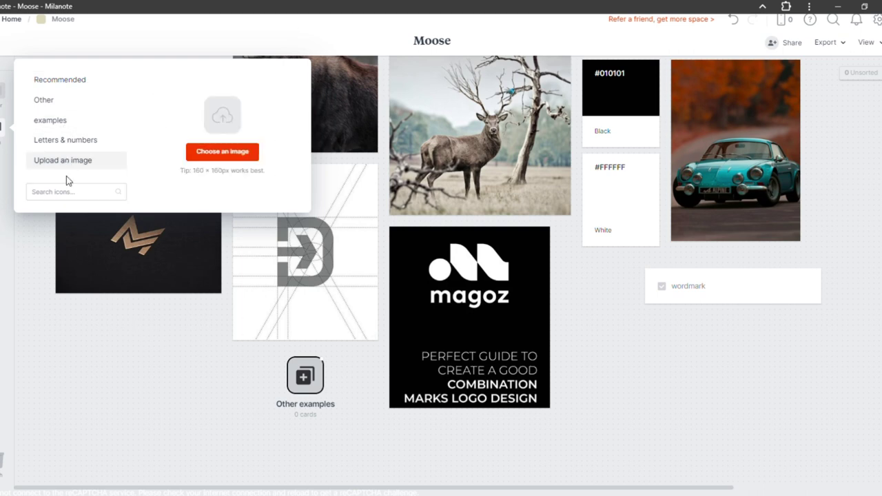
click(122, 348)
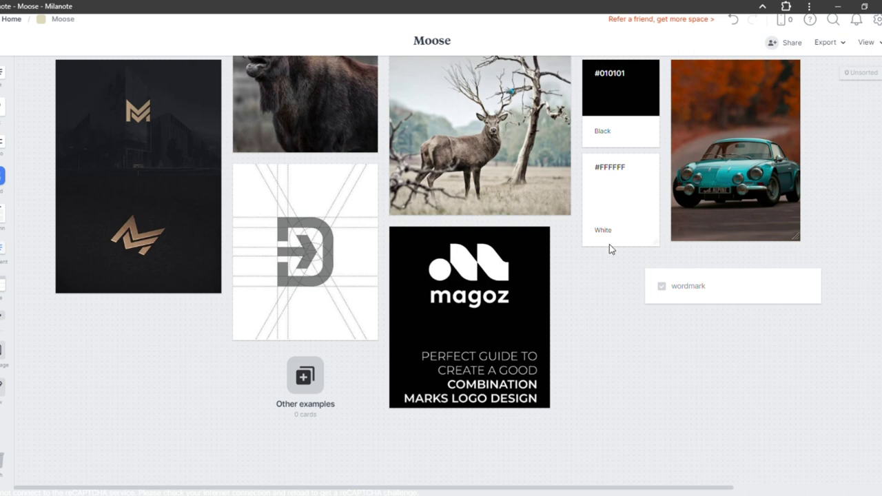
Step: Look over the whole mood board, from the reference logos and animal photos to the swatches and wordmark task
scroll(426, 259, up, 1)
scroll(426, 259, up, 1)
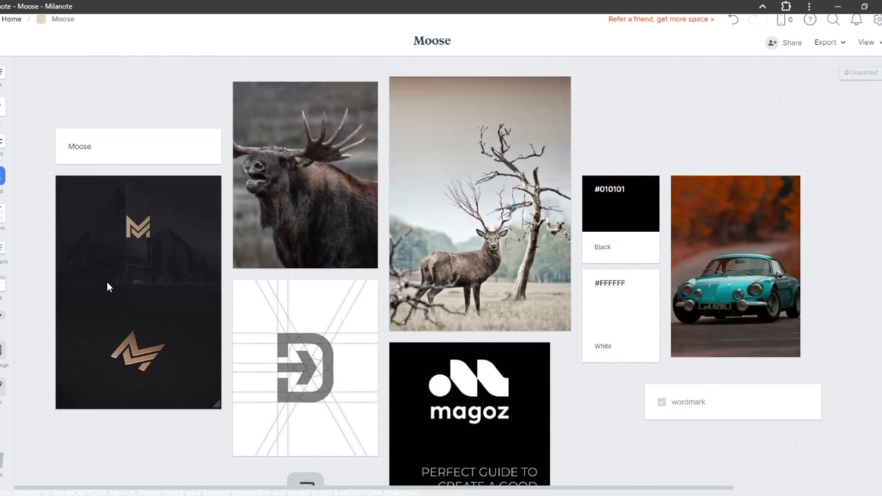
scroll(512, 425, down, 2)
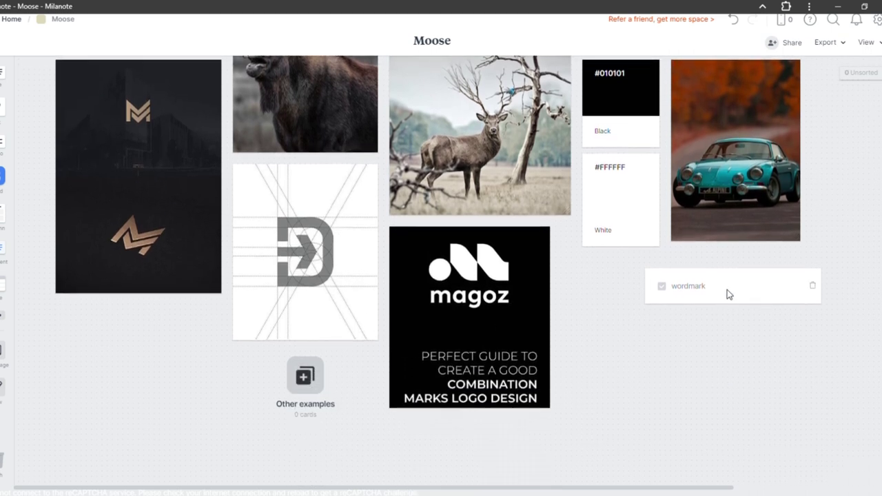
scroll(624, 250, up, 2)
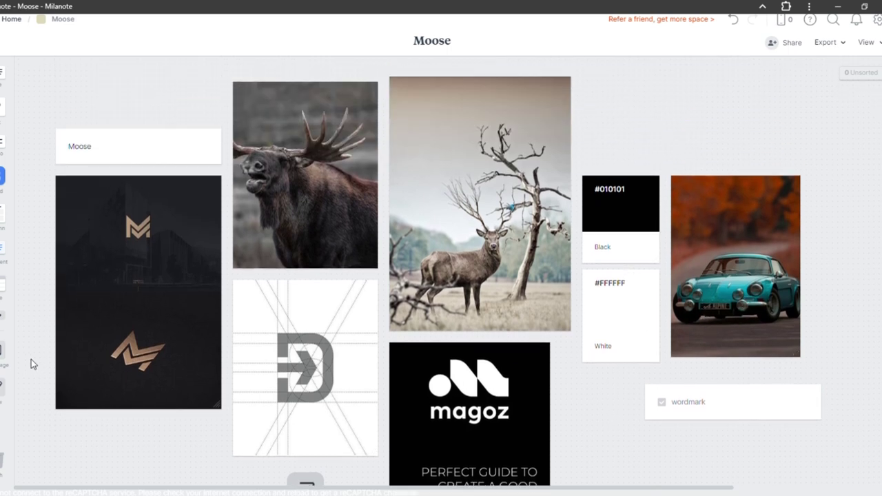
scroll(31, 362, down, 2)
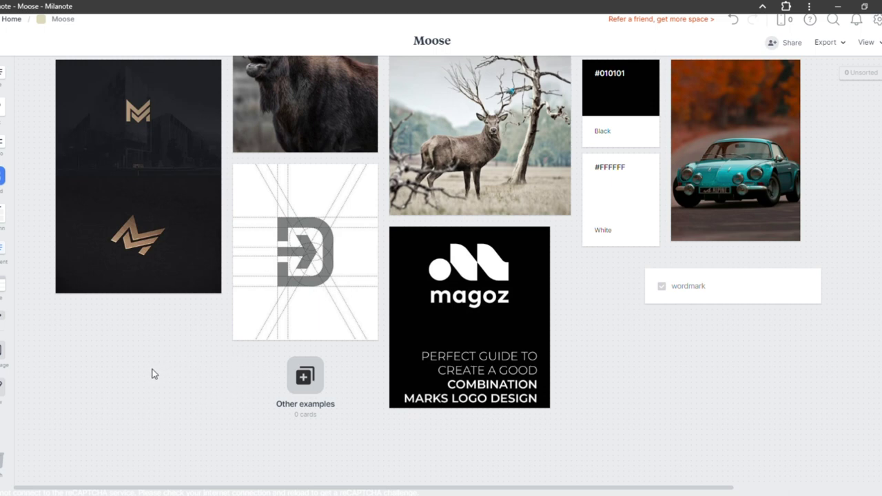
scroll(152, 377, up, 1)
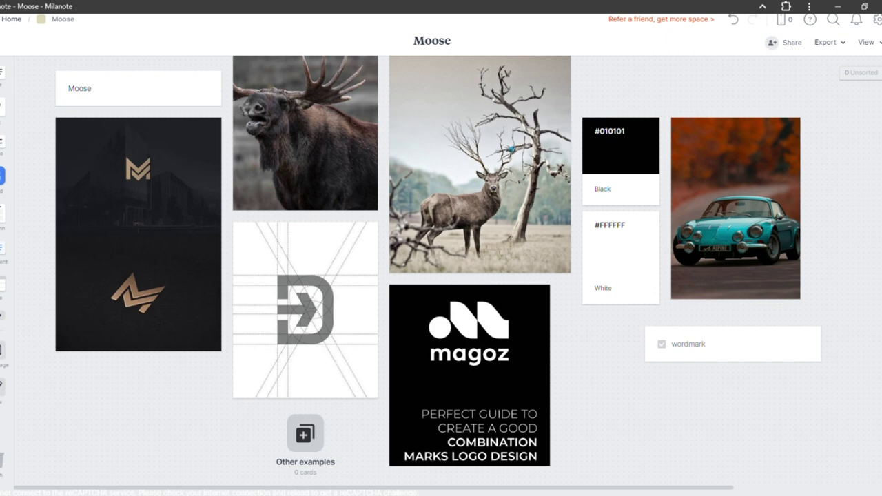
scroll(49, 97, up, 1)
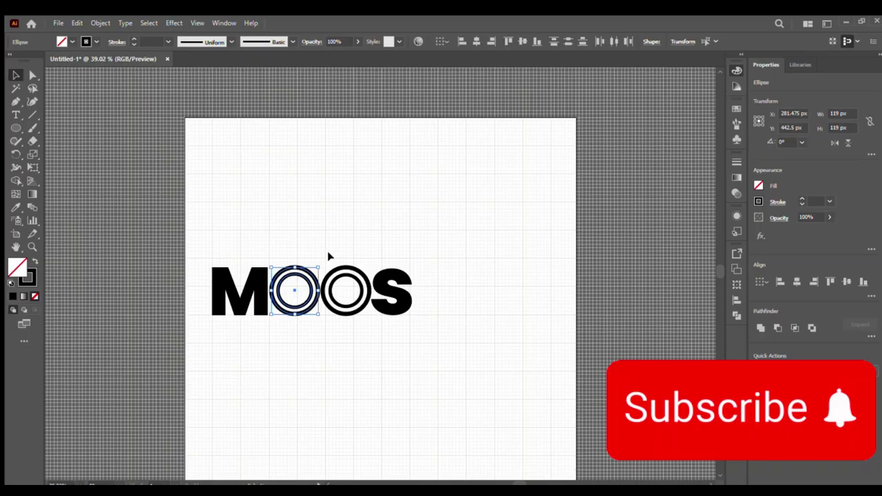
Step: Nudge the first and second ringed Os 1 px to the right
click(339, 285)
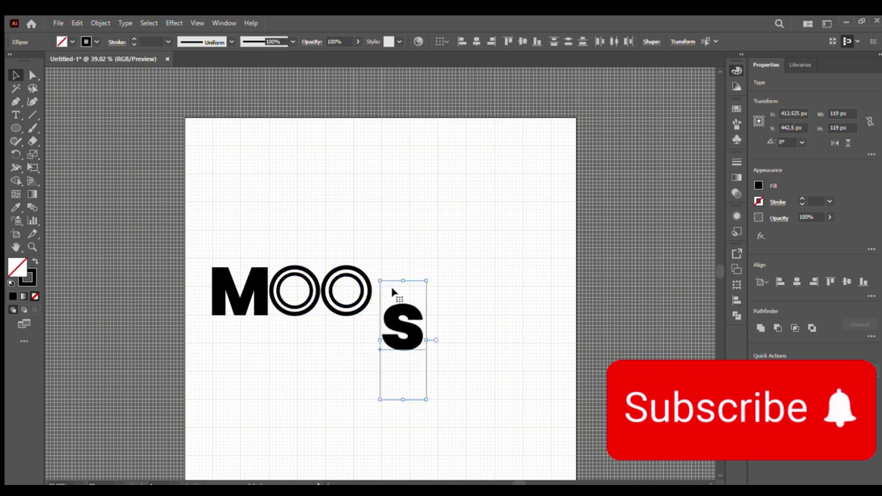
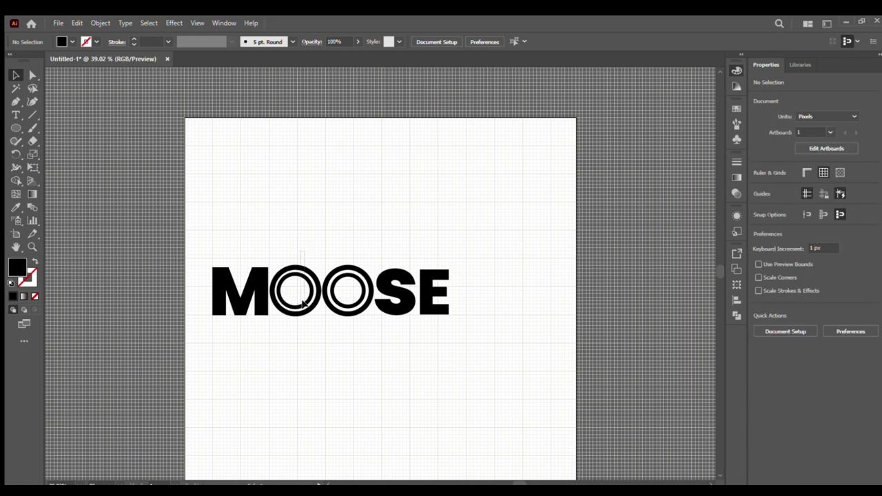
click(292, 290)
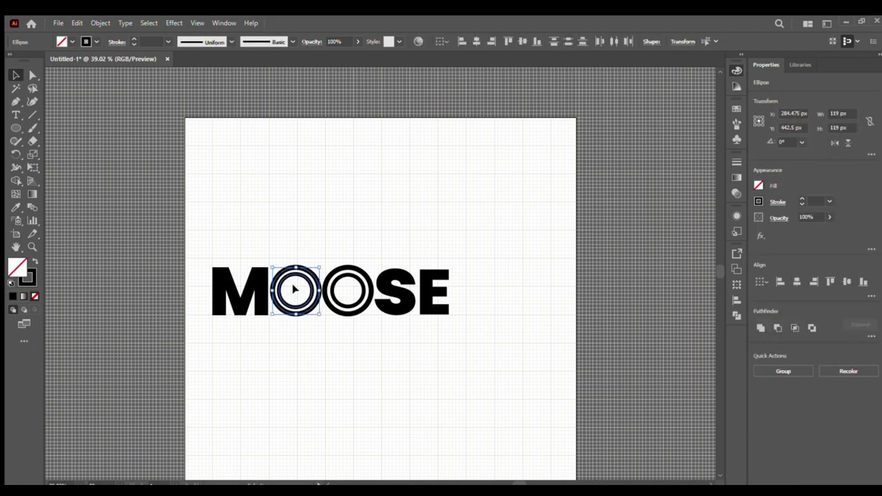
key(Right)
click(347, 256)
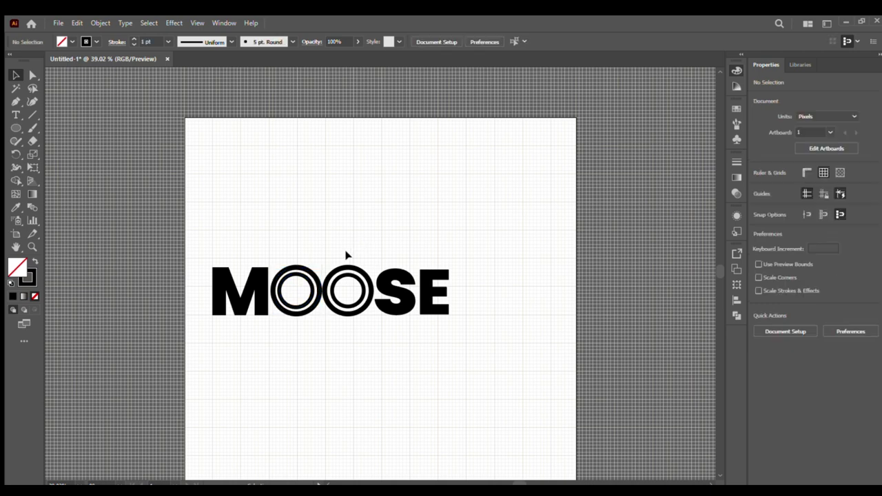
click(352, 319)
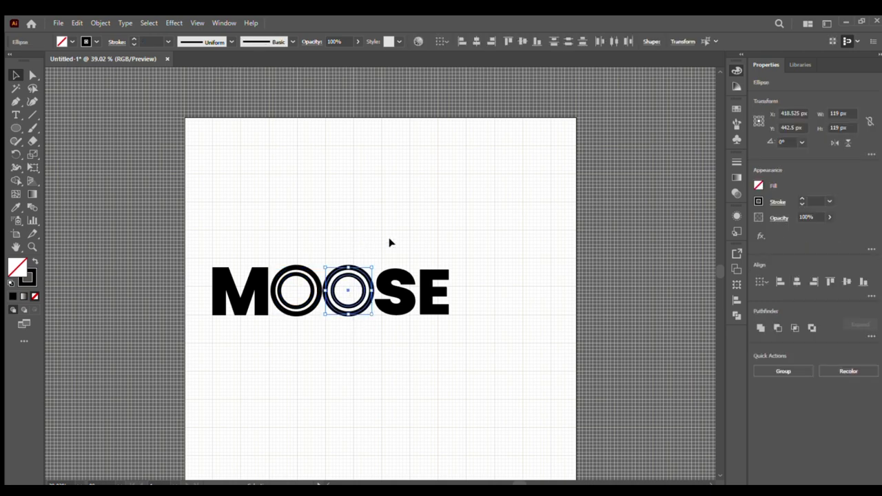
click(387, 242)
click(352, 293)
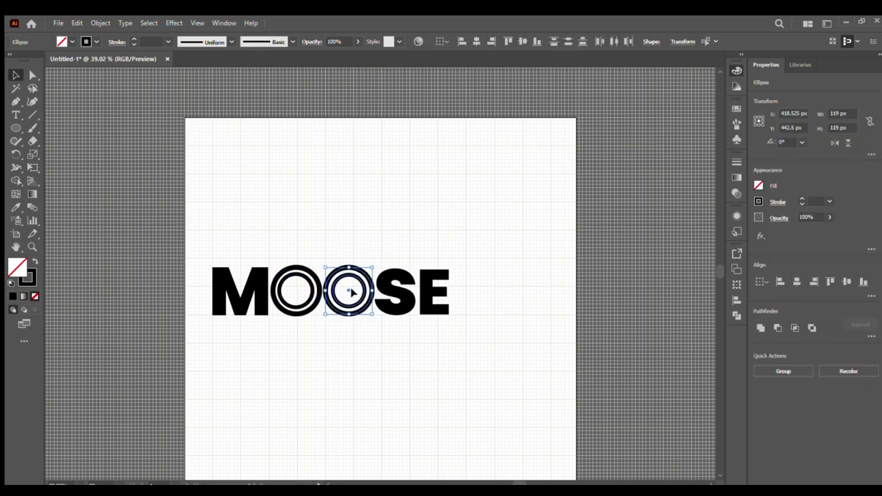
Step: Select the S and the E in turn to examine their spacing in the wordmark
click(403, 257)
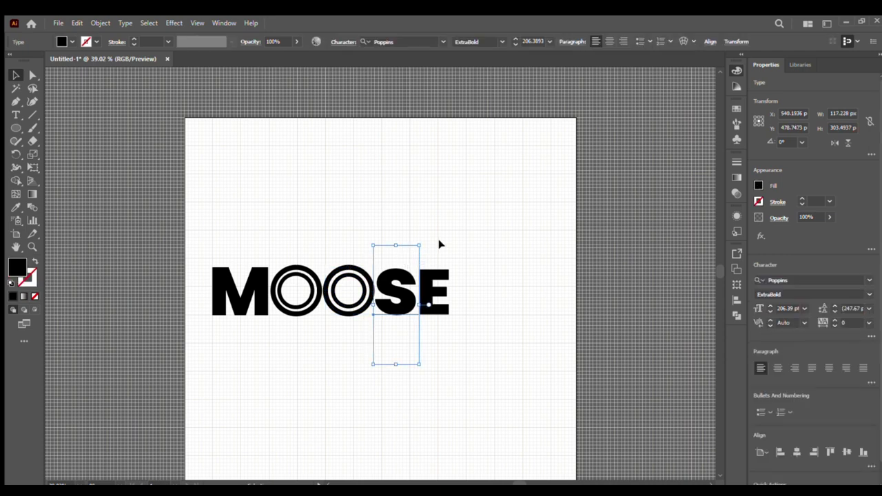
click(427, 244)
click(451, 330)
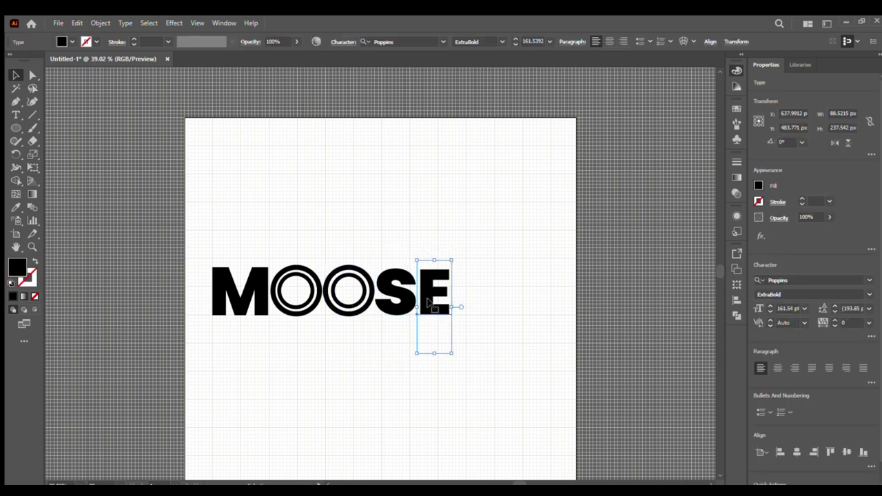
click(361, 241)
Step: Nudge the first and second ringed Os back to the left by 1 px
click(309, 289)
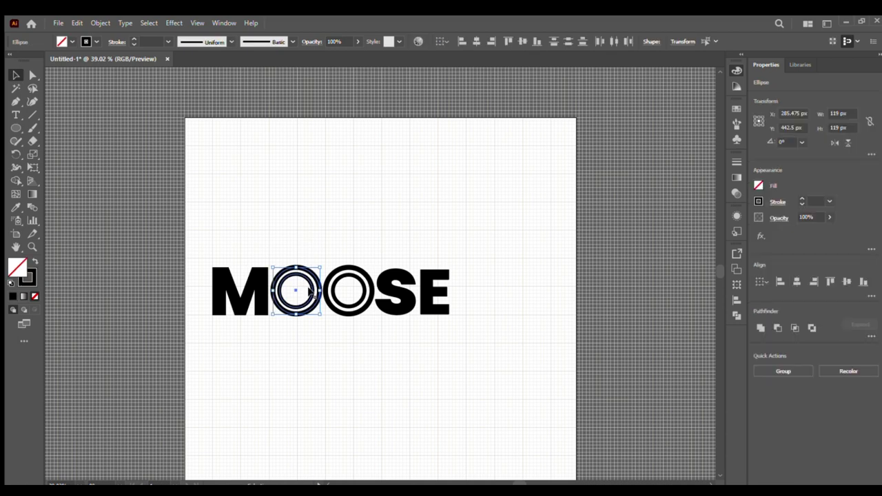
click(324, 236)
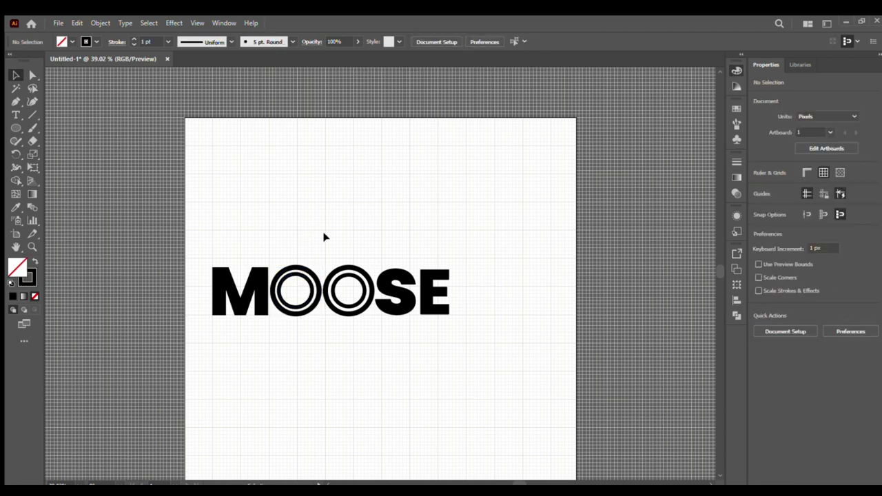
click(346, 289)
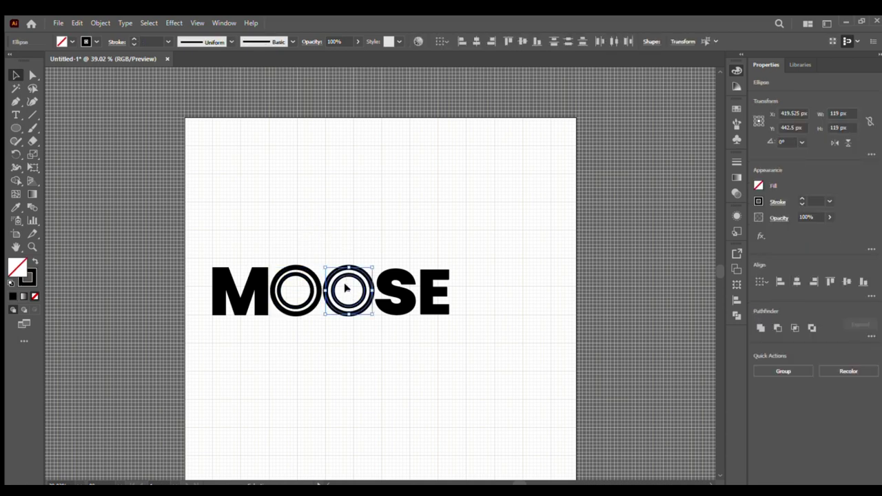
click(342, 225)
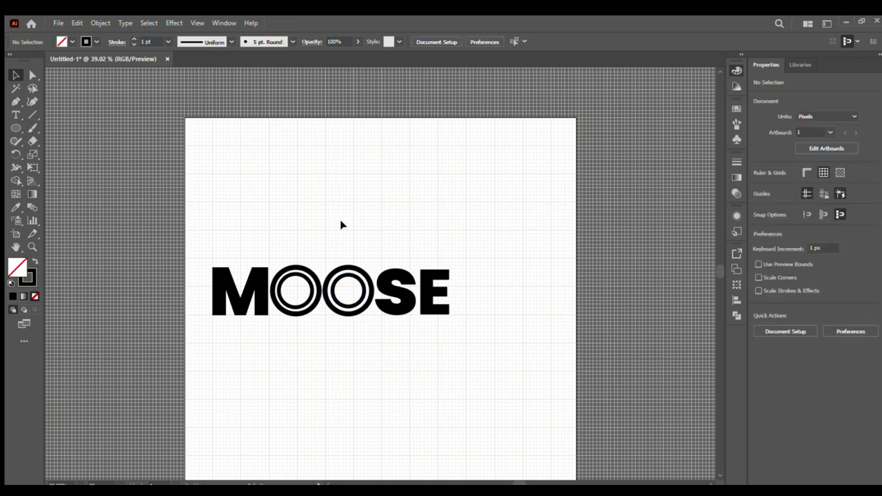
click(432, 286)
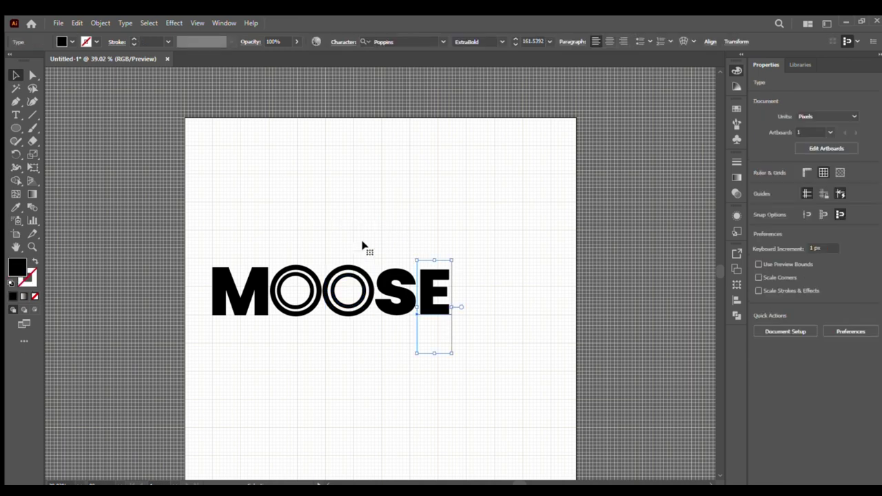
Step: Recolour the whole MOOSE wordmark white with the Eyedropper and place a black 999 × 370 px rectangle behind it
drag(201, 202, 632, 412)
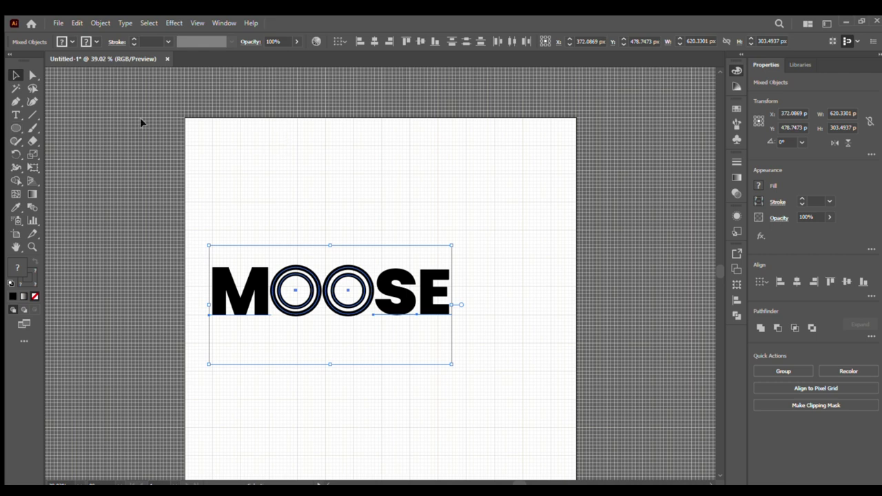
click(16, 206)
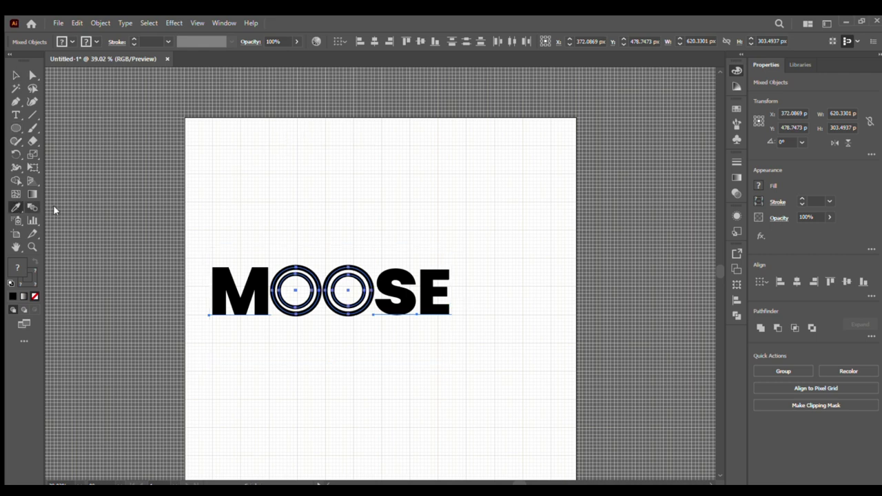
click(306, 148)
click(16, 74)
key(ctrl+alt+3)
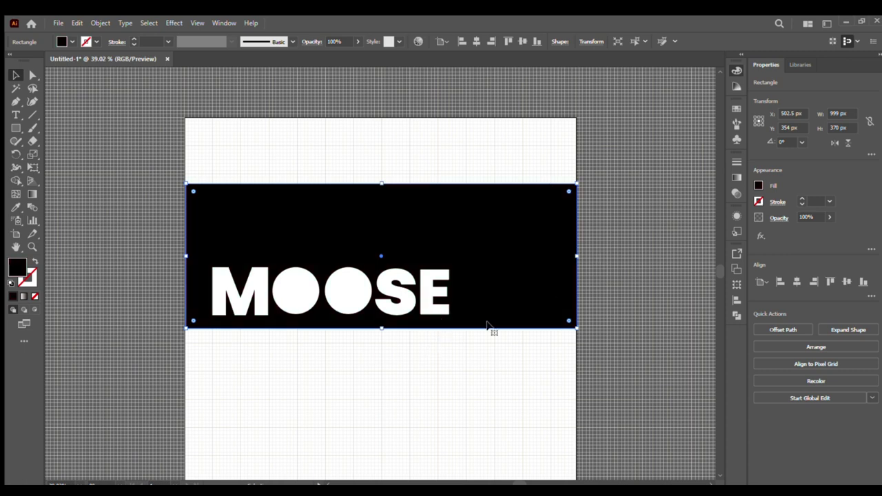
Step: Swap fill and stroke on the second O's inner and outer circles to make them unfilled white outlines
click(339, 290)
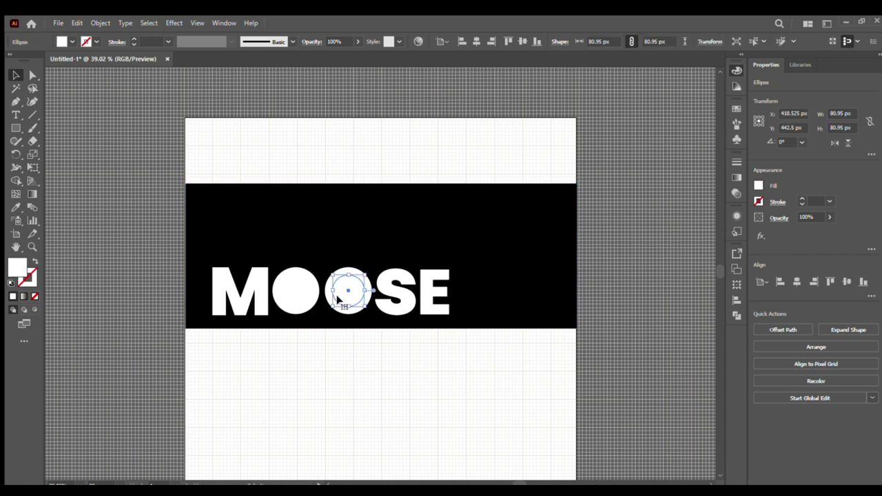
click(34, 261)
click(58, 259)
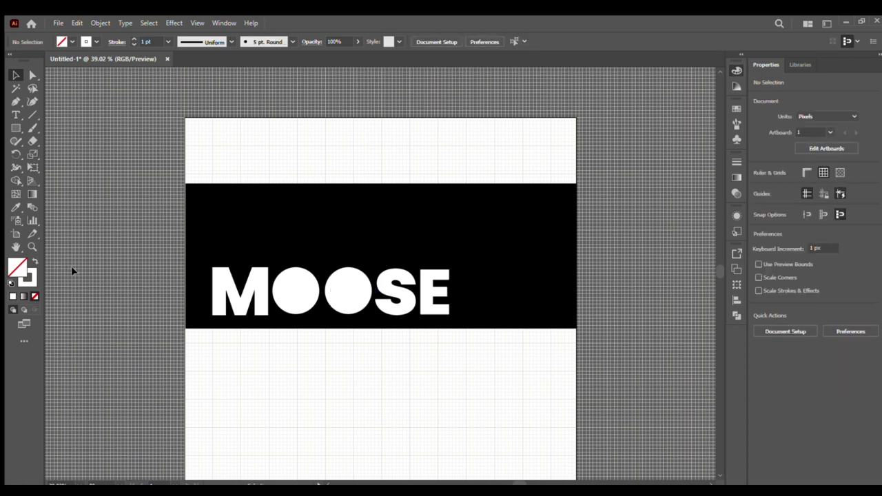
click(334, 279)
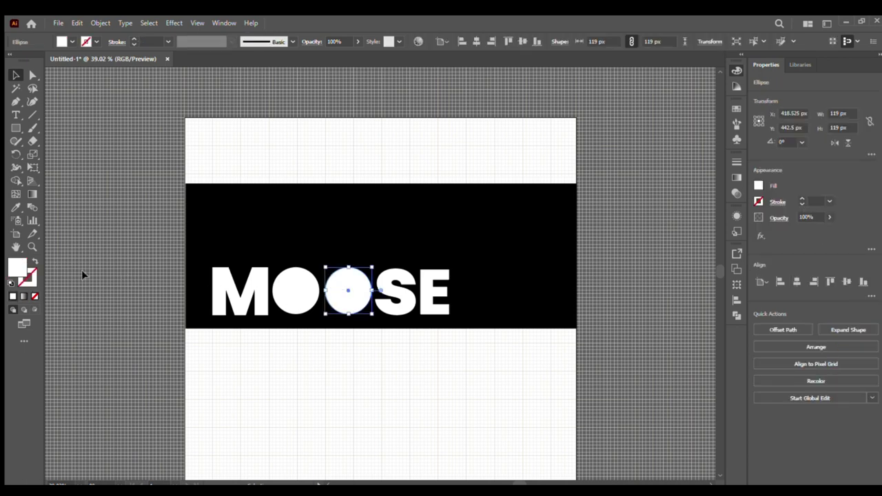
click(35, 261)
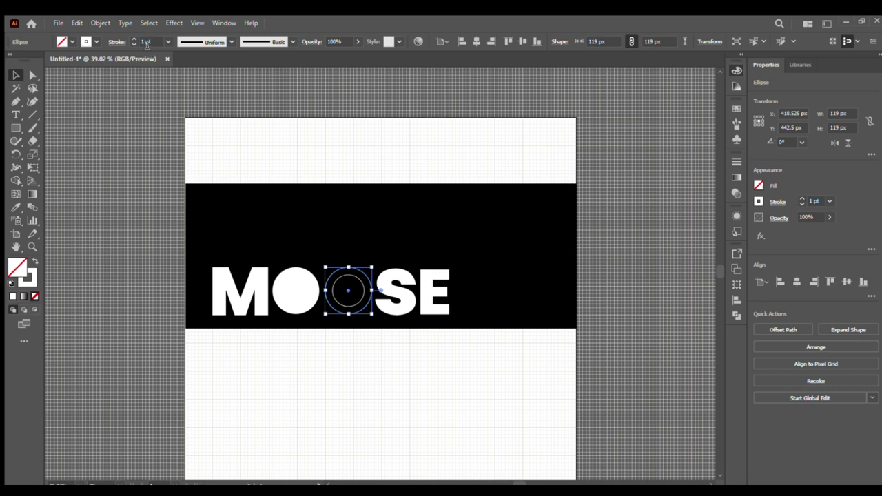
Step: Set the stroke weight of the second O's outer circle to 11 pt and its inner circle to 9 pt
scroll(146, 43, up, 8)
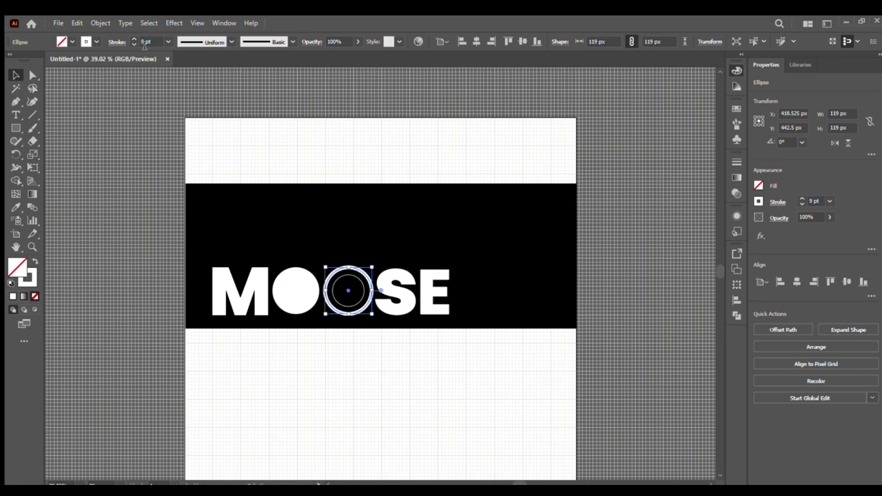
scroll(144, 42, up, 1)
scroll(143, 42, up, 2)
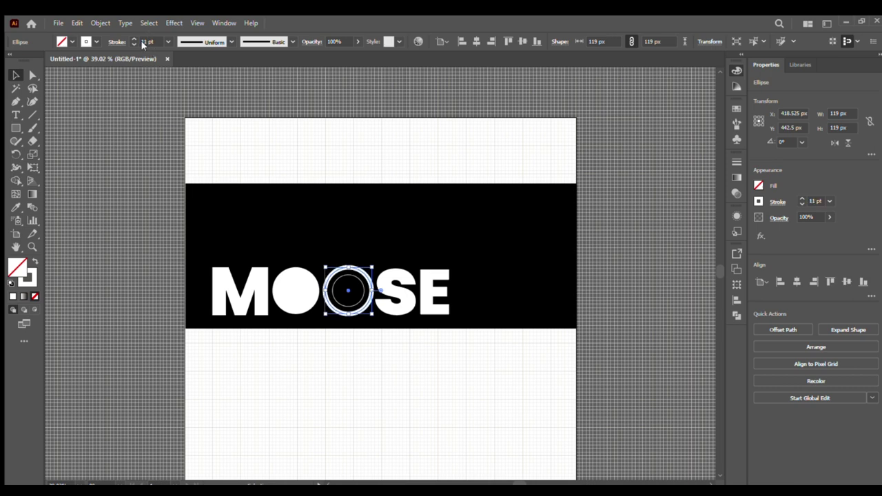
click(334, 294)
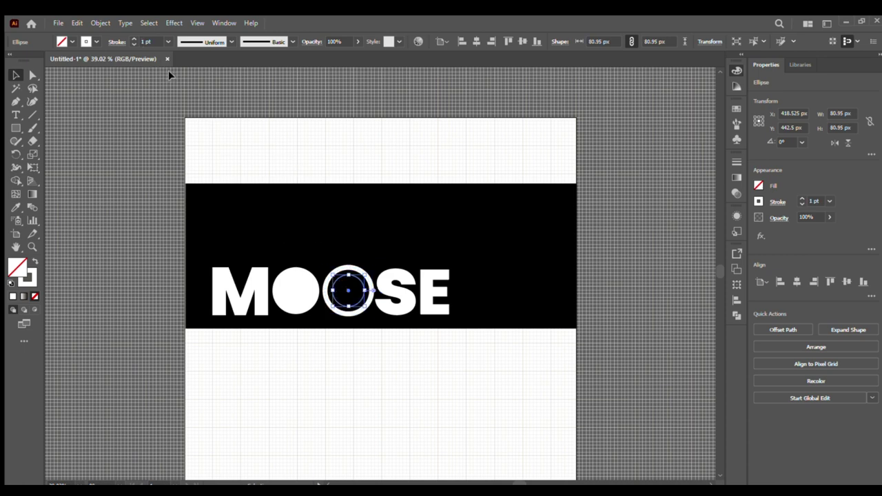
scroll(149, 42, up, 6)
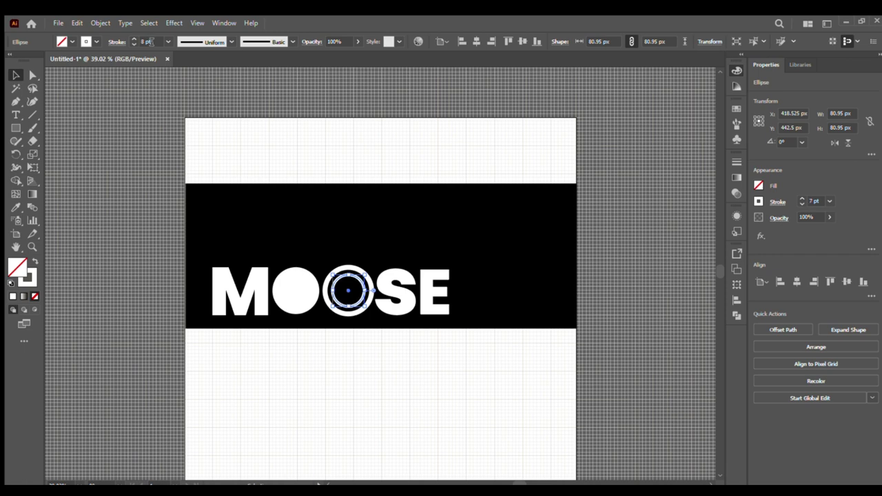
scroll(149, 41, up, 1)
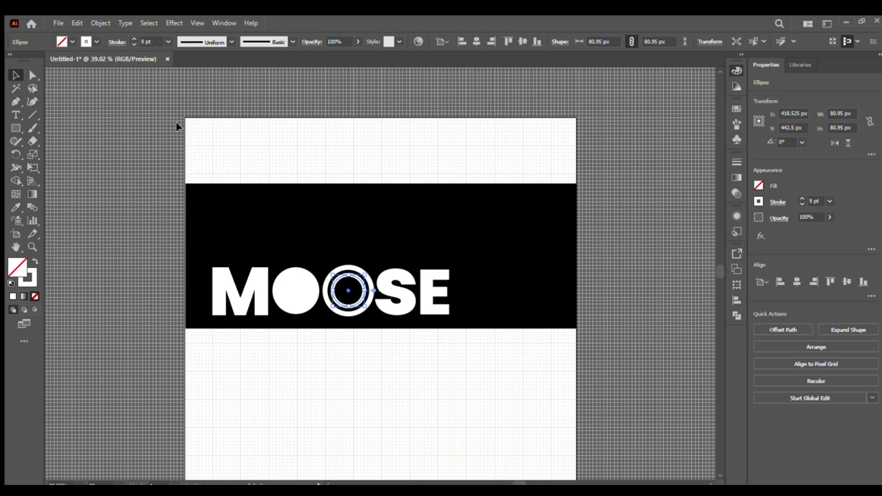
click(214, 131)
Step: Swap fill and stroke on the first O's outer and inner circles to make them unfilled white outlines
click(291, 292)
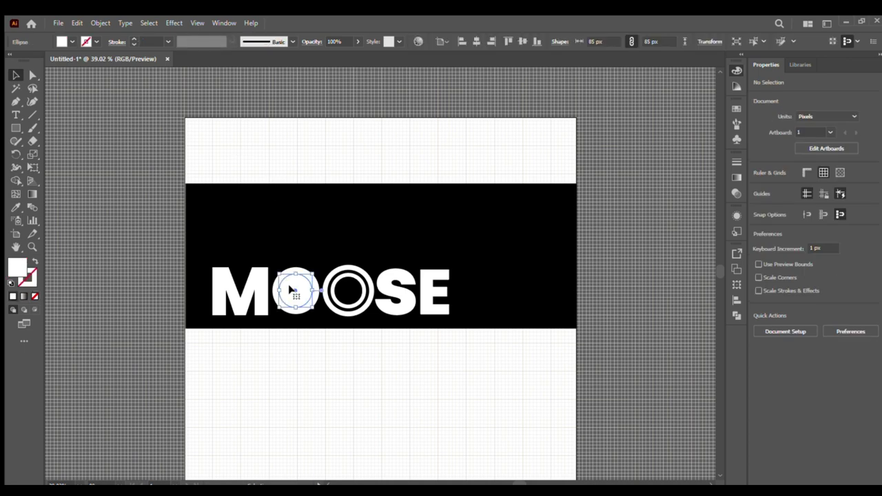
drag(299, 268, 298, 266)
click(36, 262)
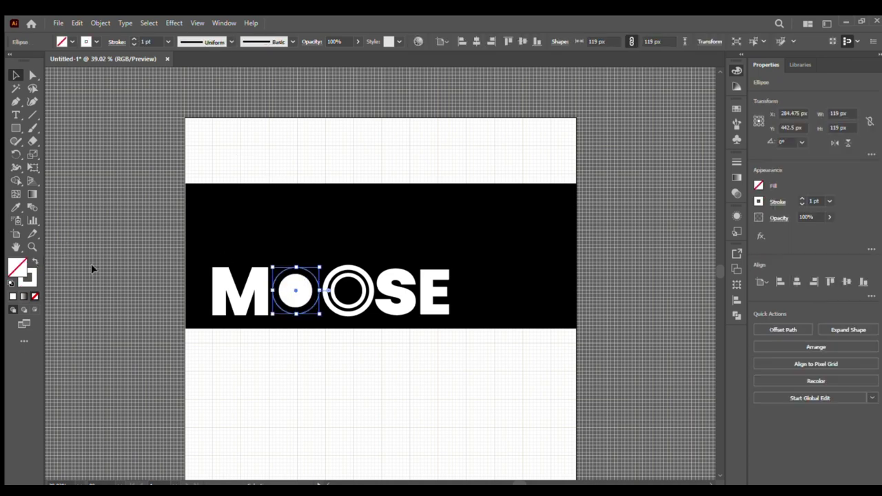
key(ctrl+z)
key(ctrl+z)
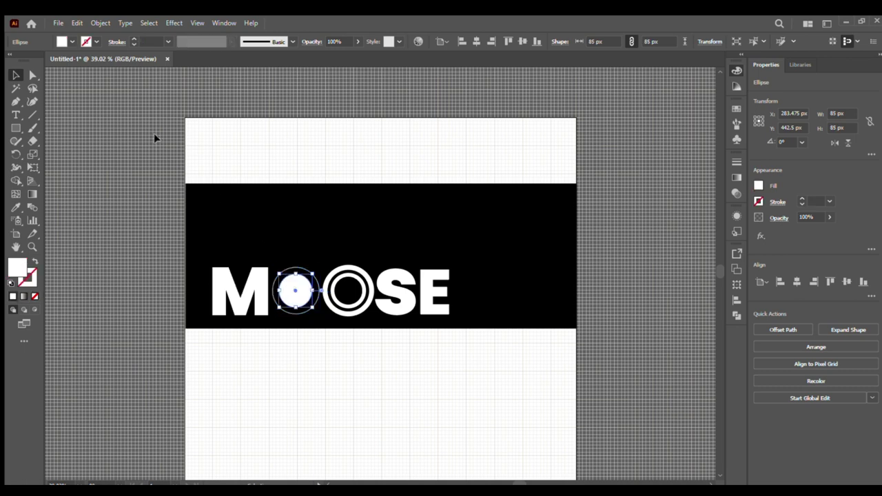
click(32, 260)
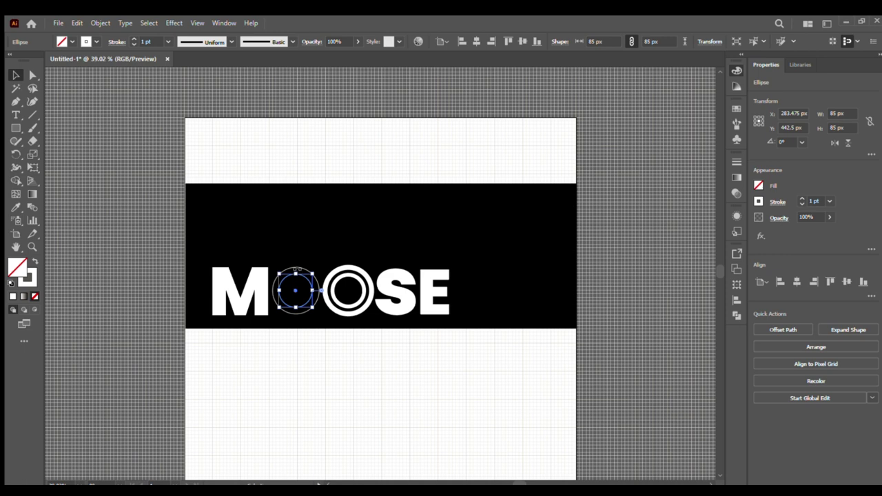
click(117, 156)
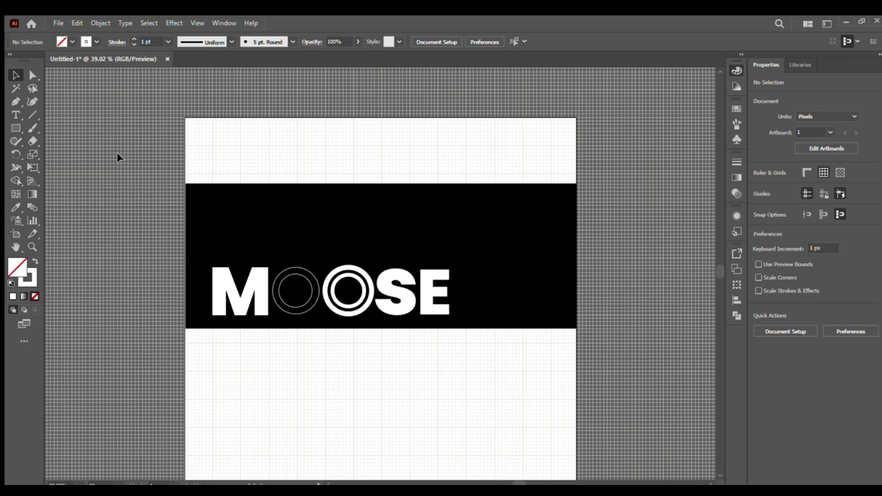
Step: Set the stroke weight of the first O's outer circle to 12 pt
click(294, 269)
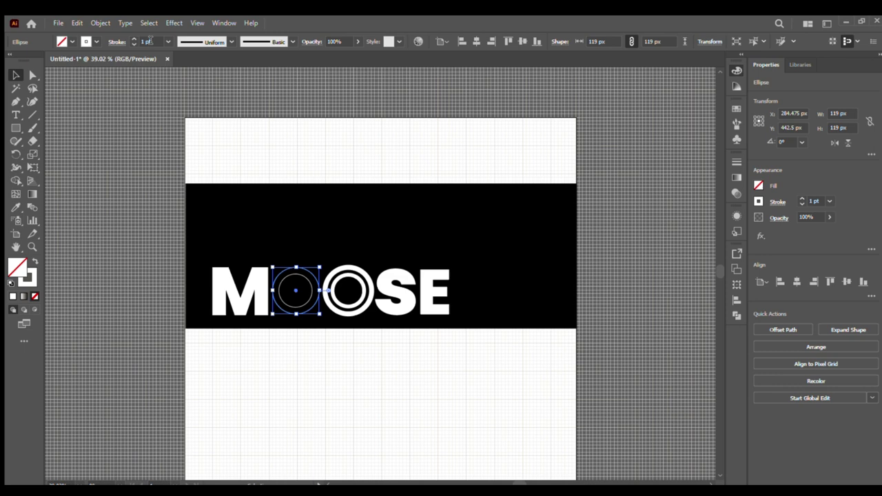
scroll(150, 41, up, 14)
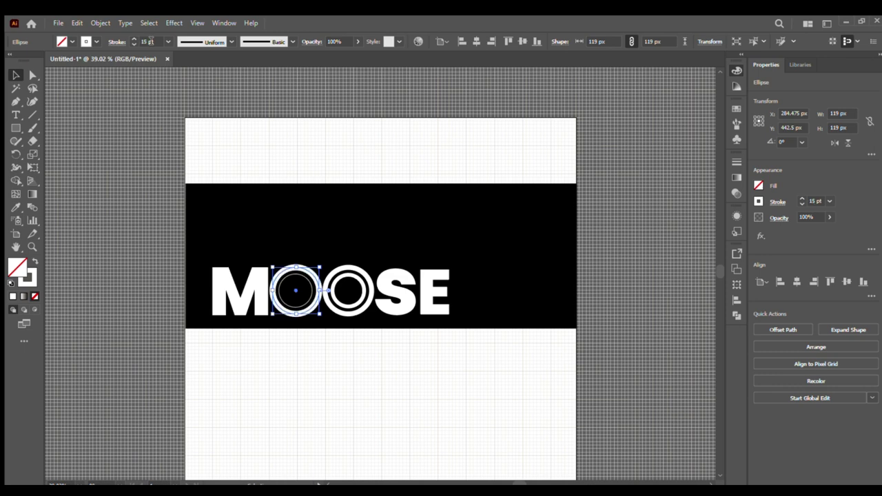
scroll(150, 41, down, 3)
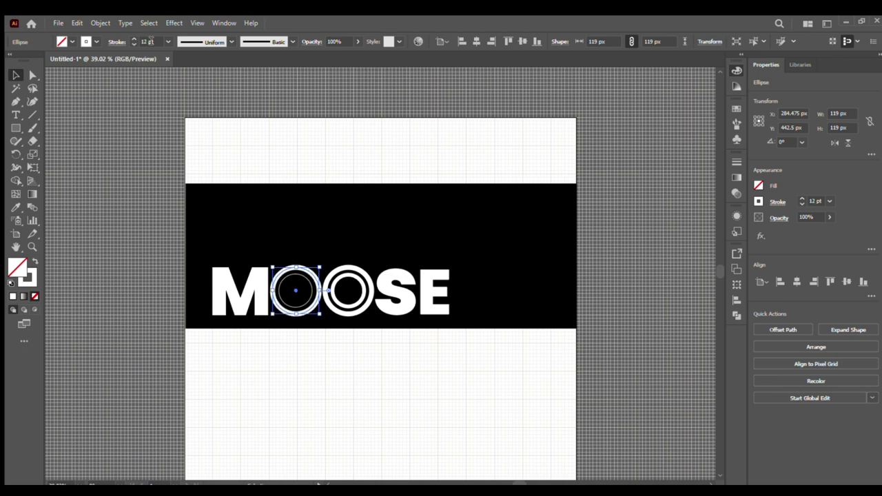
click(219, 122)
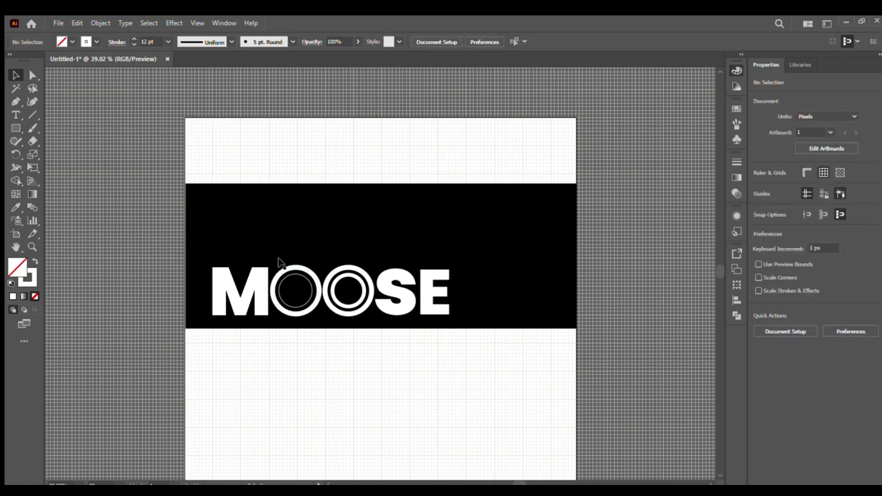
Step: Set the stroke weight of the first O's inner circle to 9 pt
click(297, 276)
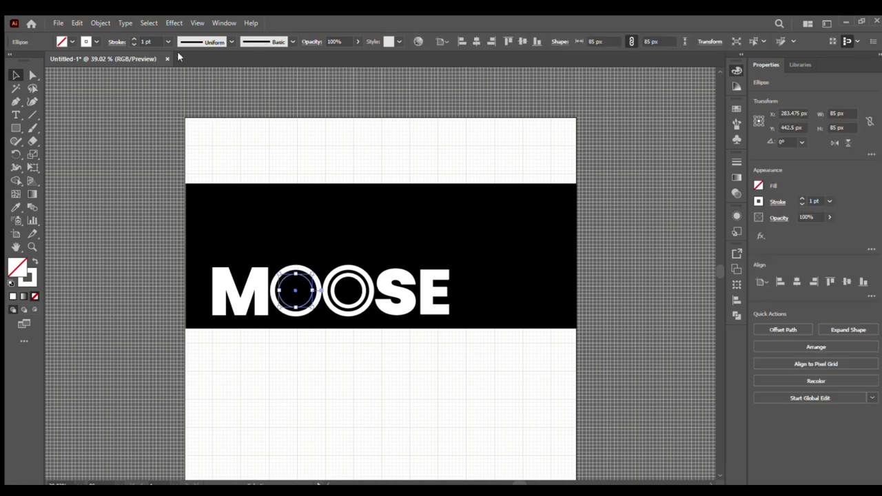
scroll(146, 42, up, 9)
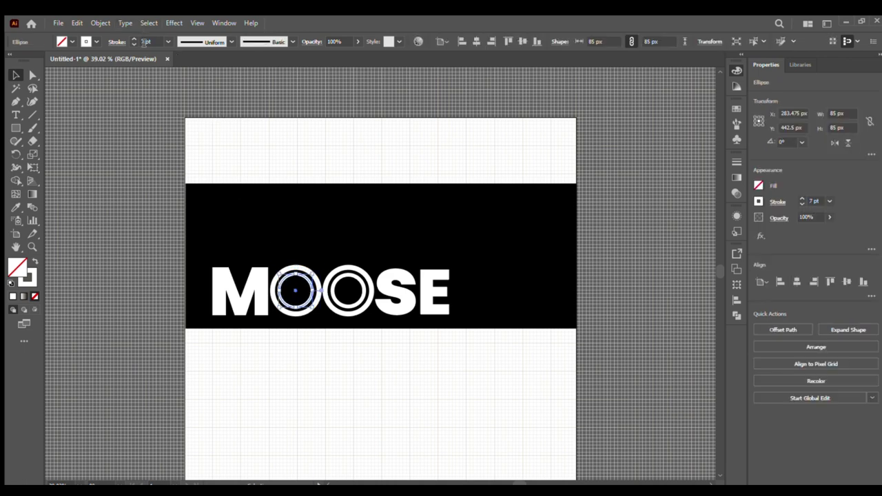
scroll(146, 42, down, 1)
click(161, 106)
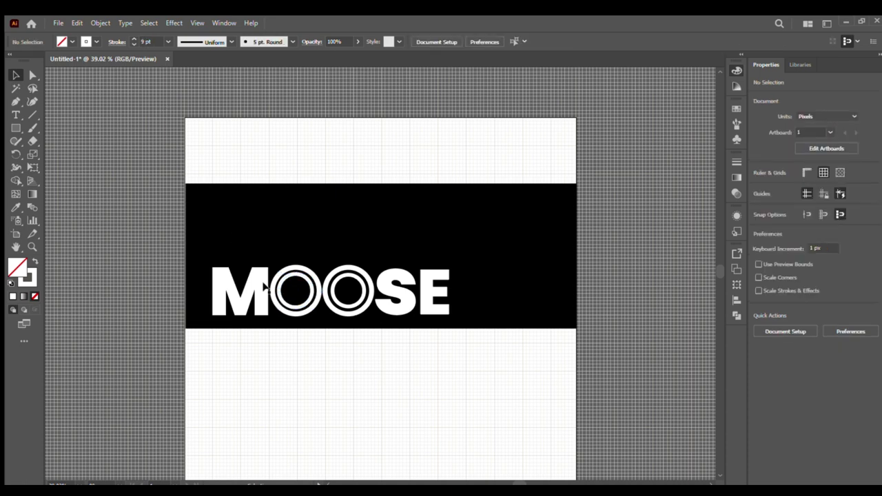
Step: Move the black rectangle down clear of the wordmark and group the MOOSE letters with both ringed Os
drag(519, 240, 524, 468)
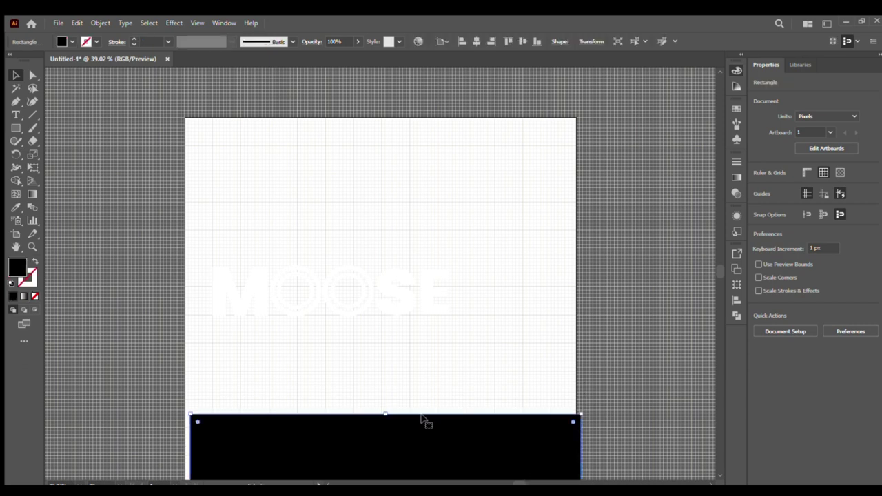
drag(446, 340, 506, 337)
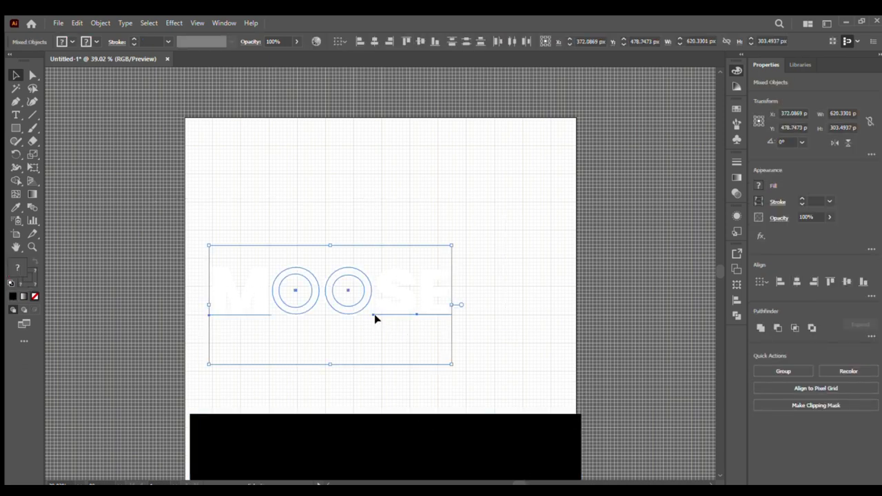
key(ctrl+g)
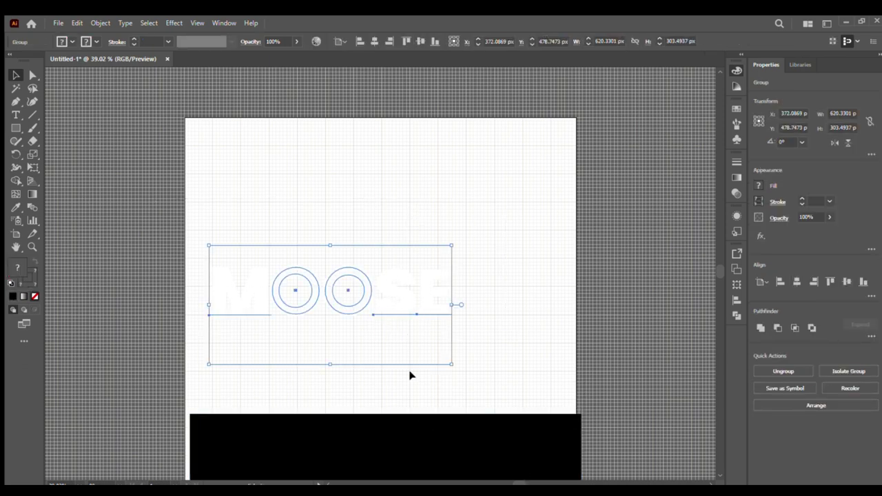
Step: Place the black rectangle behind the wordmark at 934 px wide and center the two on each other horizontally and vertically
drag(391, 445, 386, 257)
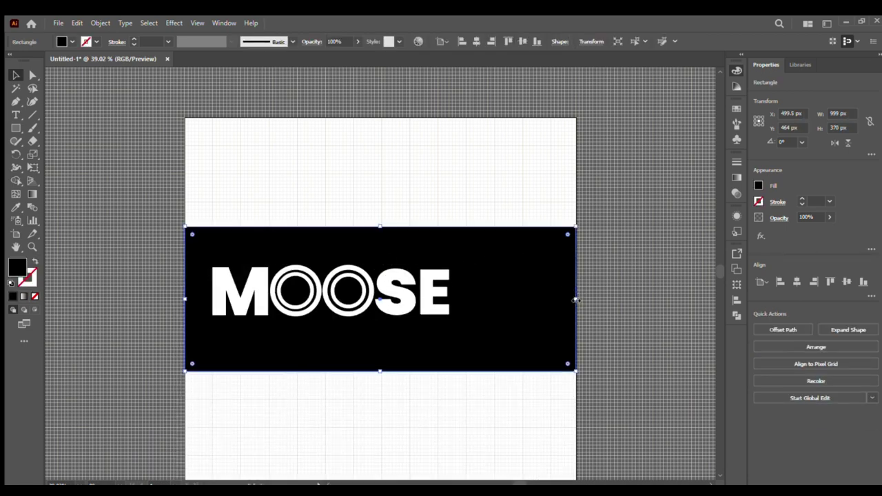
drag(576, 300, 551, 299)
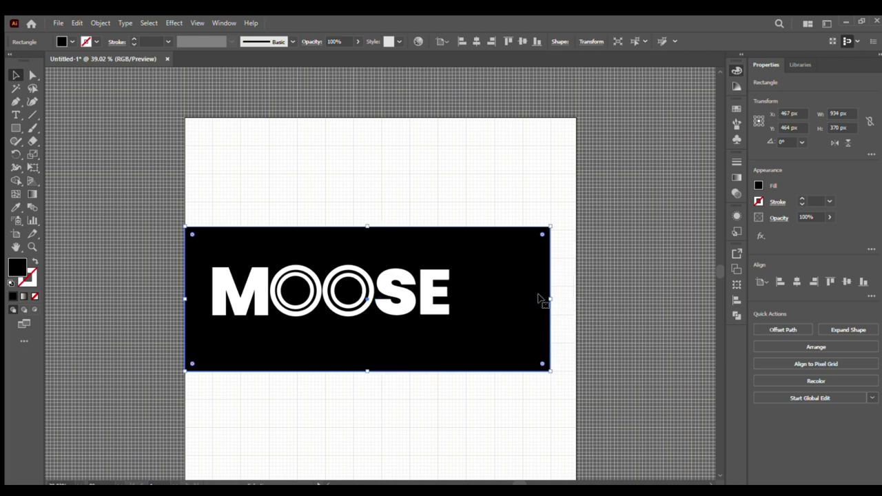
drag(270, 173, 457, 364)
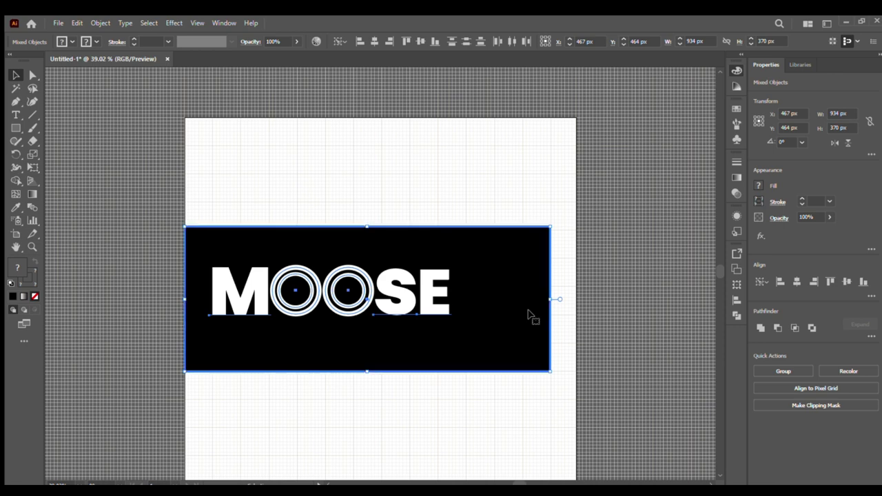
click(372, 43)
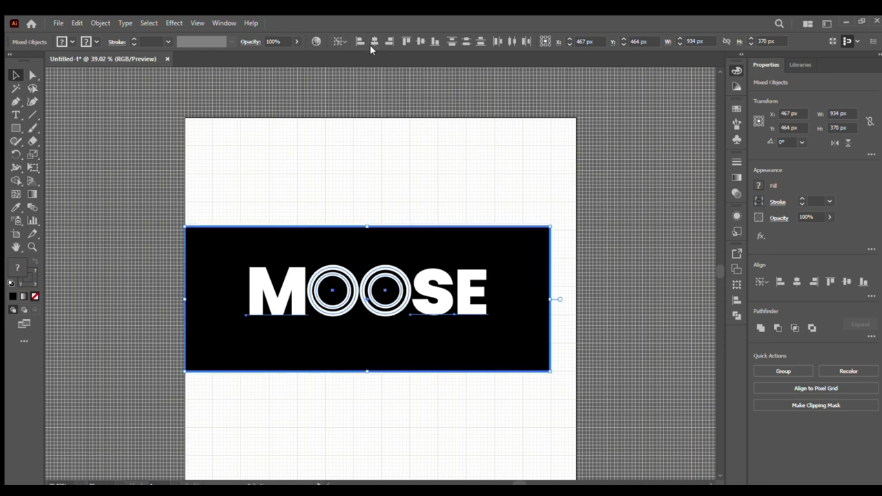
click(421, 42)
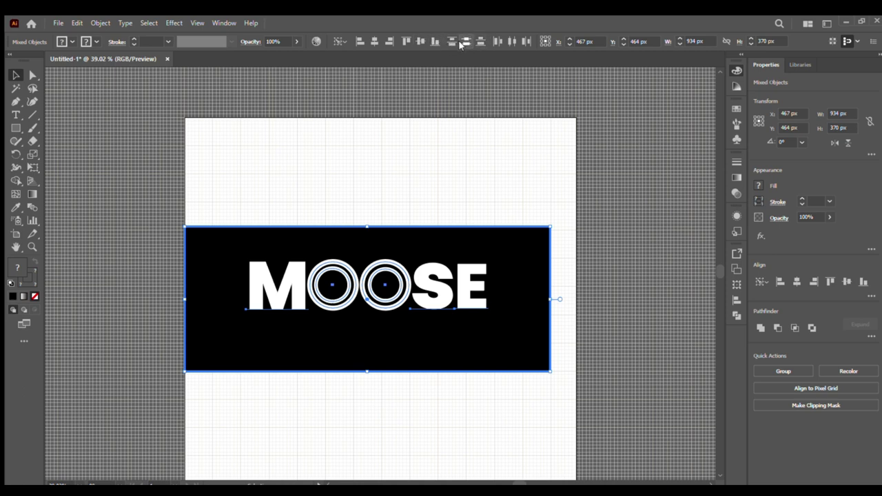
Step: Try a vertical distribution of the wordmark group and black rectangle, and undo it
click(447, 43)
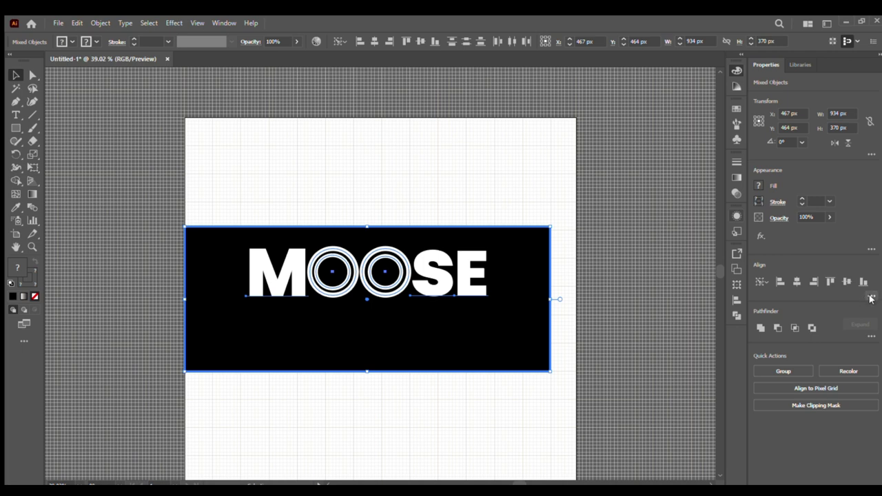
key(ctrl+z)
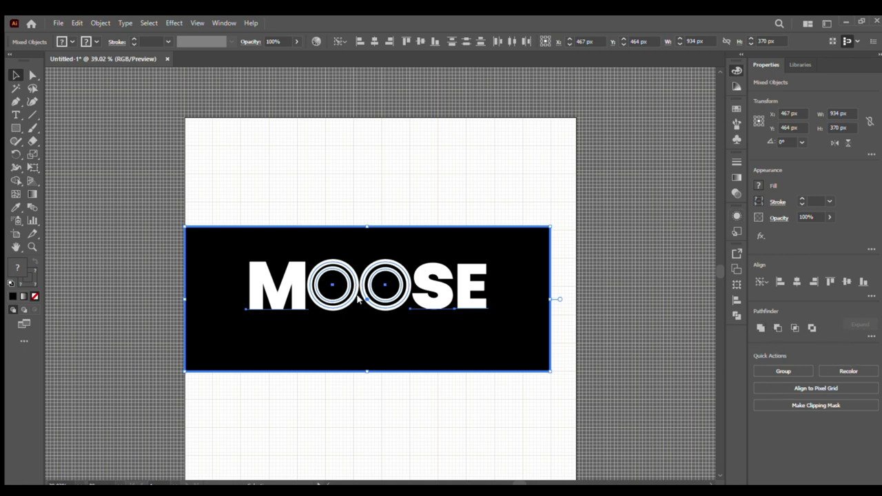
click(351, 196)
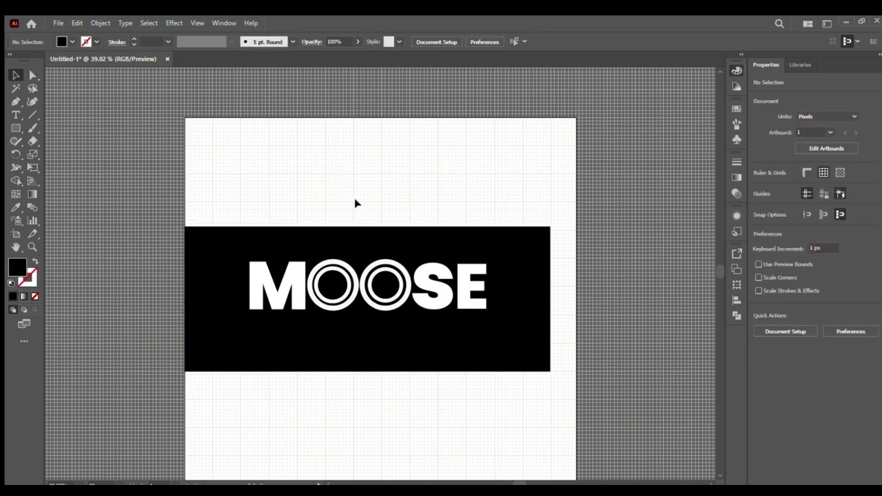
Step: Reposition the black rectangle and the MOOSE group by hand so the lettering sits visually centered on the rectangle
click(377, 297)
mouse_move(378, 298)
mouse_down()
mouse_move(377, 307)
mouse_move(379, 290)
mouse_up()
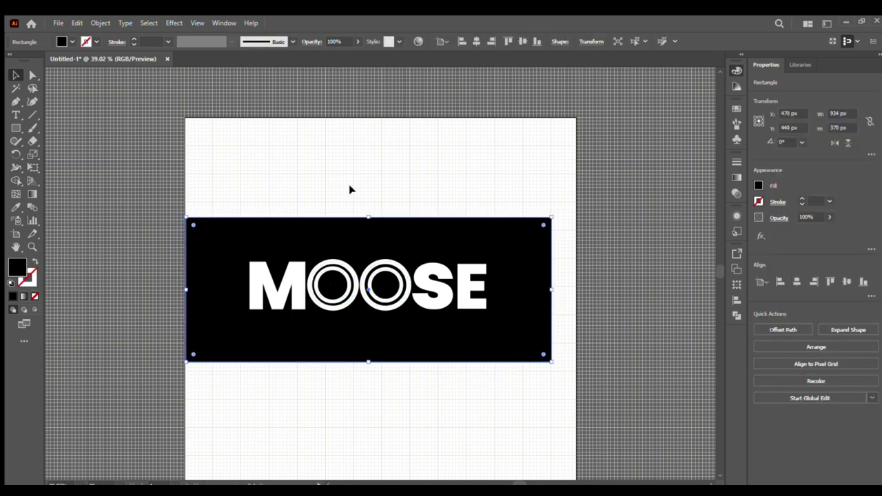
click(397, 293)
drag(397, 291, 397, 297)
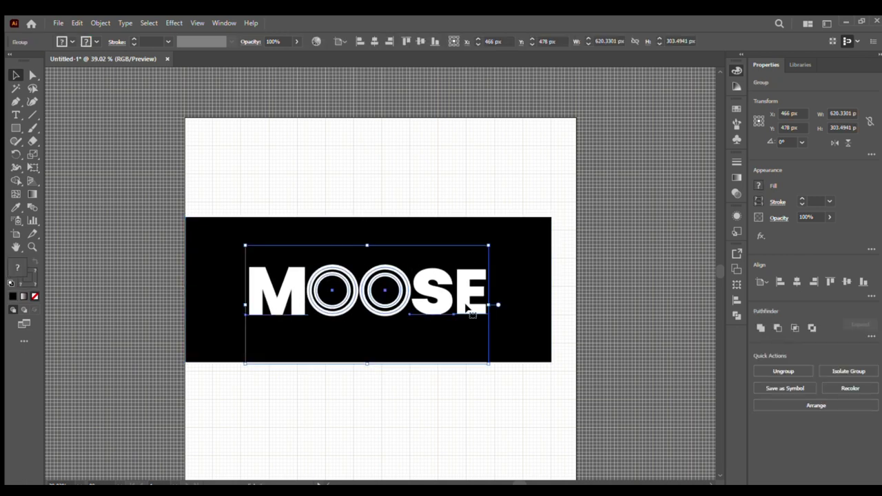
drag(520, 305, 523, 309)
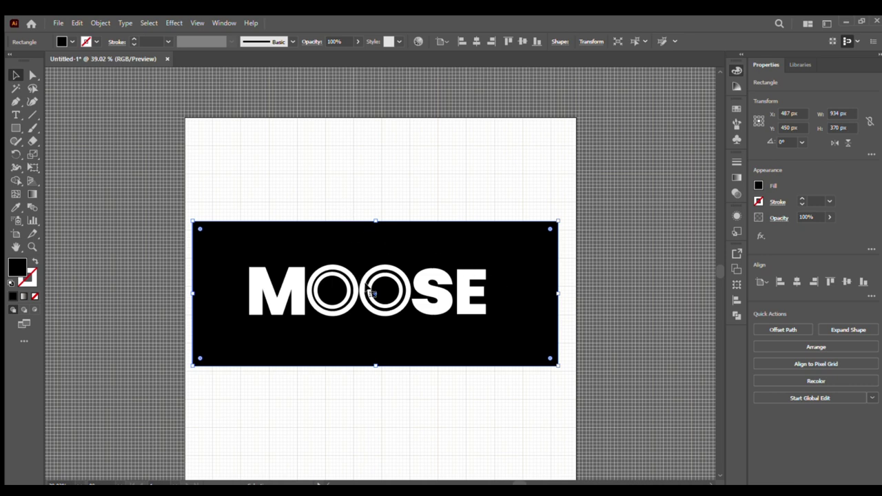
drag(366, 286, 365, 290)
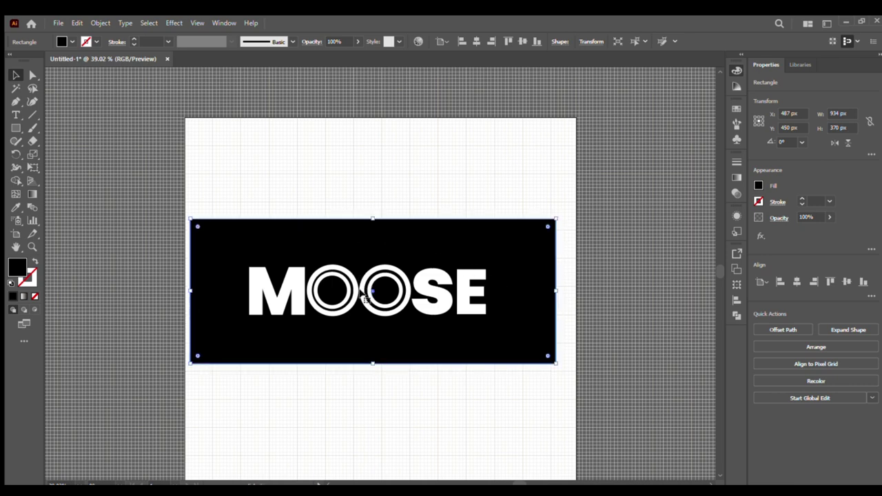
click(382, 191)
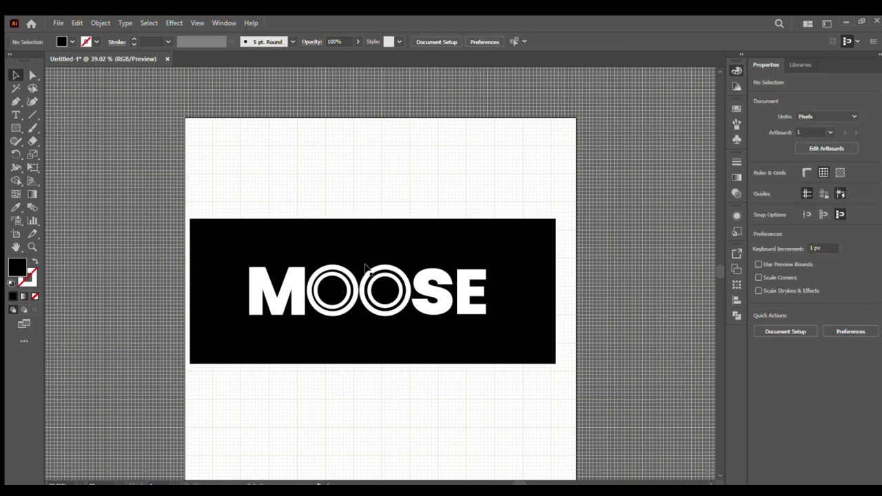
click(365, 287)
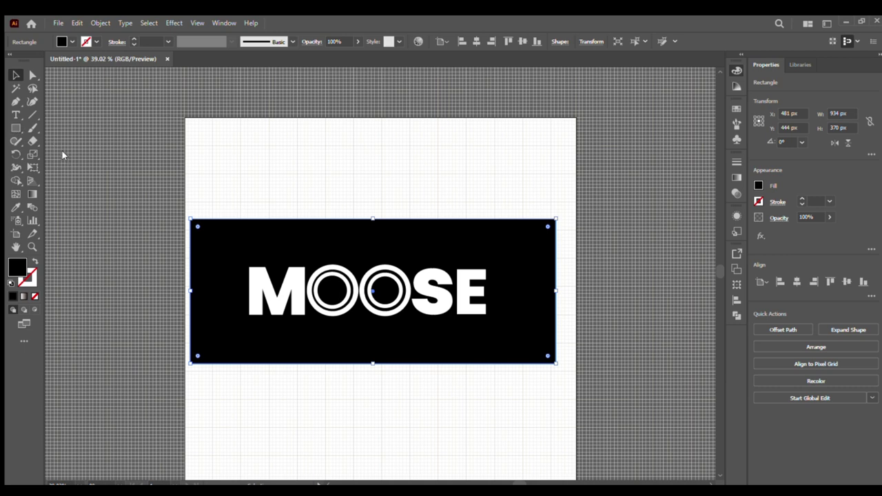
key(l)
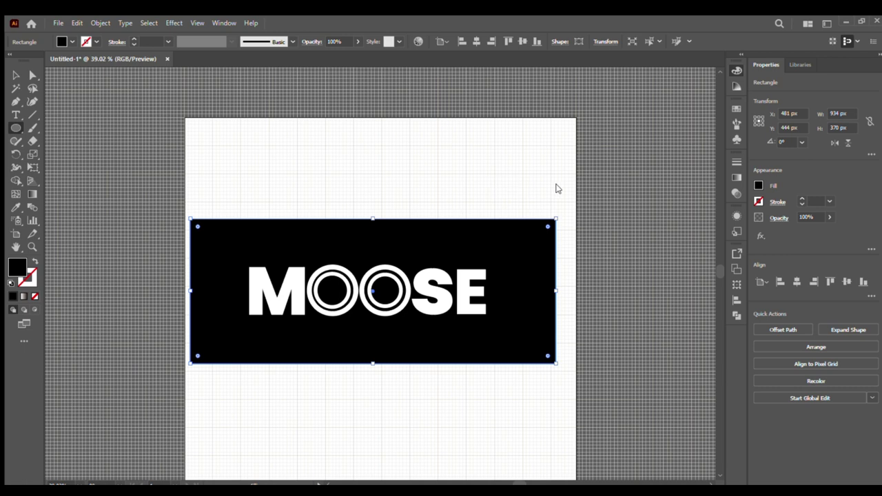
key(ctrl+z)
key(ctrl+z)
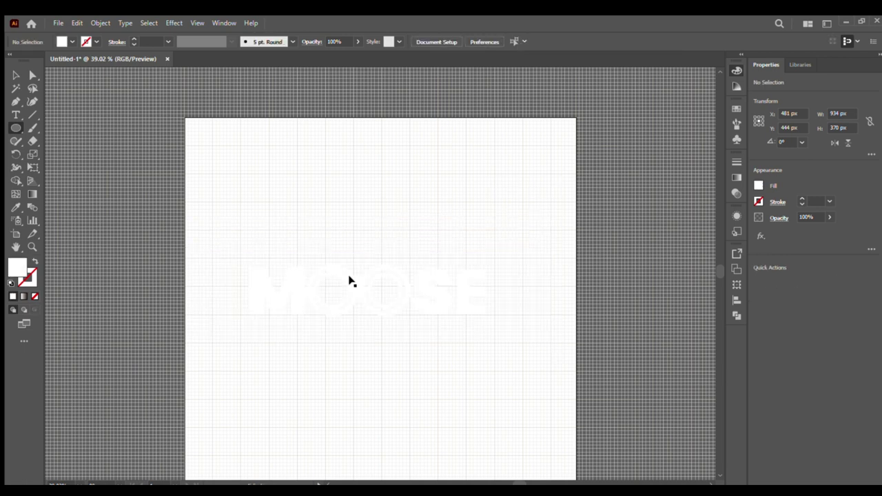
key(ctrl+shift+z)
key(ctrl+shift+z)
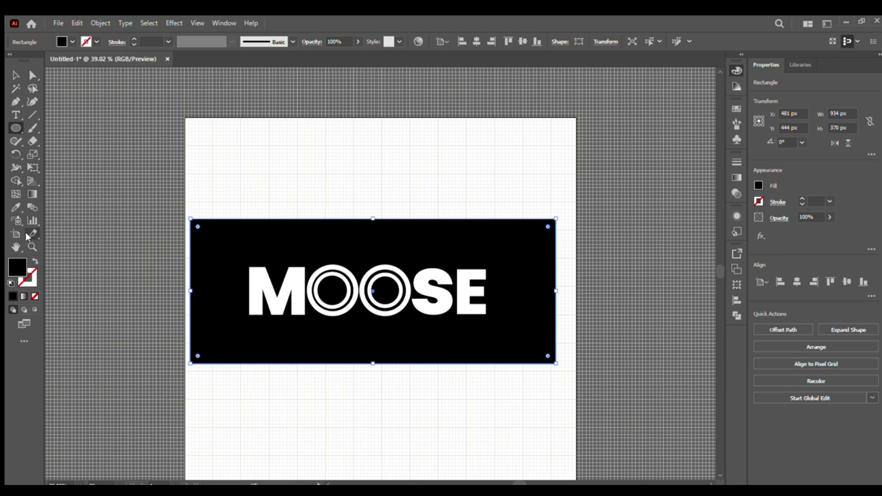
click(16, 74)
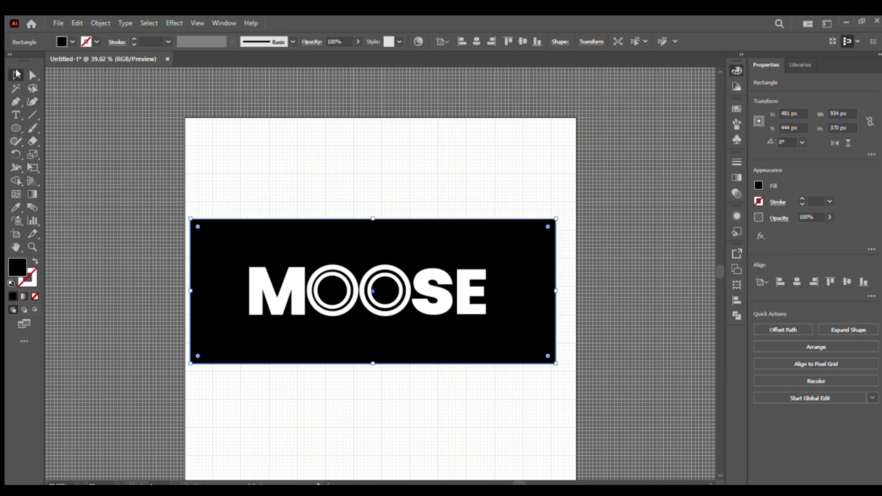
click(88, 131)
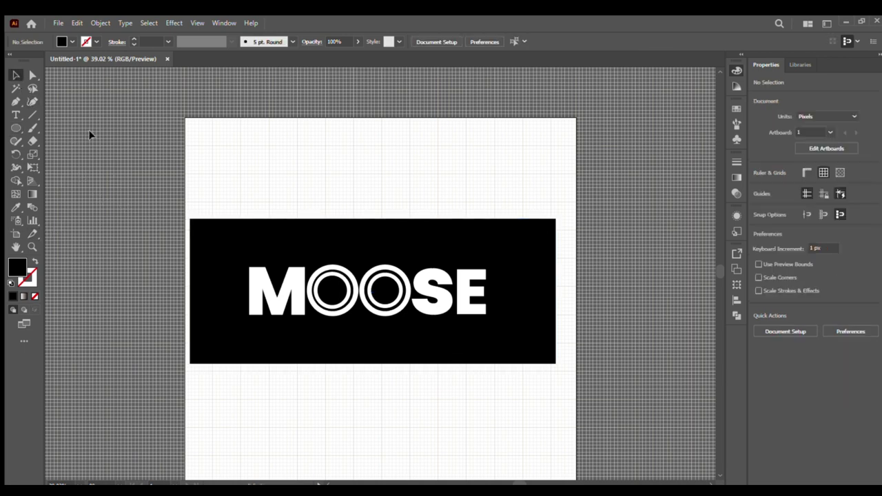
Step: Draw a circle about 44 px across on the empty canvas outside the artboard and fill it white
click(16, 127)
drag(61, 130, 72, 109)
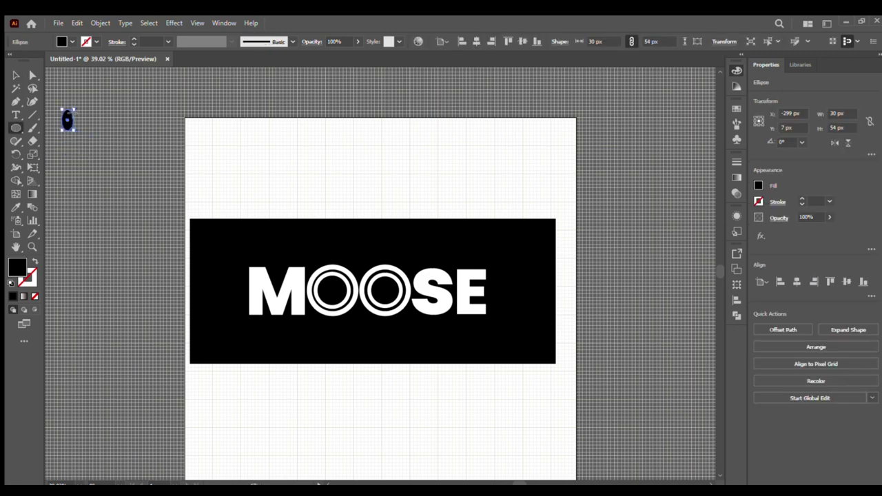
key(Delete)
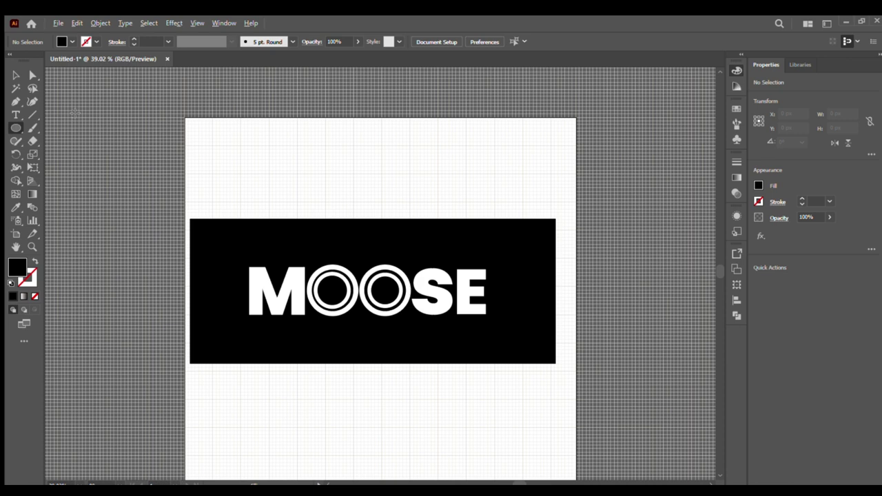
drag(75, 114, 75, 113)
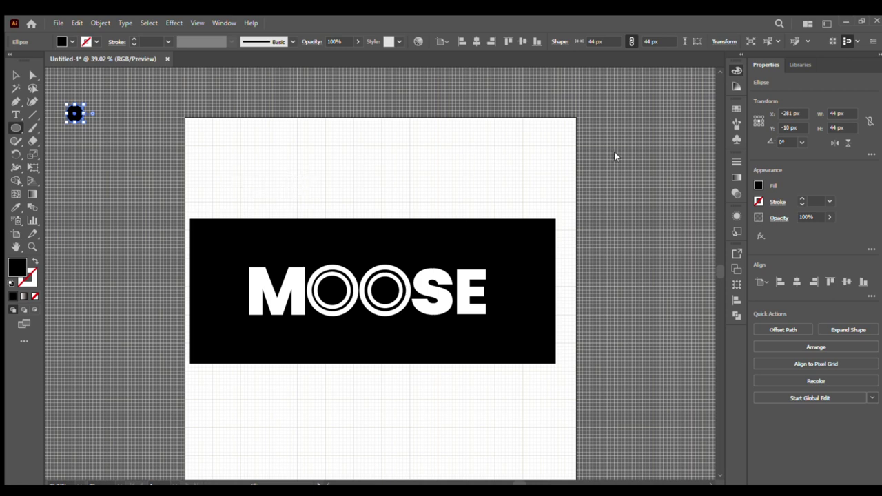
key(ctrl+z)
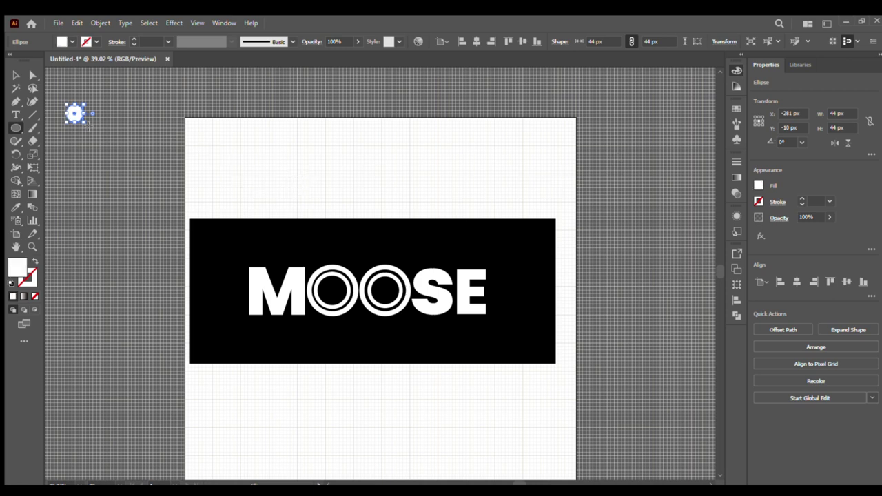
Step: Move the white circle into the lower-left part of the first O's inner ring as a pupil
click(16, 75)
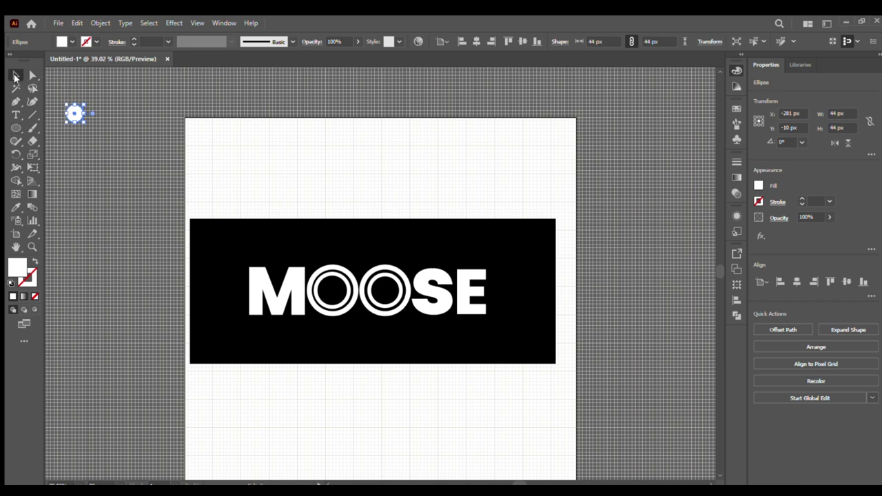
drag(74, 112, 327, 295)
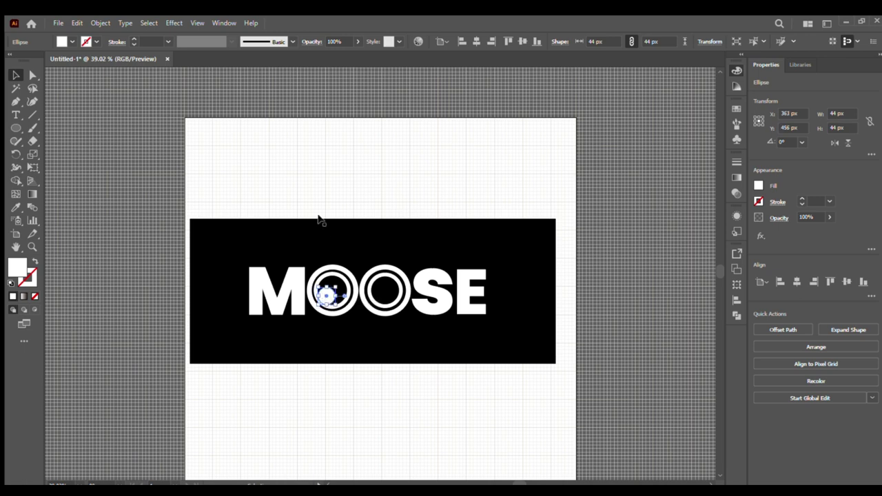
click(319, 218)
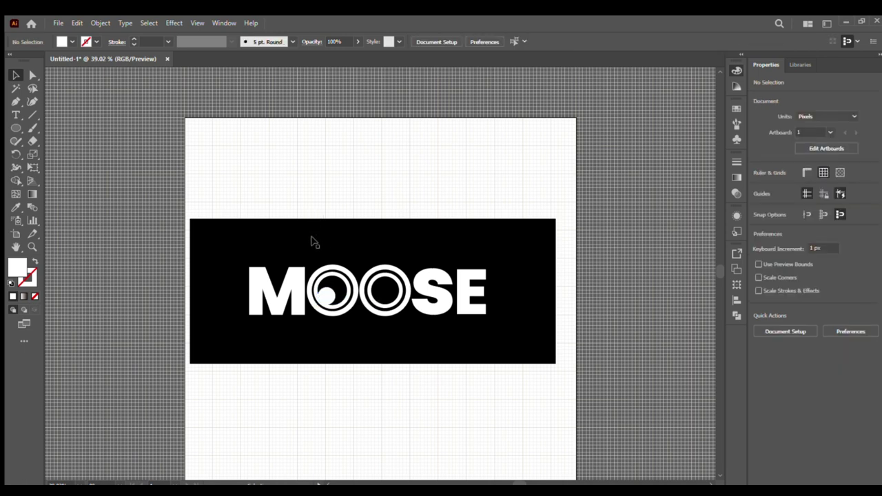
Step: Duplicate the first O's white pupil into the lower-right part of the second O's inner ring
click(326, 294)
drag(326, 294, 387, 297)
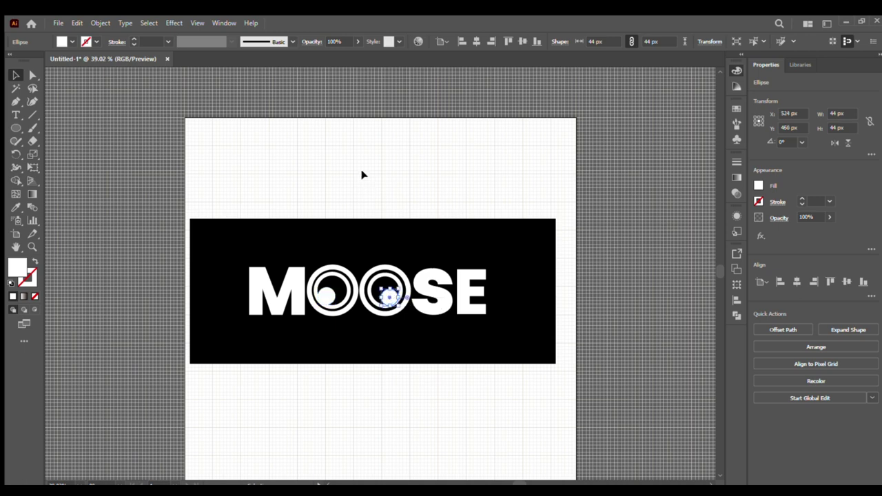
click(363, 174)
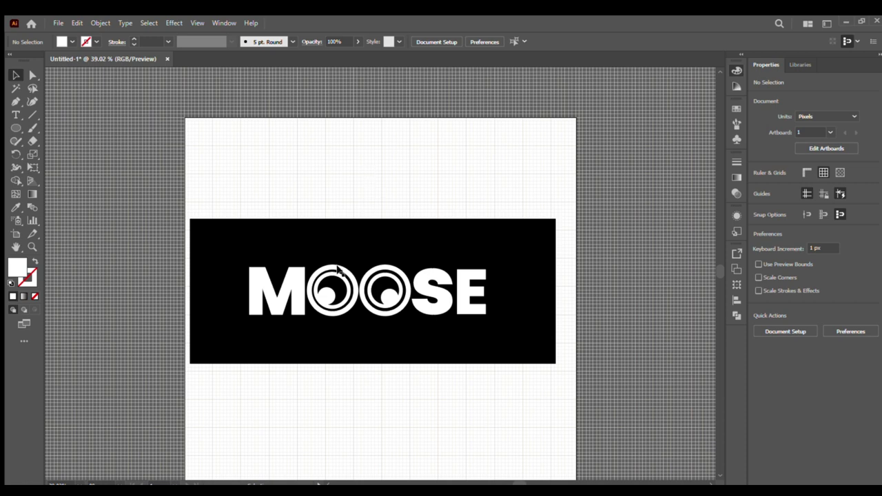
Step: Try to group the MOOSE lettering with both white pupils, moving the black rectangle aside and back behind the lettering
drag(333, 237, 565, 375)
drag(210, 200, 486, 280)
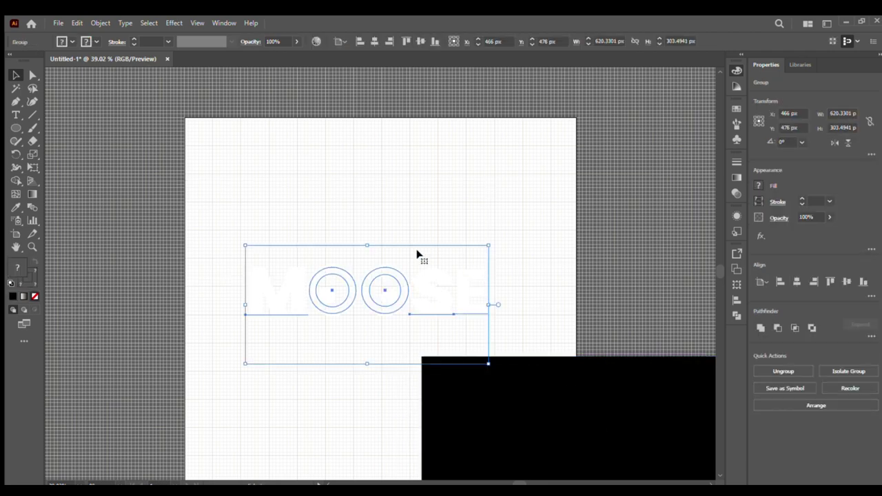
click(223, 167)
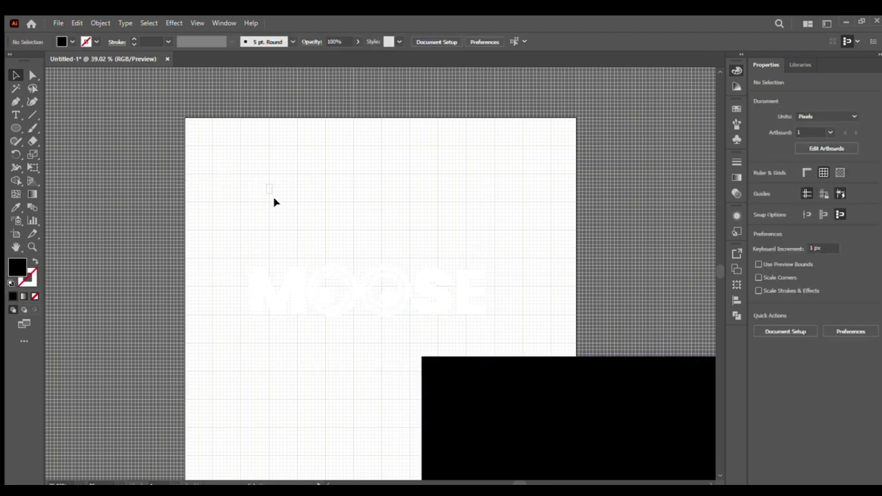
drag(269, 185, 499, 307)
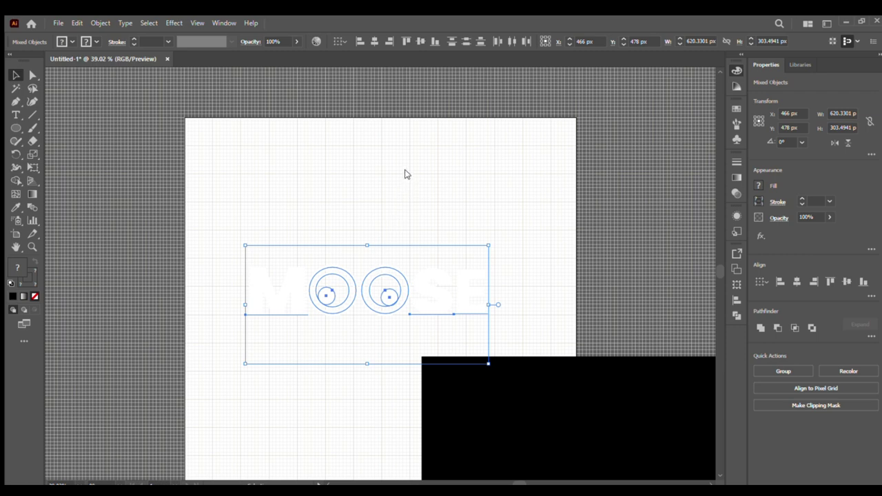
key(ctrl+g)
drag(545, 396, 320, 267)
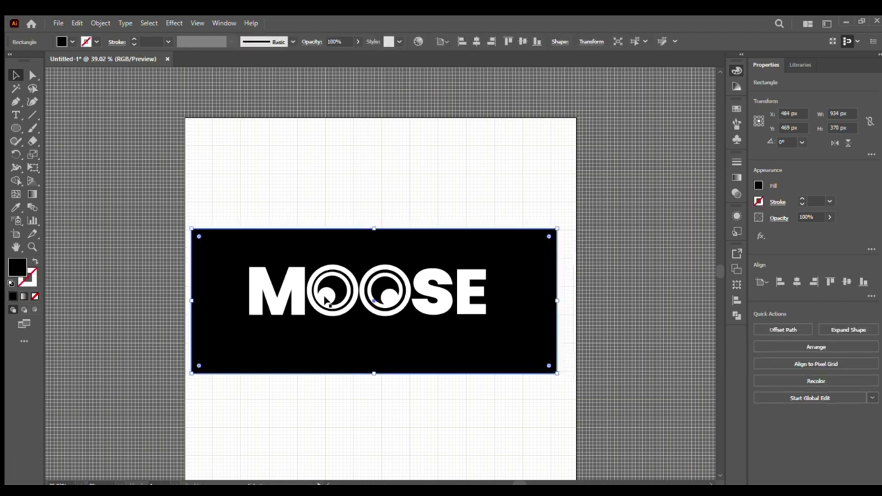
Step: Nudge the MOOSE lettering together with both pupils sideways by about 4 px on the black rectangle
click(284, 289)
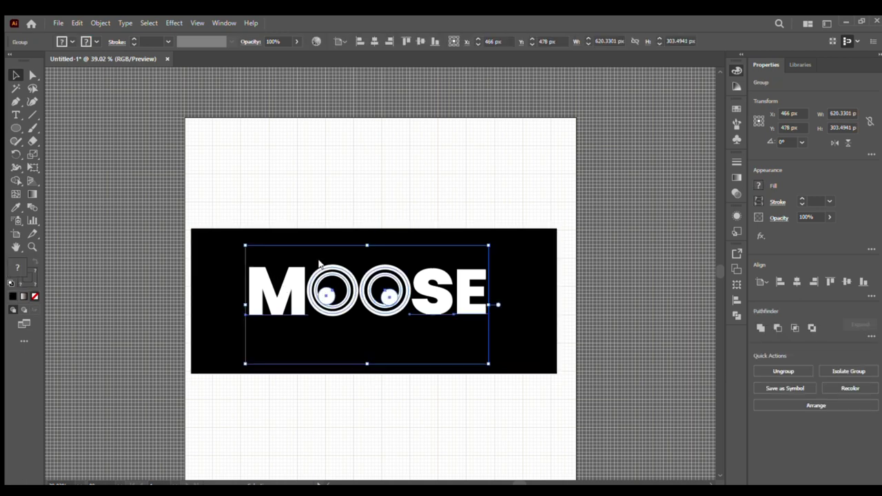
shift+click(400, 252)
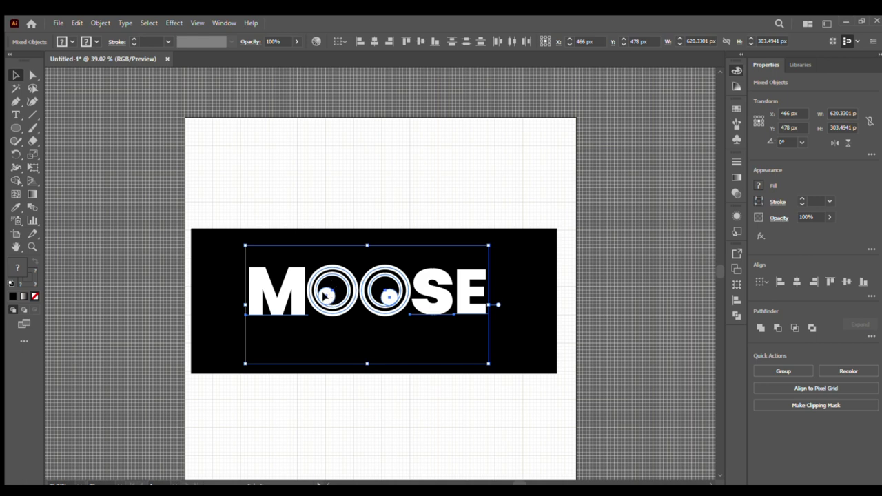
drag(325, 295, 326, 295)
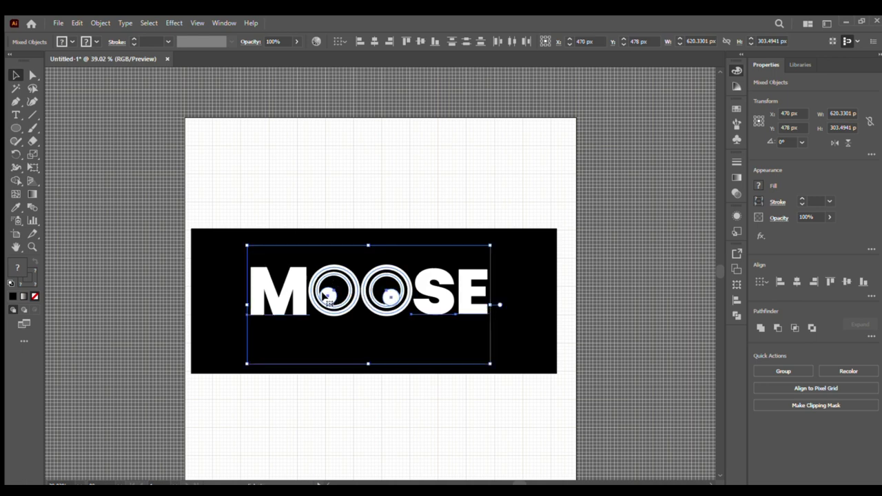
click(537, 109)
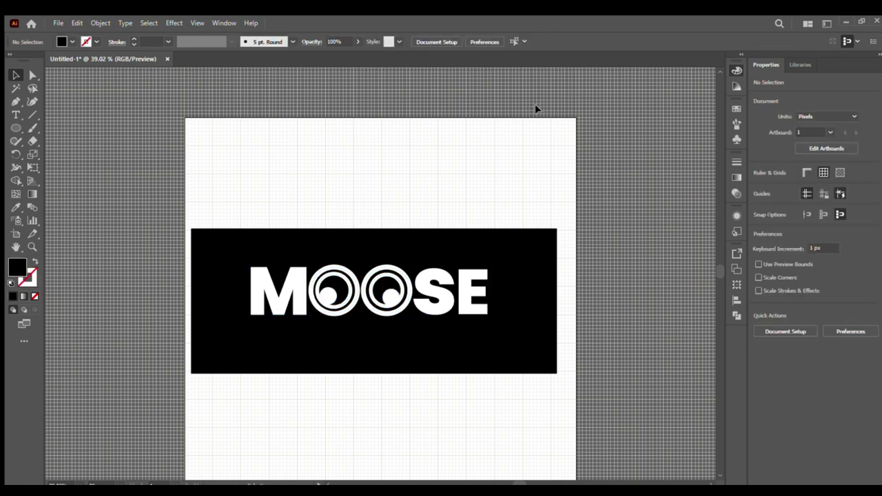
Step: Nudge the first O's white pupil slightly lower inside its inner ring
click(328, 295)
drag(327, 296, 329, 296)
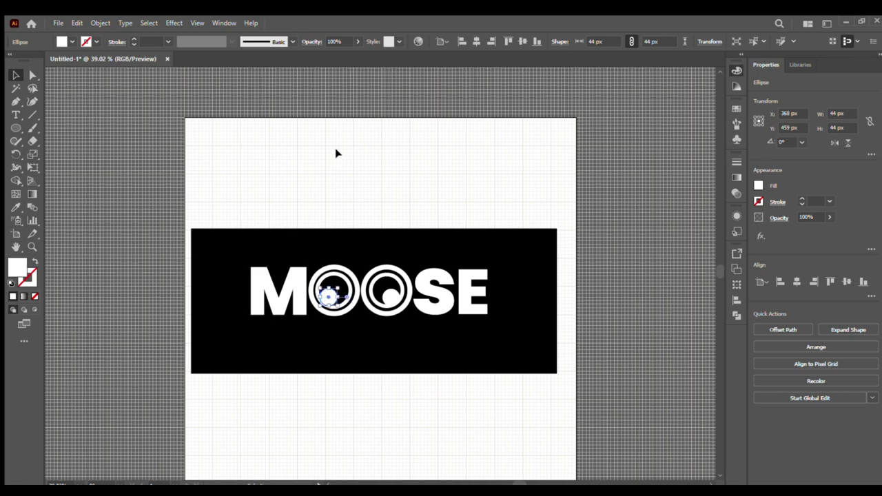
click(346, 160)
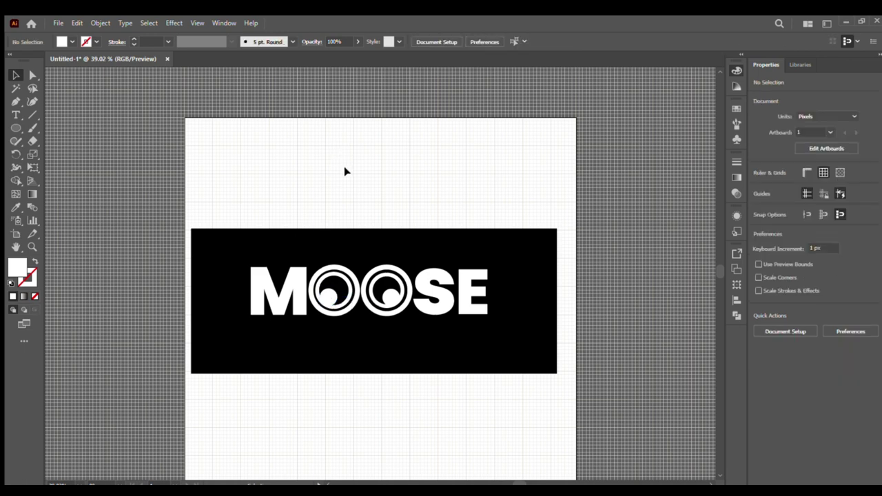
click(327, 297)
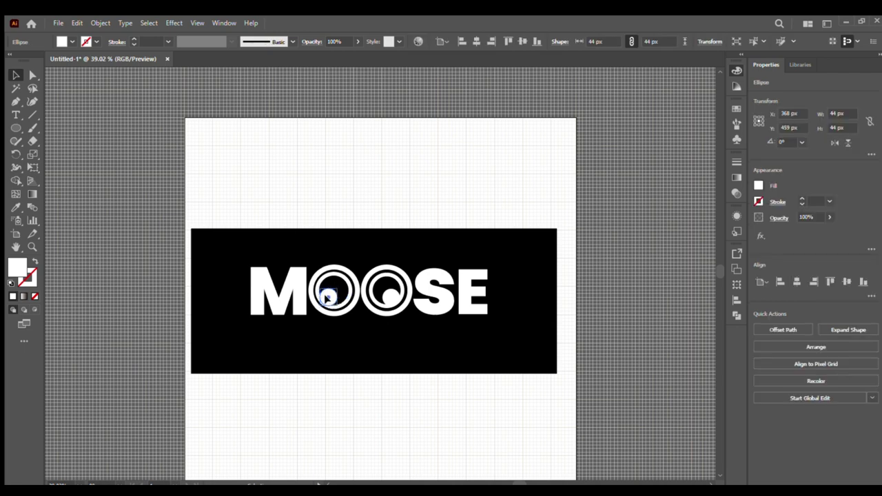
drag(328, 297, 327, 298)
click(330, 176)
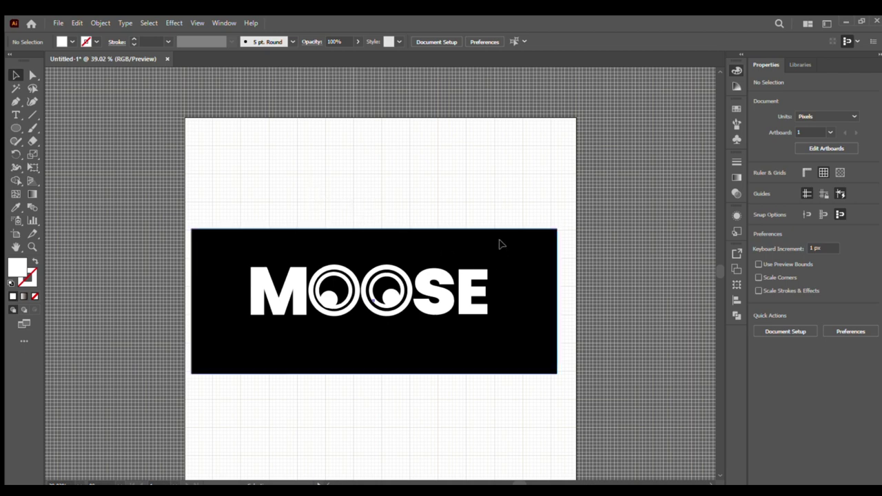
Step: Move the black rectangle below the lettering and shift the MOOSE lettering with both pupils to about X 473, Y 471 px
drag(500, 244, 517, 388)
drag(212, 242, 506, 317)
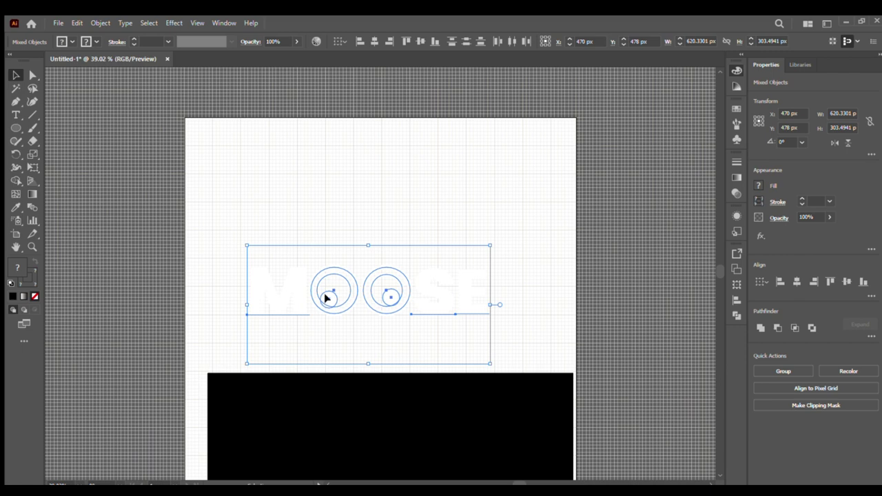
drag(325, 293, 330, 283)
click(328, 256)
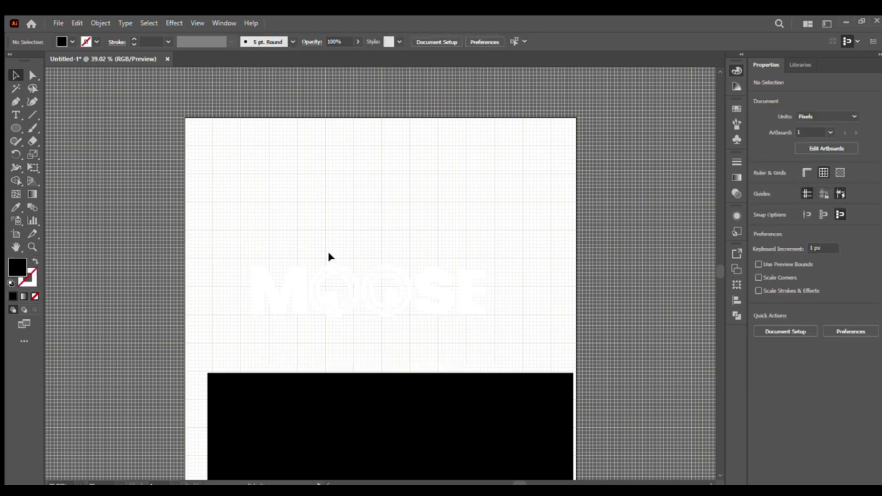
drag(289, 233, 376, 301)
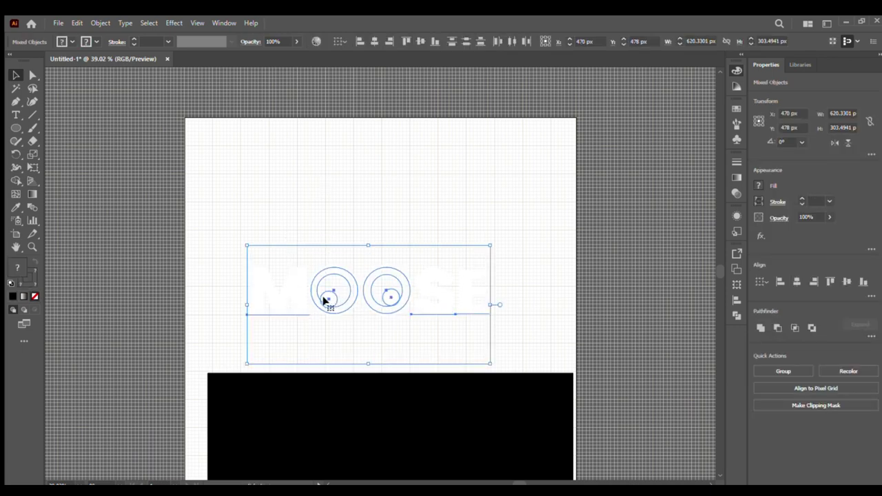
key(ctrl+h)
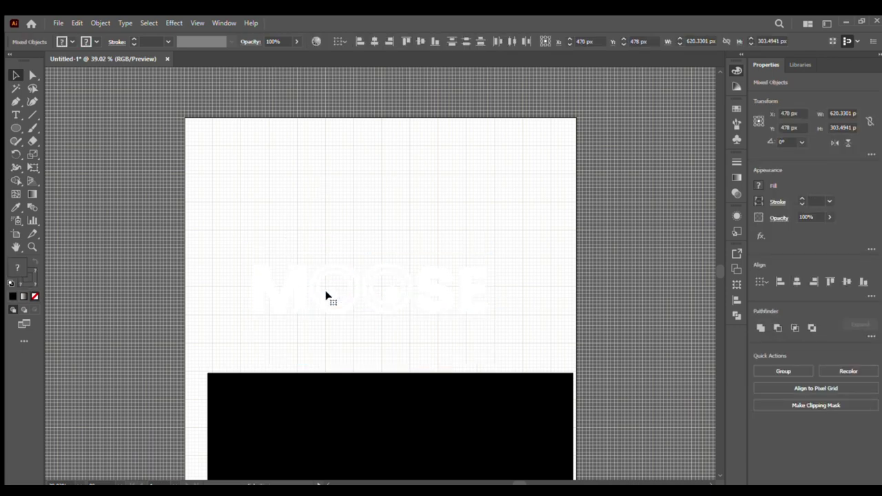
drag(327, 296, 328, 295)
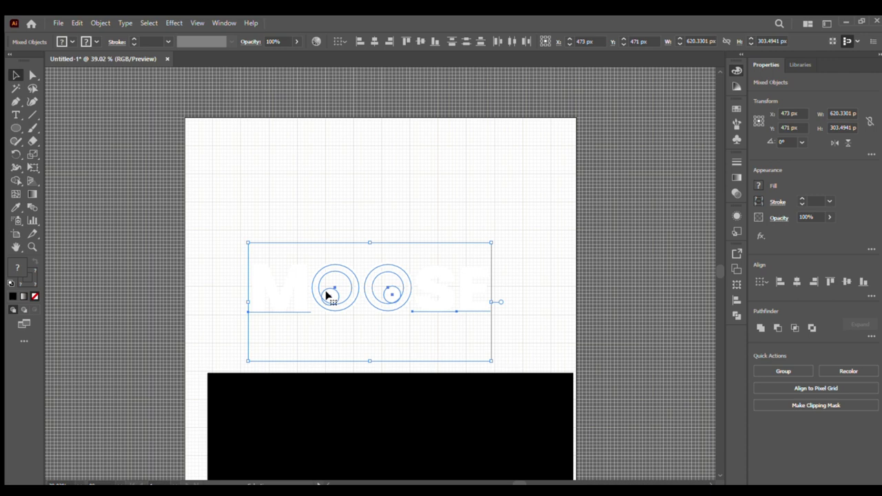
click(486, 163)
drag(297, 248, 476, 350)
click(343, 254)
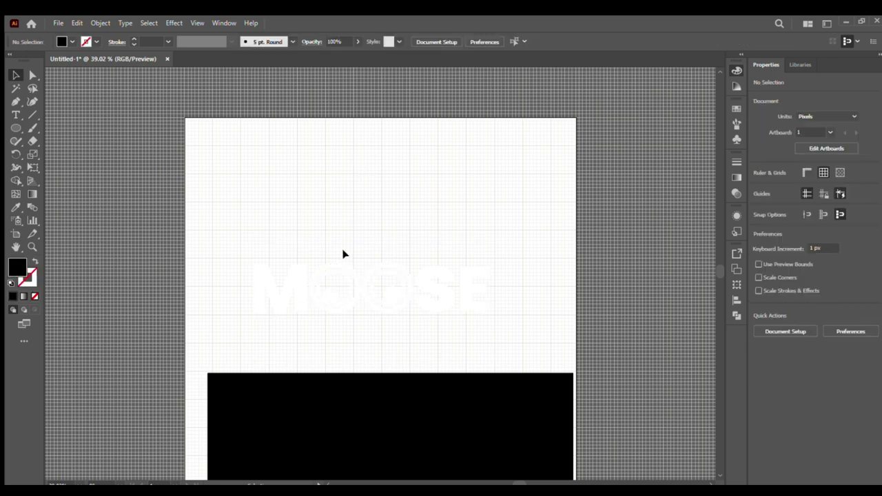
Step: Move the first O's white pupil up slightly inside its ring, to about X 373, Y 451 px
click(324, 295)
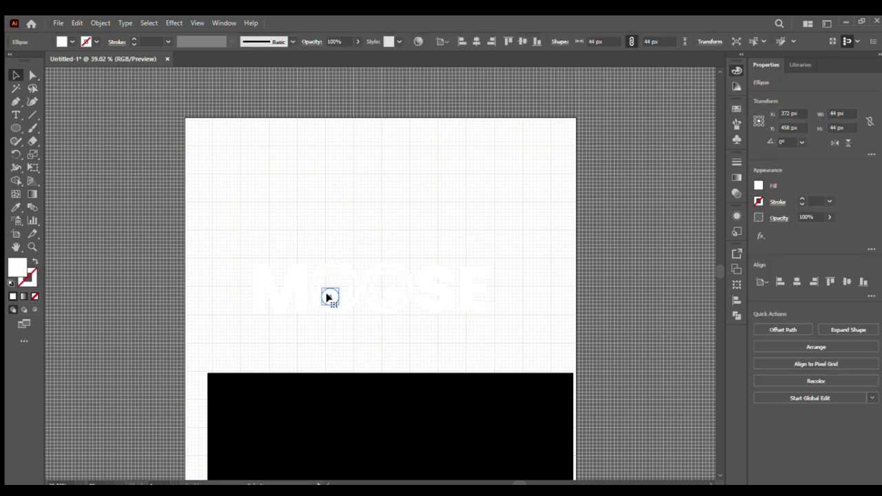
drag(329, 297, 331, 291)
click(324, 199)
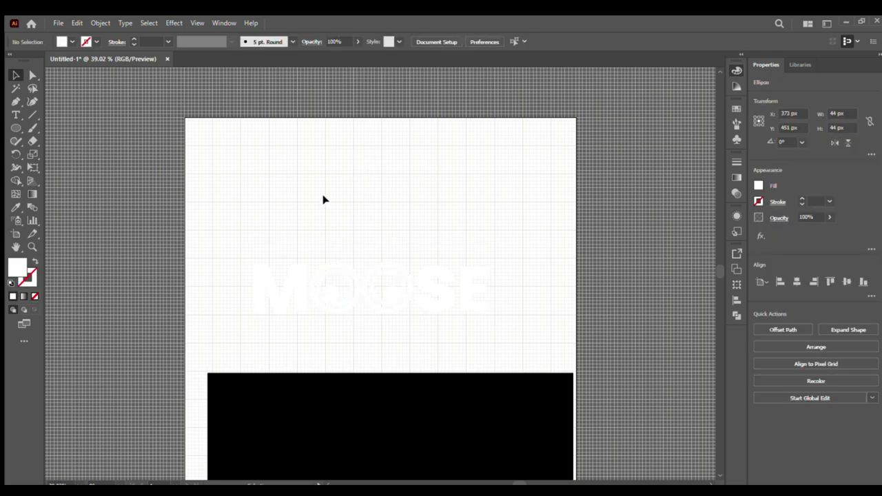
Step: Shift the MOOSE lettering with both pupils to about X 469, Y 466 px and nudge the second O's pupil up about 3 px
drag(333, 214, 464, 344)
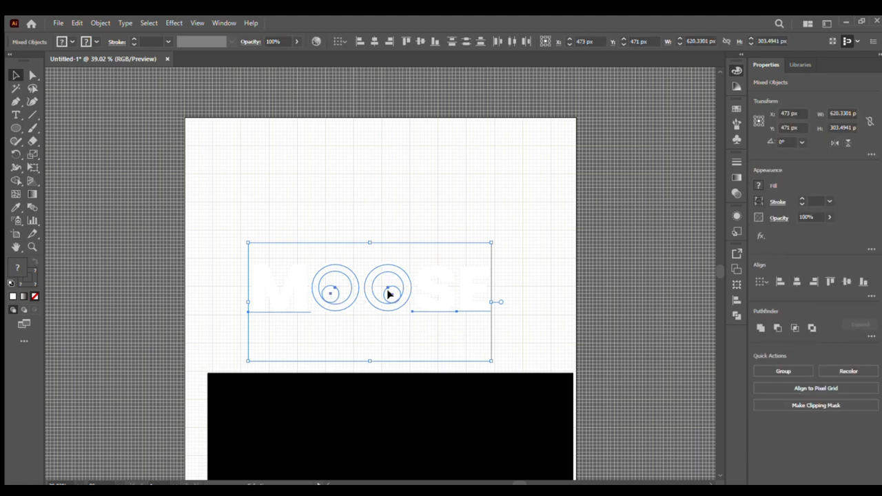
drag(390, 294, 388, 290)
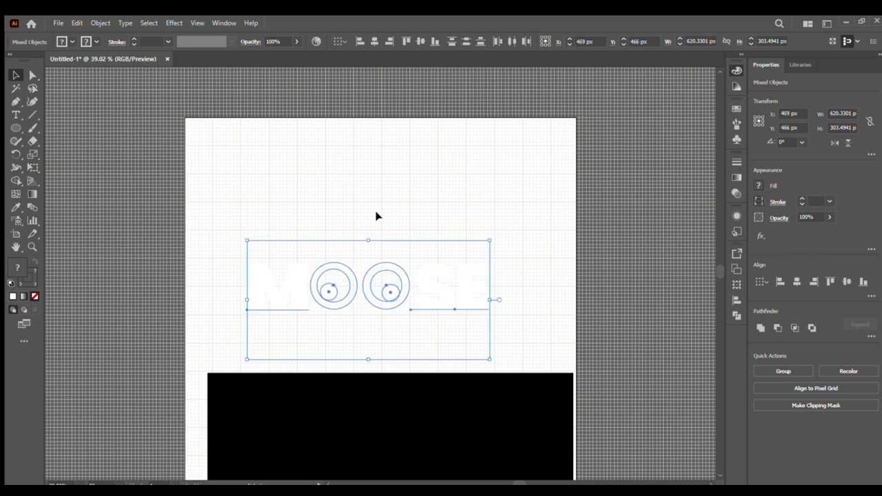
click(376, 217)
click(389, 292)
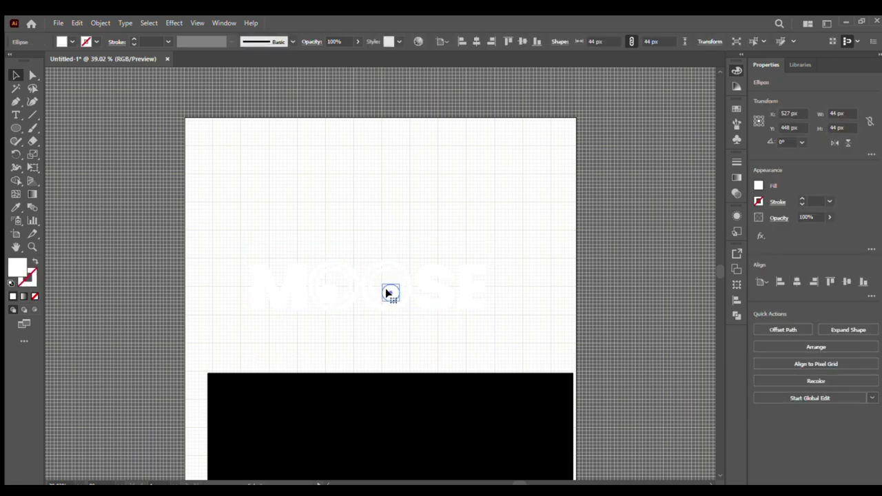
drag(388, 293, 387, 292)
Step: Move the black rectangle back behind the MOOSE lettering and adjust its position to about X 490, Y 427 px
drag(409, 386, 387, 243)
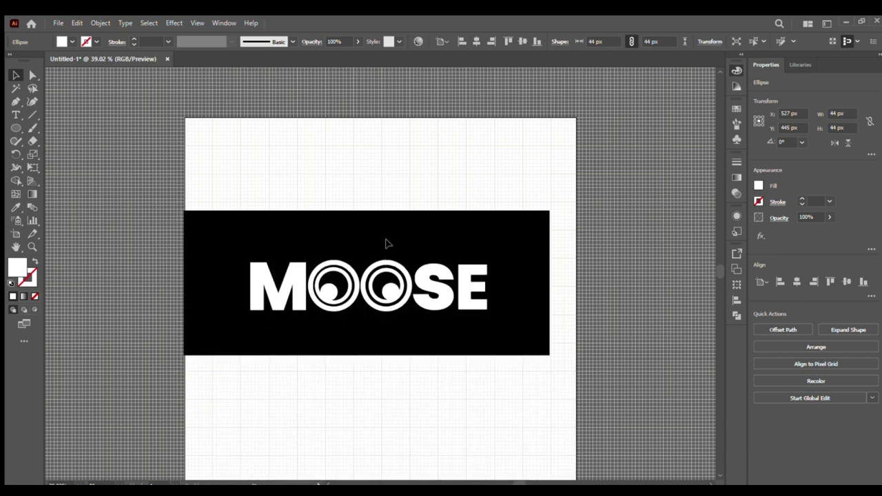
click(387, 242)
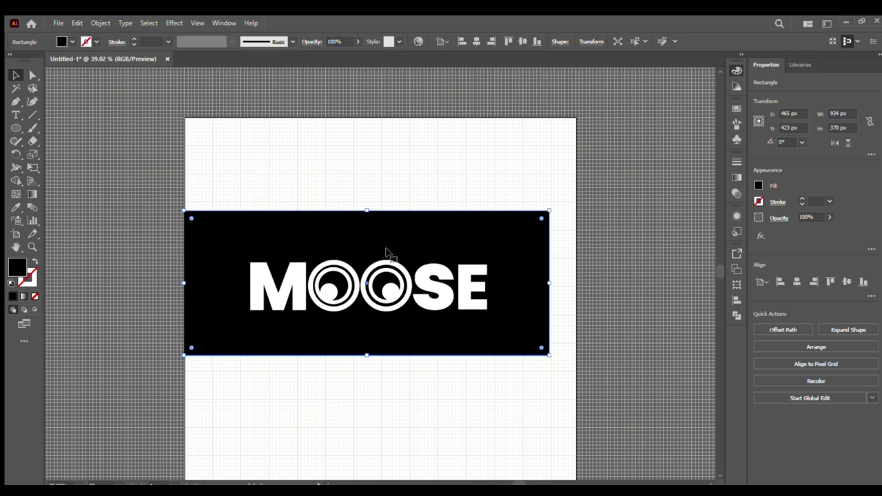
click(315, 147)
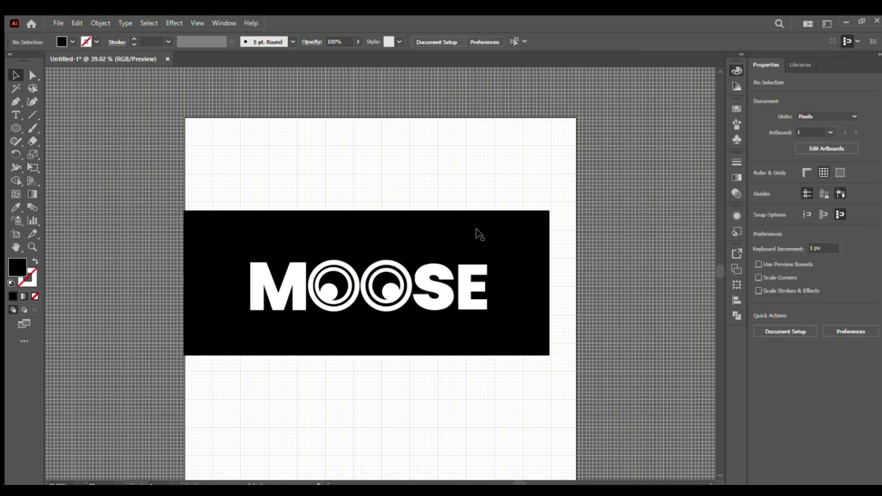
drag(467, 235, 476, 237)
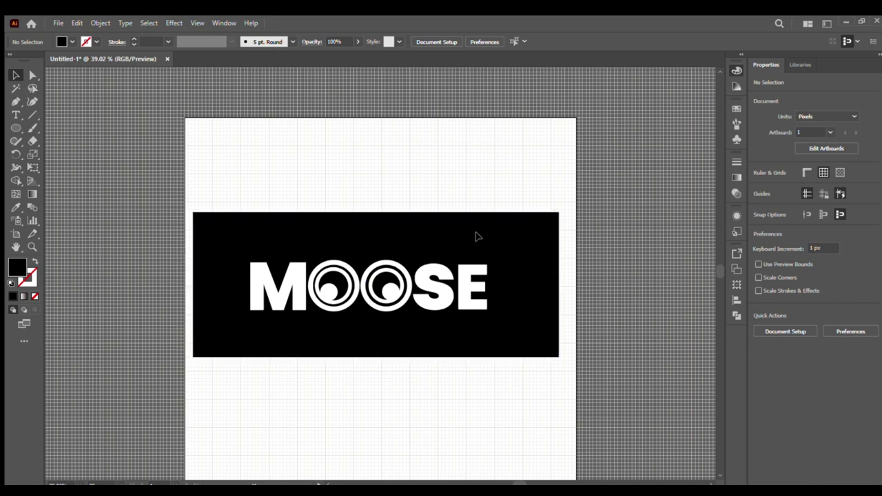
click(476, 236)
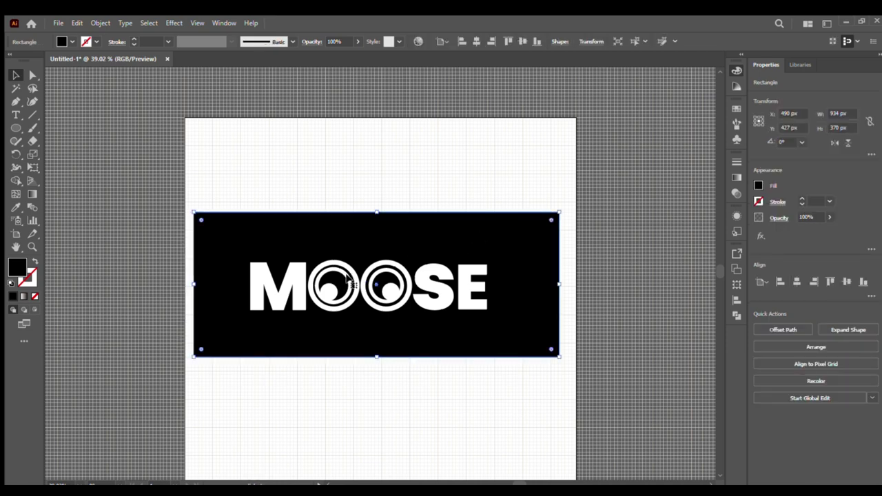
click(348, 288)
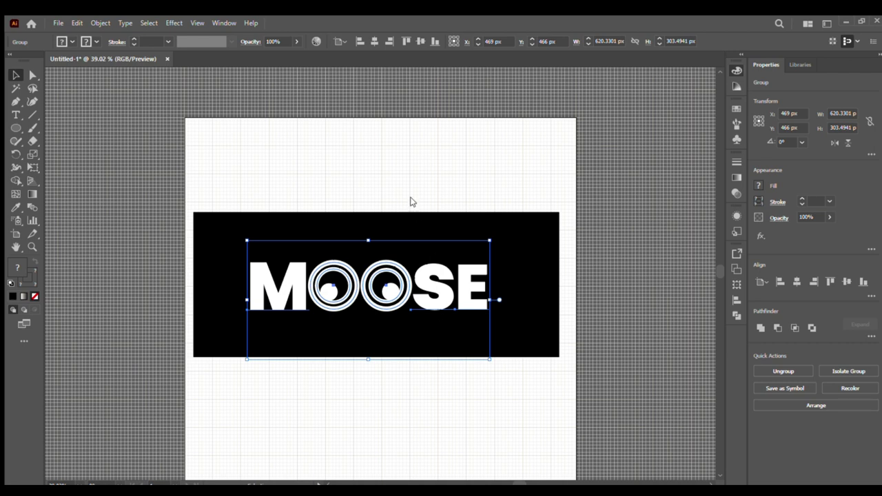
click(487, 177)
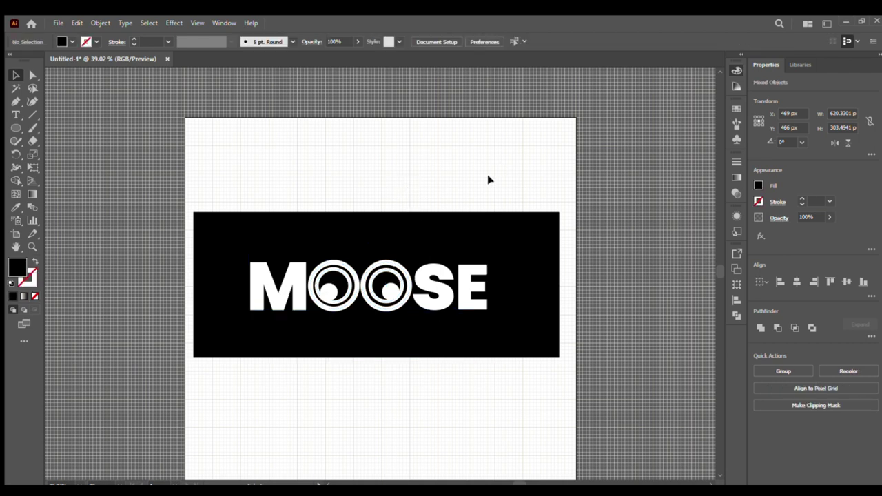
Step: Set the stroke weight of the inner rings in both Os to 10 pt
click(346, 276)
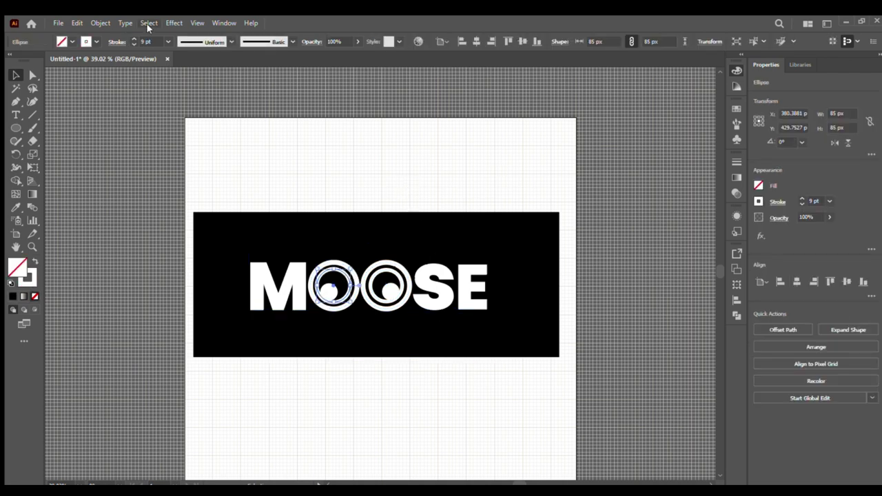
scroll(150, 43, up, 1)
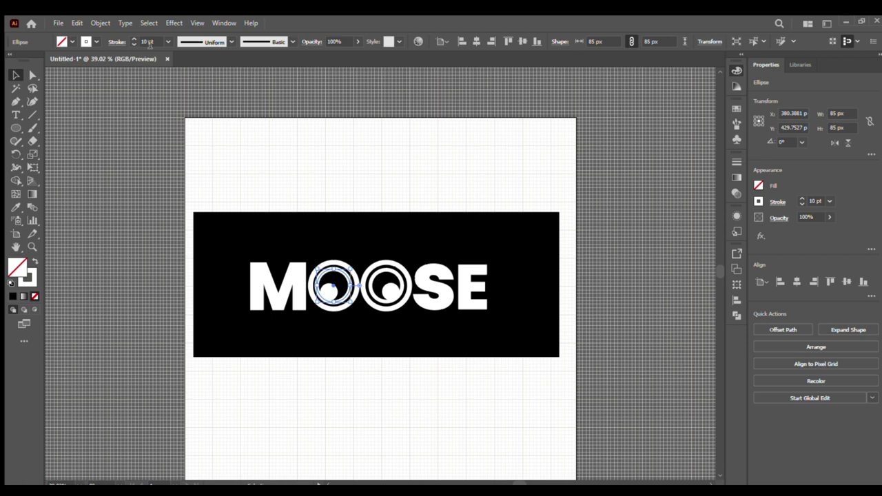
click(373, 277)
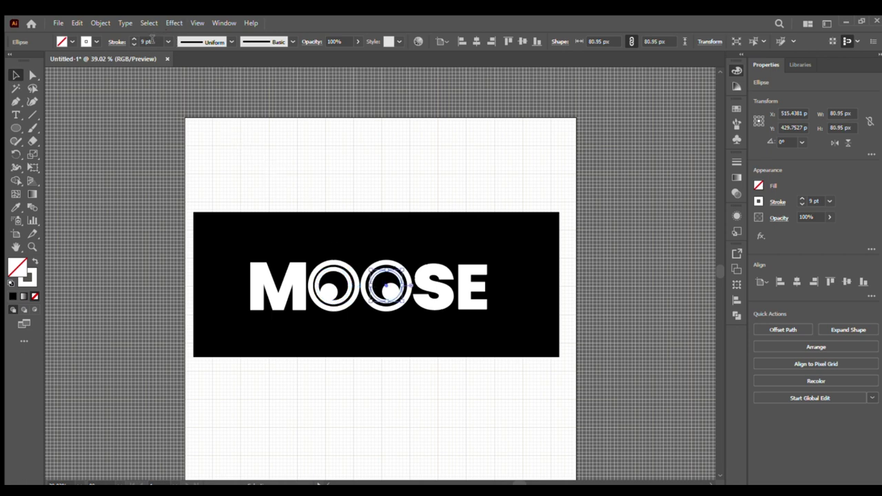
scroll(150, 42, up, 1)
click(297, 146)
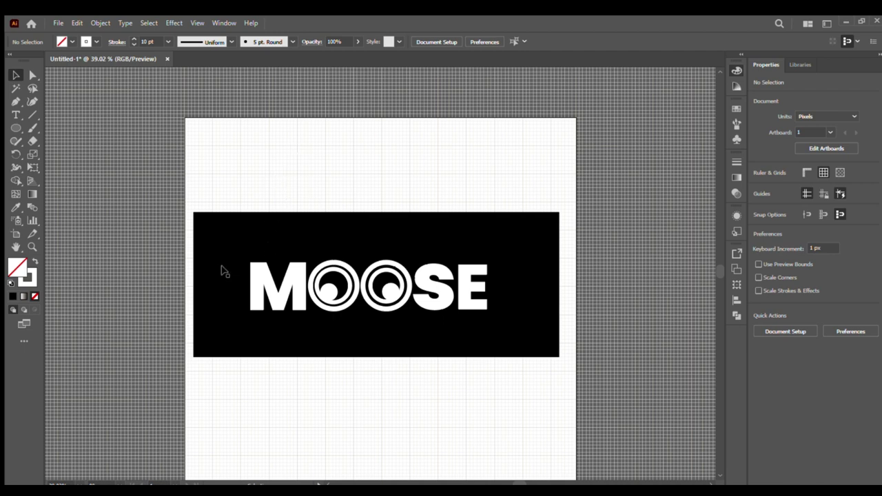
Step: Group the MOOSE lettering with its rings and pupils, and reposition the black rectangle behind it at about X 502, Y 437 px
drag(348, 248, 364, 399)
click(472, 324)
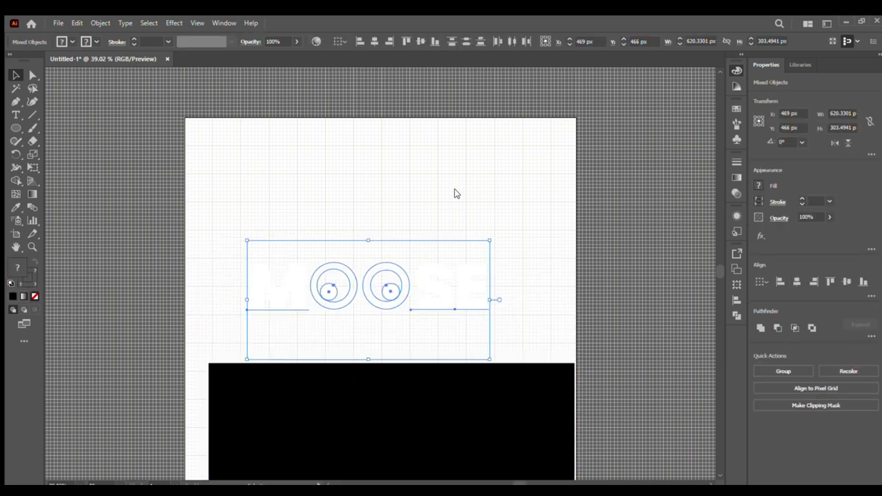
key(ctrl+g)
drag(421, 415, 410, 275)
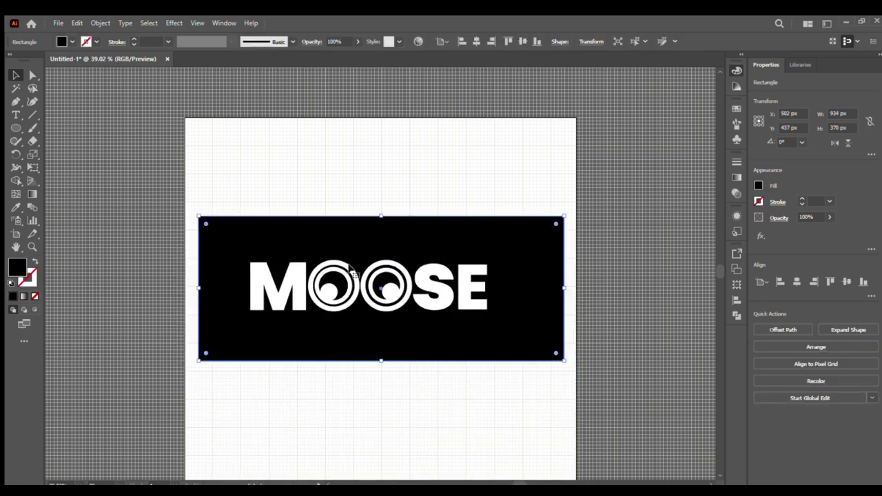
Step: Align the MOOSE lettering and the black rectangle on their horizontal centers
click(244, 181)
key(ctrl+a)
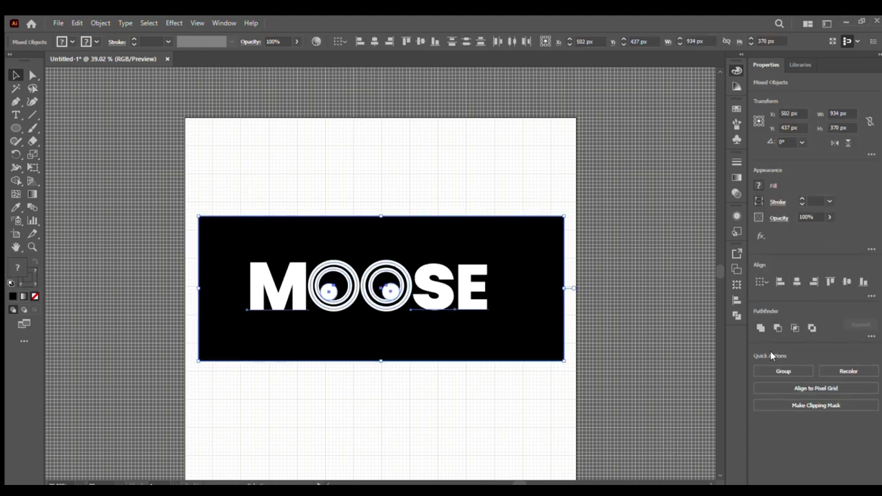
click(797, 282)
click(644, 301)
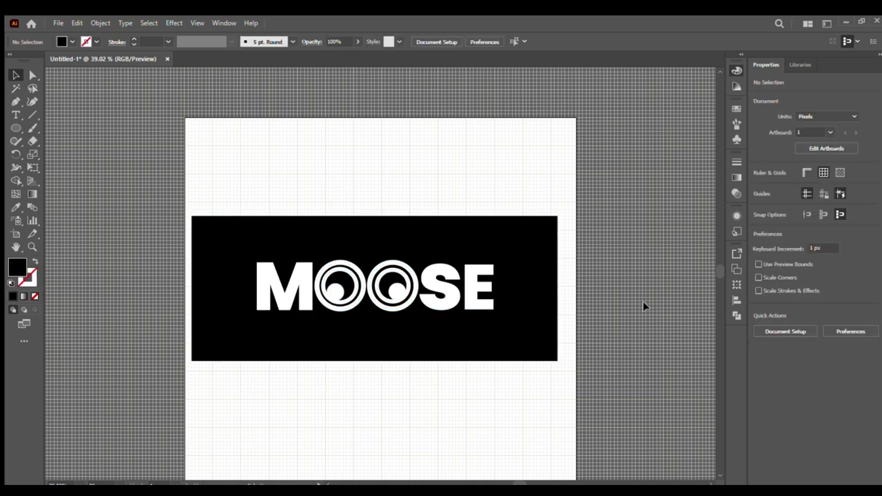
click(521, 297)
drag(546, 222, 509, 266)
key(ctrl+z)
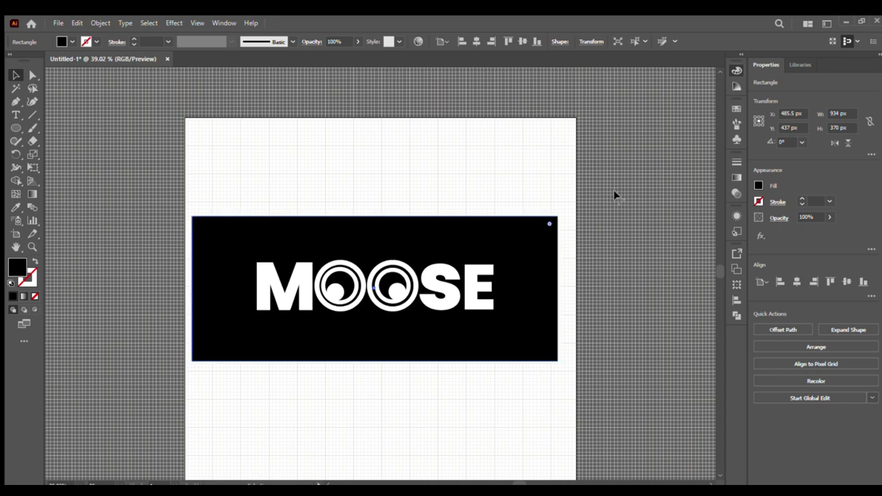
Step: Round only the upper-right corner of the black rectangle to a radius of about 203 px
click(31, 76)
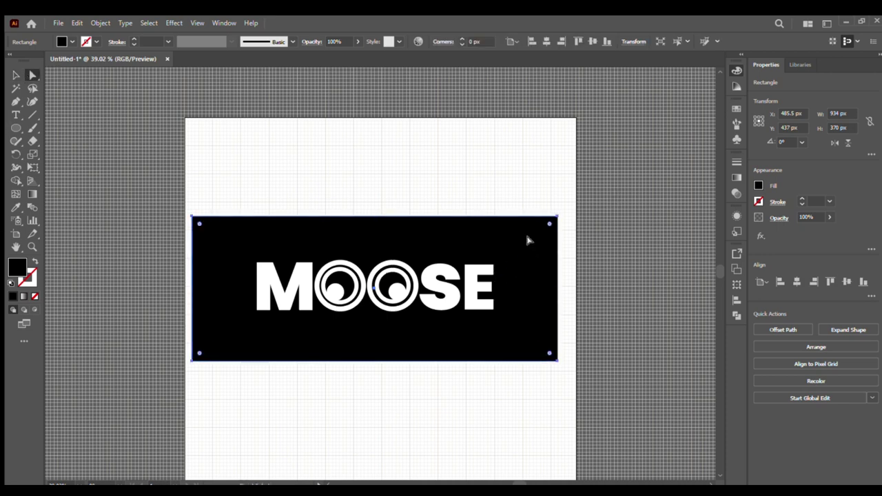
drag(524, 187, 511, 270)
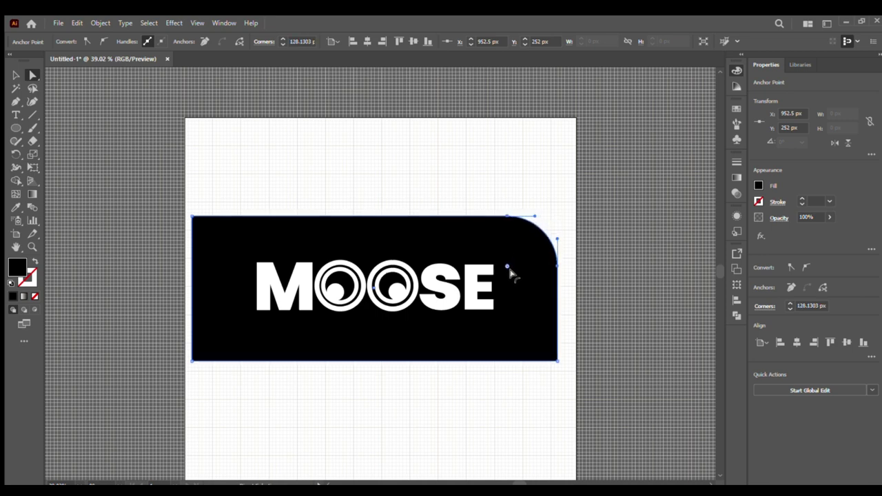
click(435, 68)
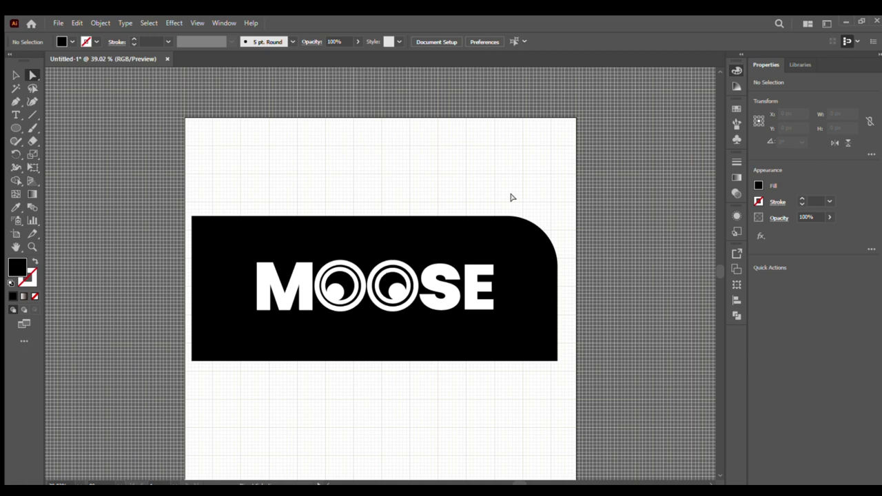
click(526, 256)
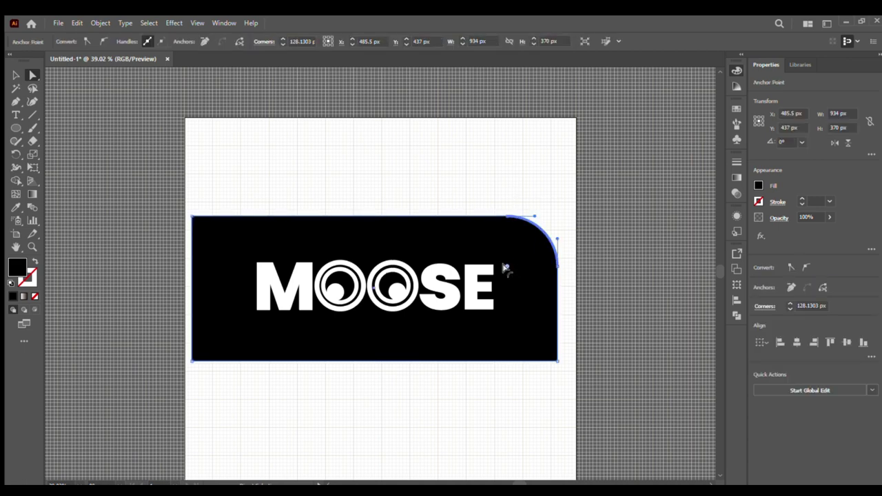
drag(507, 267, 478, 297)
click(417, 115)
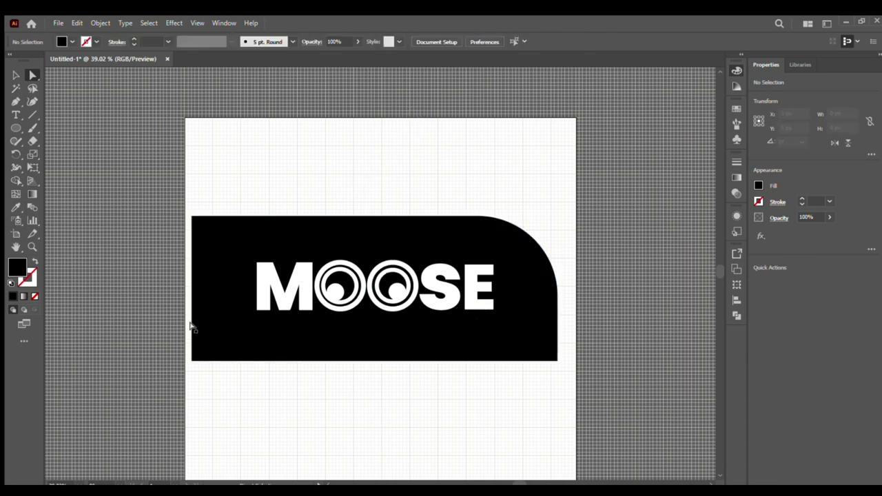
Step: Round the lower-left corner of the black rectangle to a radius of about 50 px
drag(176, 350, 232, 360)
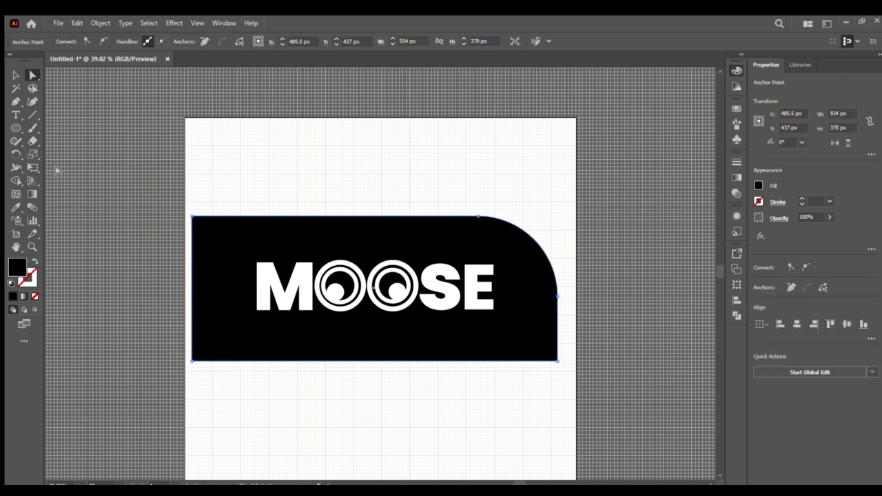
click(166, 344)
drag(299, 373, 211, 341)
click(151, 327)
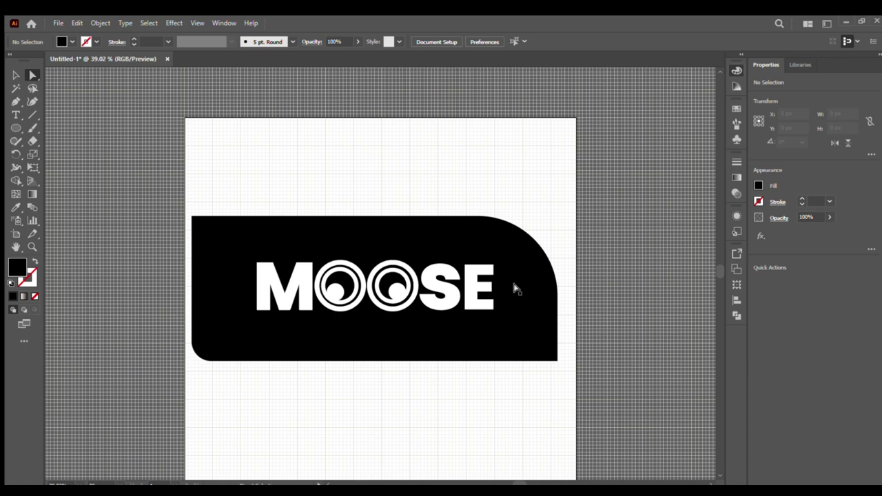
Step: Reduce the radius of the black shape's upper-right corner slightly
click(533, 260)
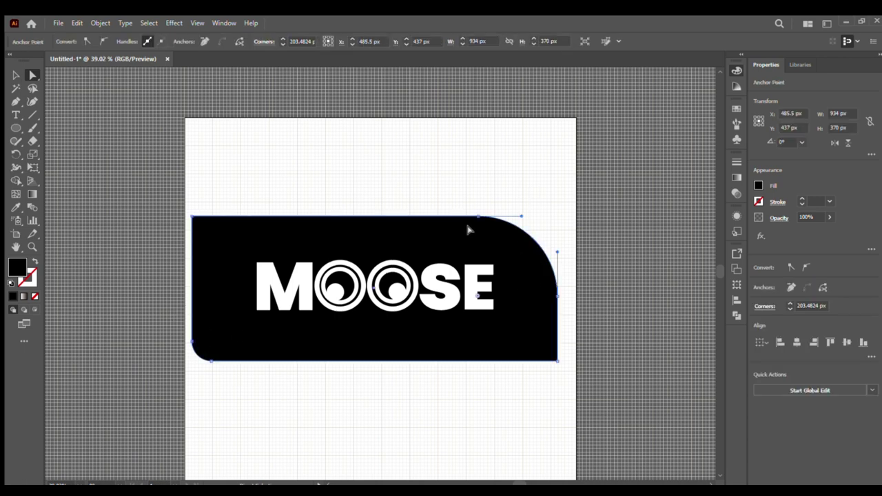
drag(473, 199, 620, 292)
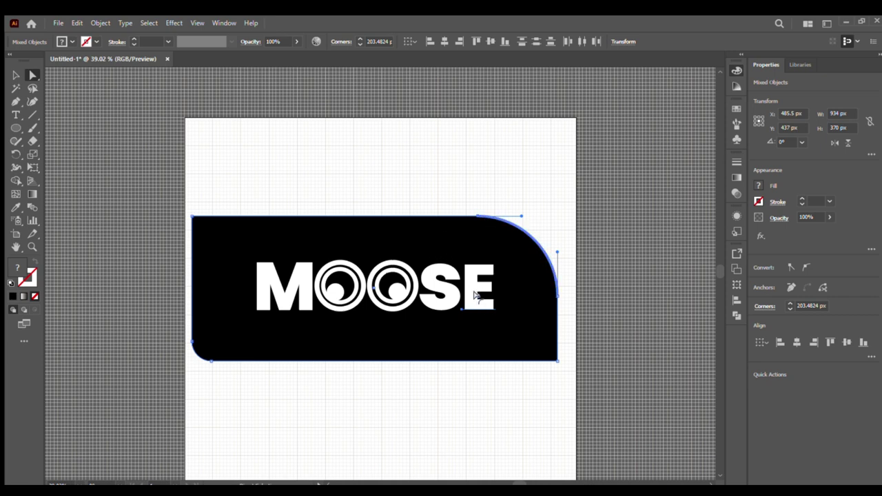
drag(474, 295, 486, 279)
click(385, 150)
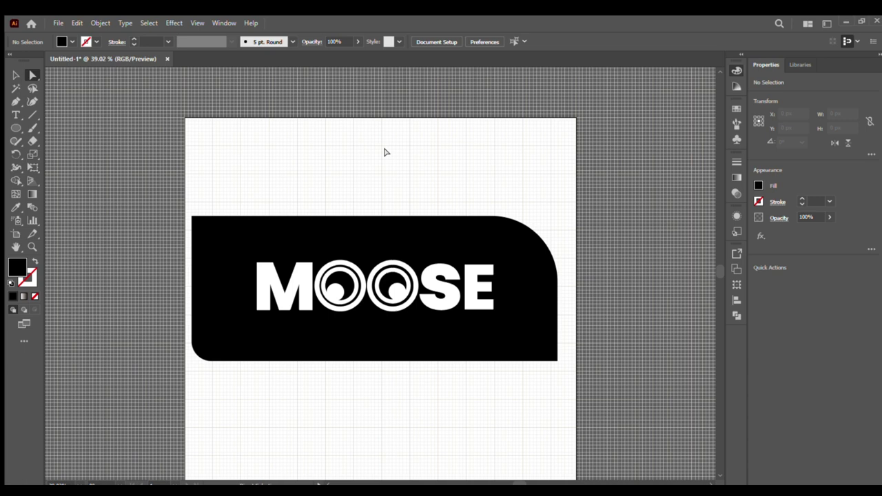
Step: Try to center the MOOSE lettering vertically on the black shape, using the shape as the key object
drag(252, 158, 477, 357)
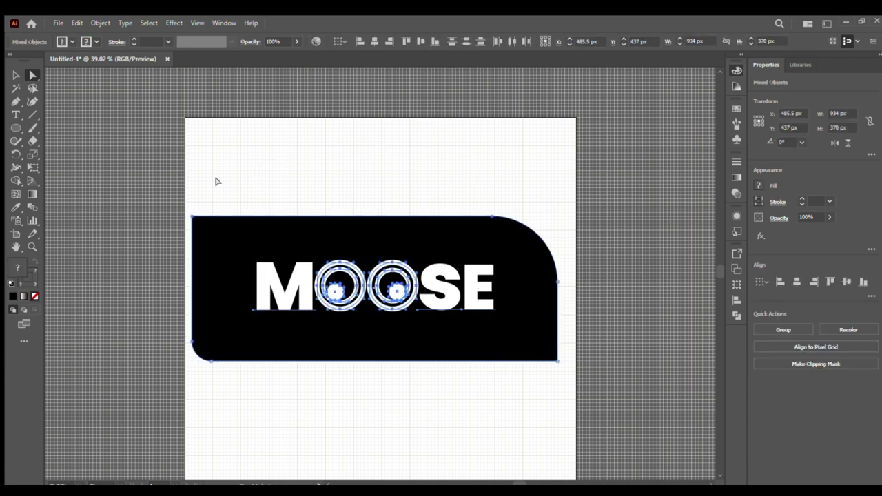
click(16, 74)
drag(244, 180, 495, 399)
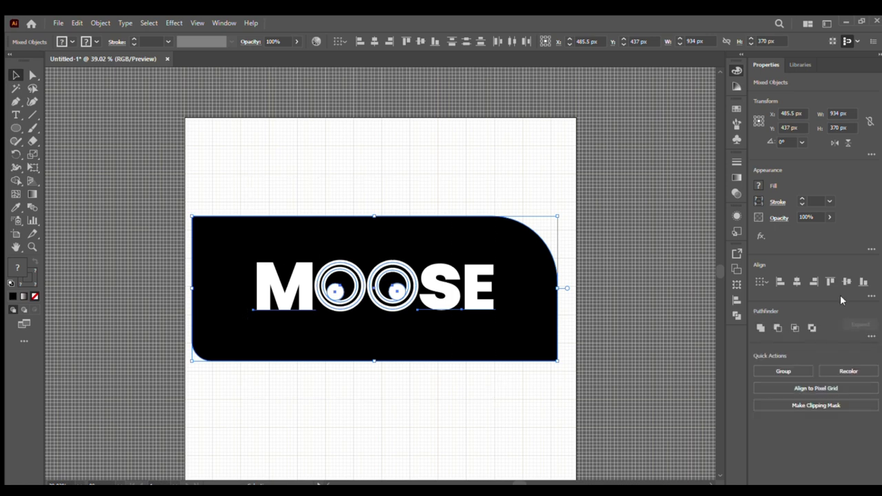
click(623, 291)
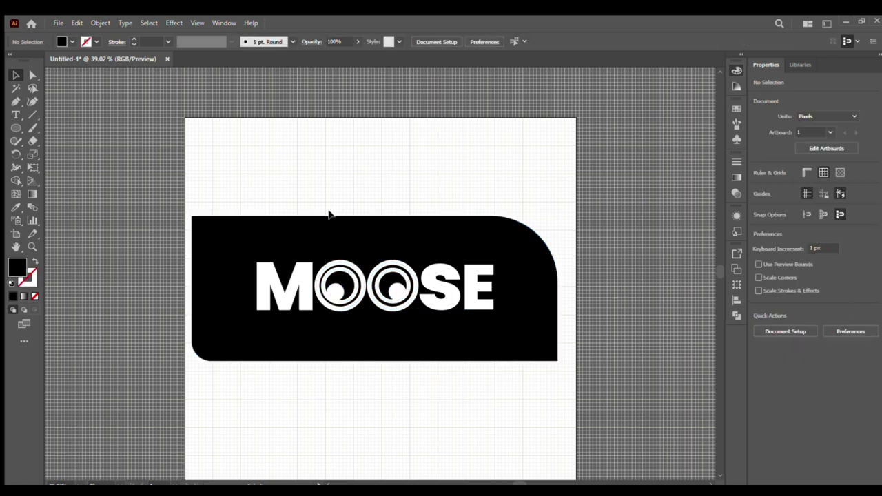
drag(321, 173, 522, 384)
click(408, 243)
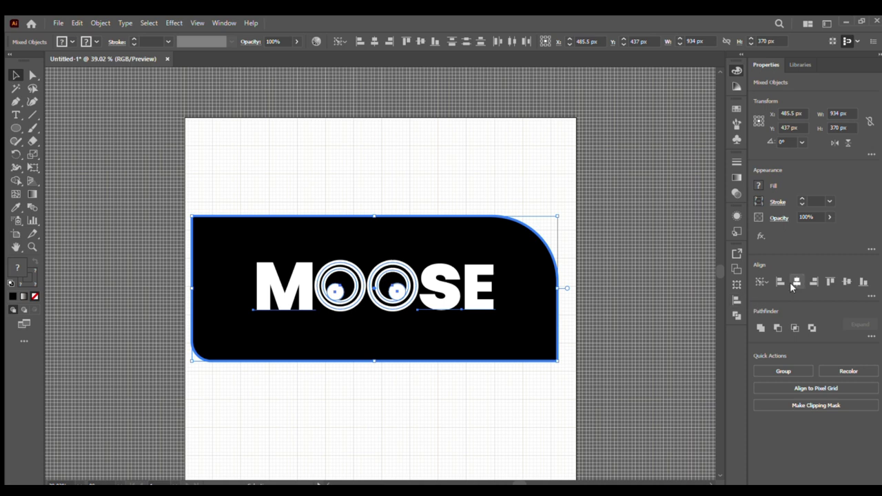
click(847, 282)
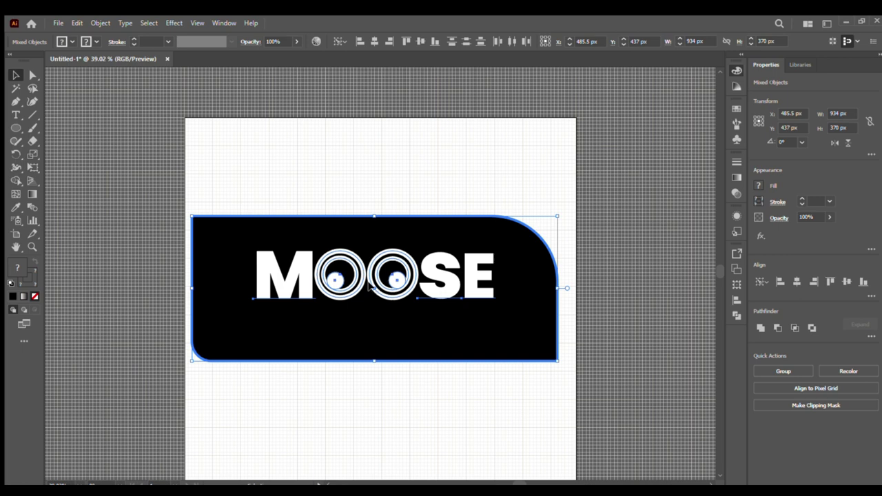
Step: Move the black shape down to about Y 450 px and place the MOOSE group inside it at about X 483.5, Y 492 px
drag(369, 288, 369, 293)
click(379, 172)
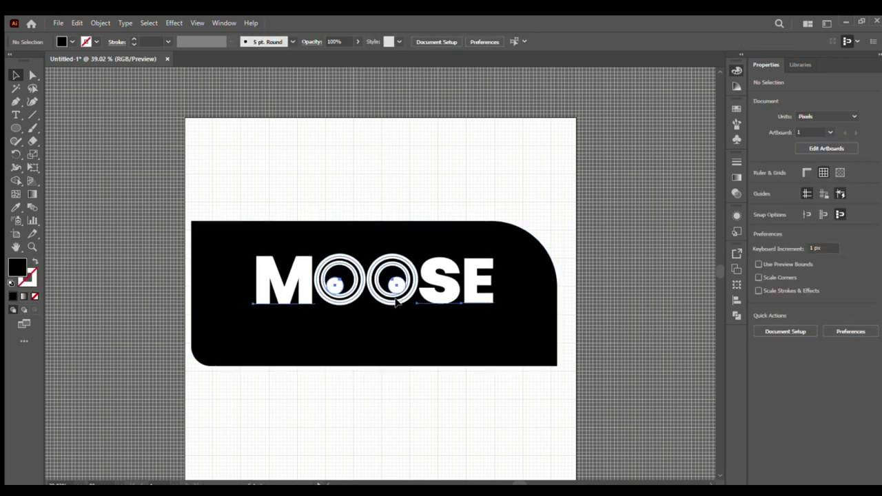
click(373, 295)
drag(371, 293, 369, 308)
click(227, 154)
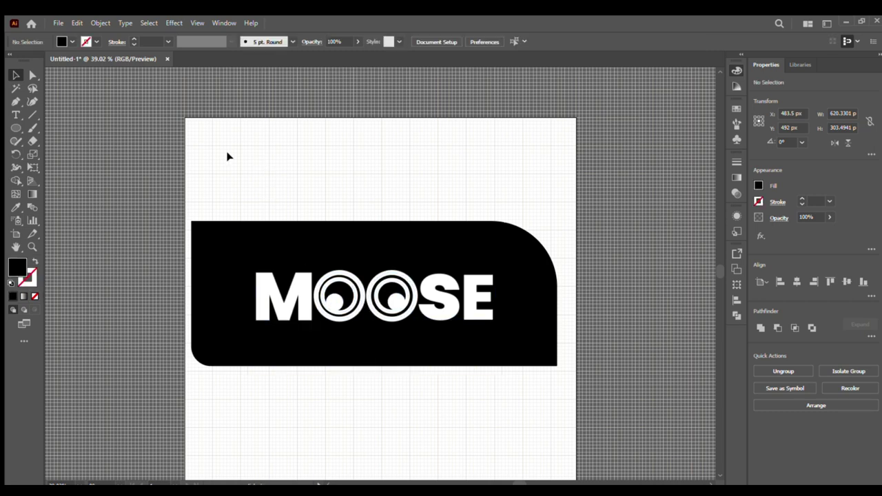
Step: Center the repositioned MOOSE group and the black shape horizontally on each other
drag(227, 154, 577, 449)
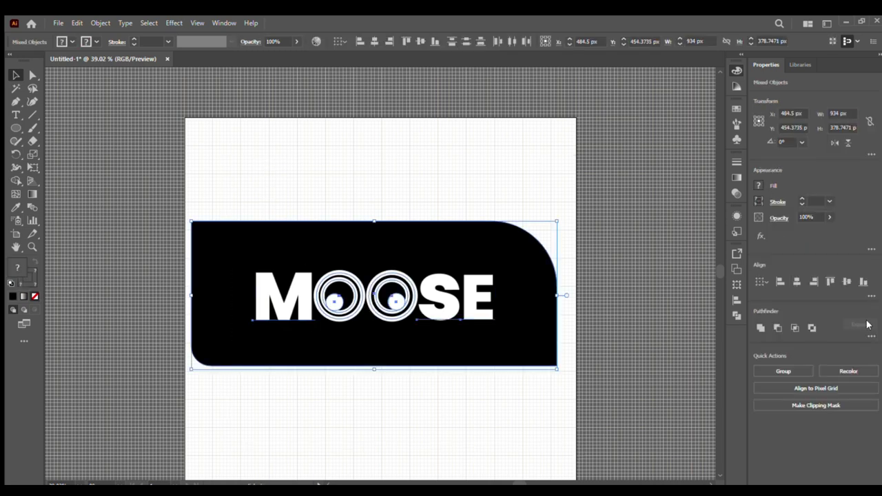
click(797, 282)
click(669, 320)
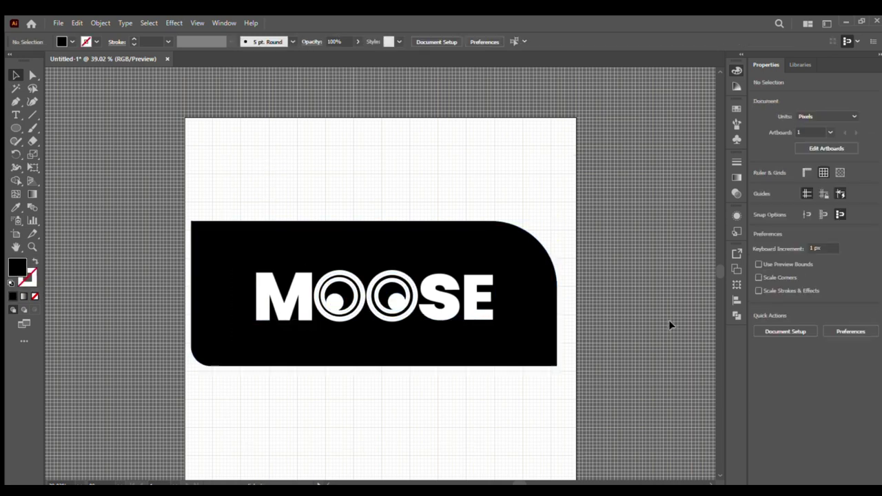
drag(371, 204, 565, 381)
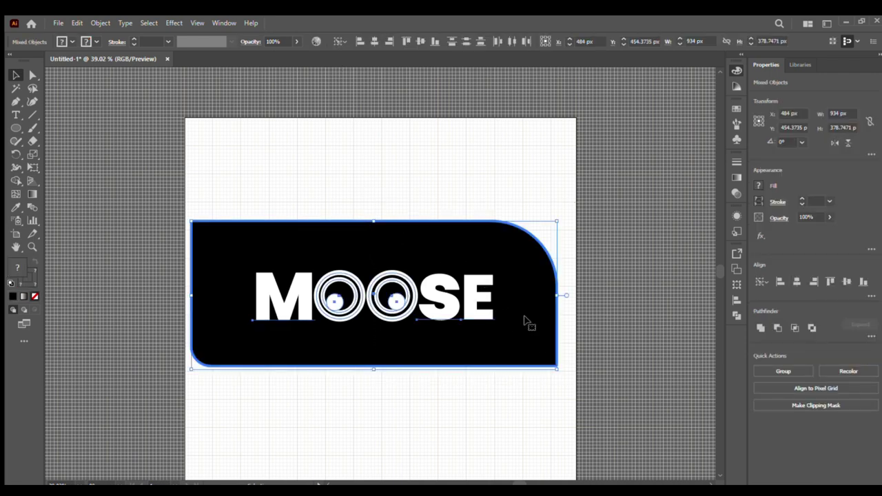
click(674, 319)
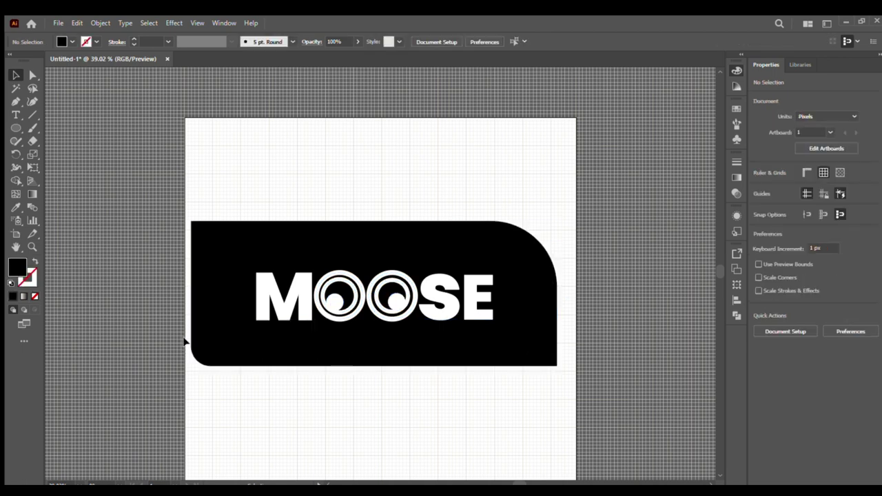
Step: Enlarge the radius of the black shape's lower-left corner to about 71 px, and increase it slightly further
click(32, 75)
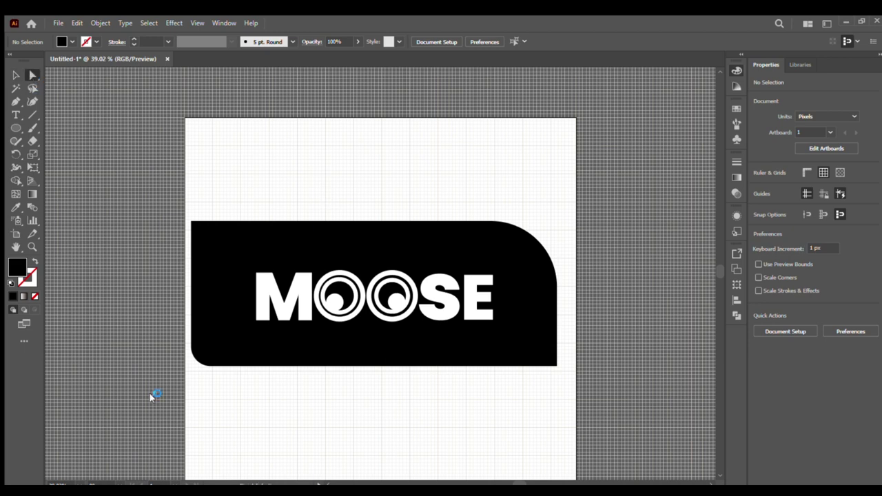
drag(201, 332, 271, 404)
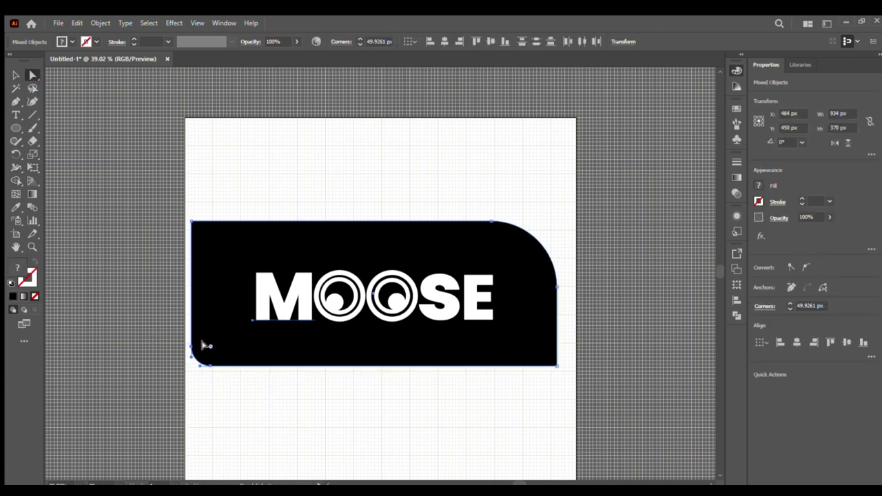
drag(212, 343, 215, 339)
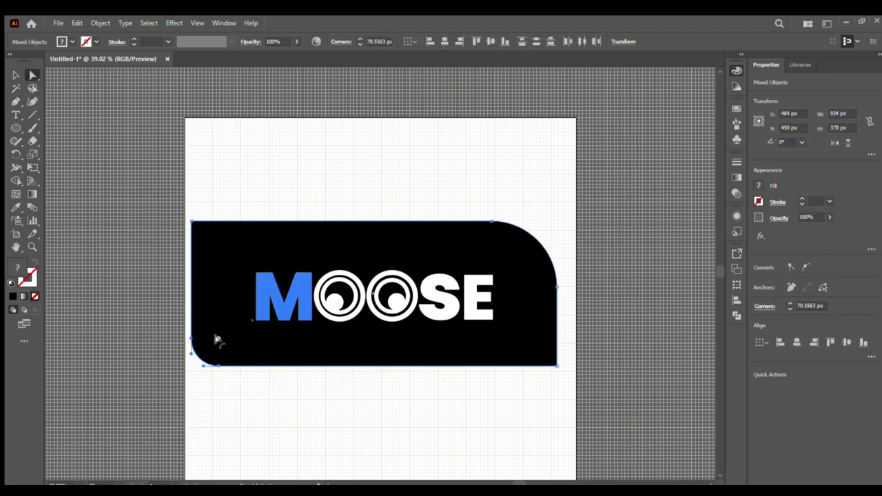
click(154, 317)
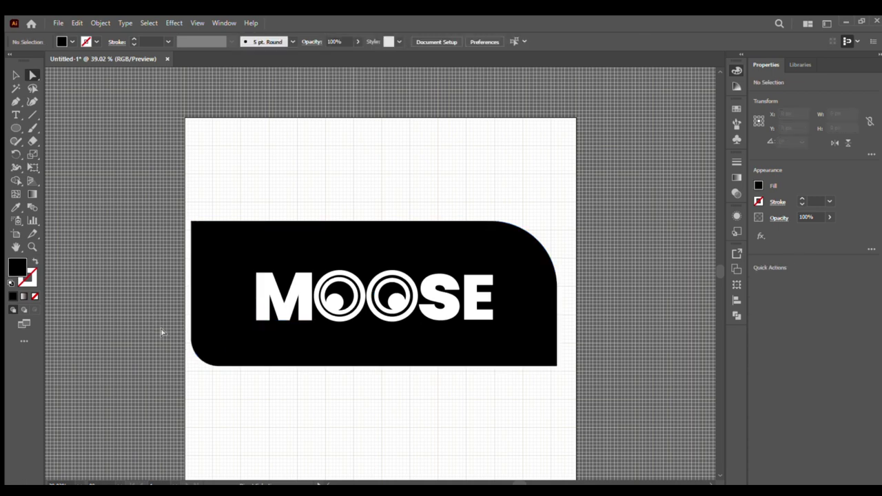
click(207, 365)
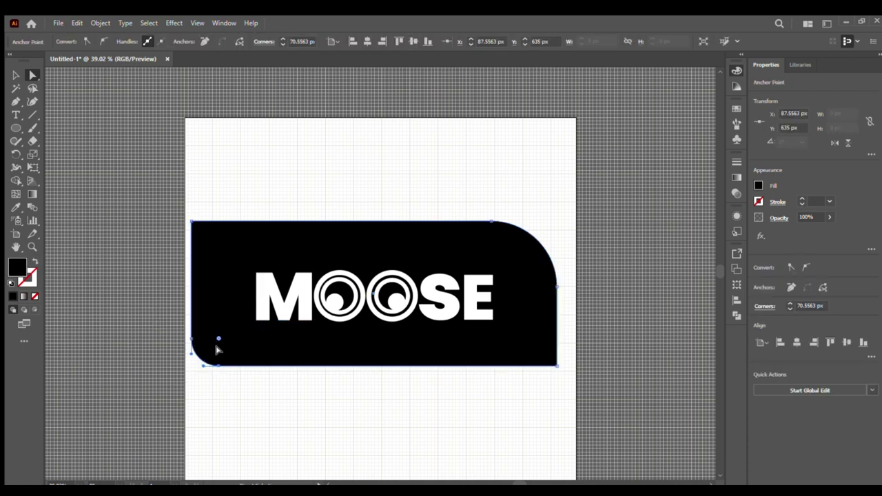
drag(217, 340, 203, 333)
click(89, 315)
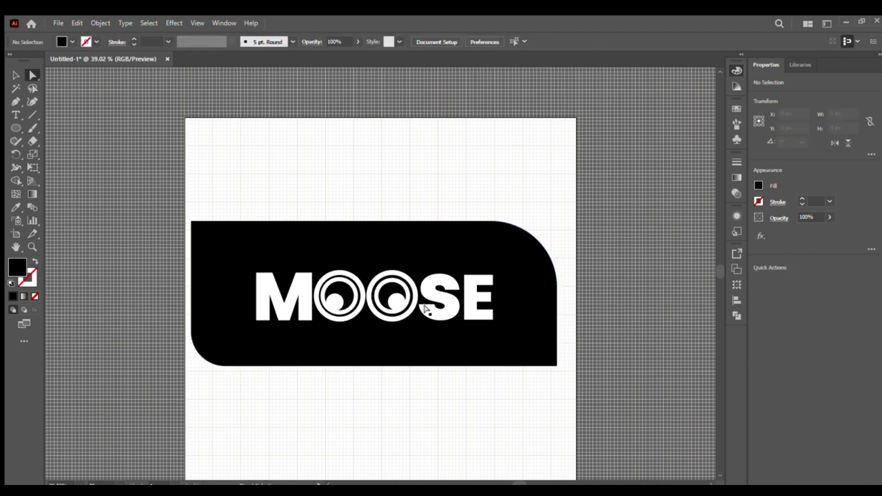
Step: Slightly reduce the radius of the black shape's upper-right and lower-left rounded corners together
drag(278, 170, 472, 452)
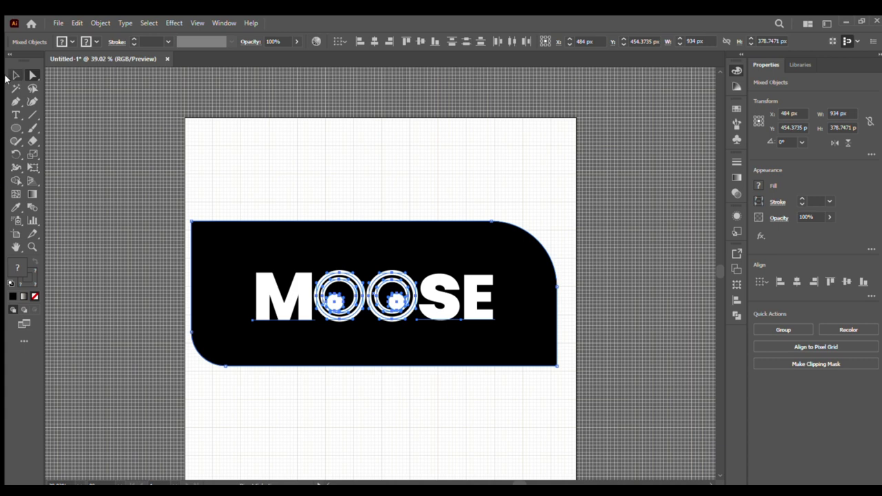
click(15, 75)
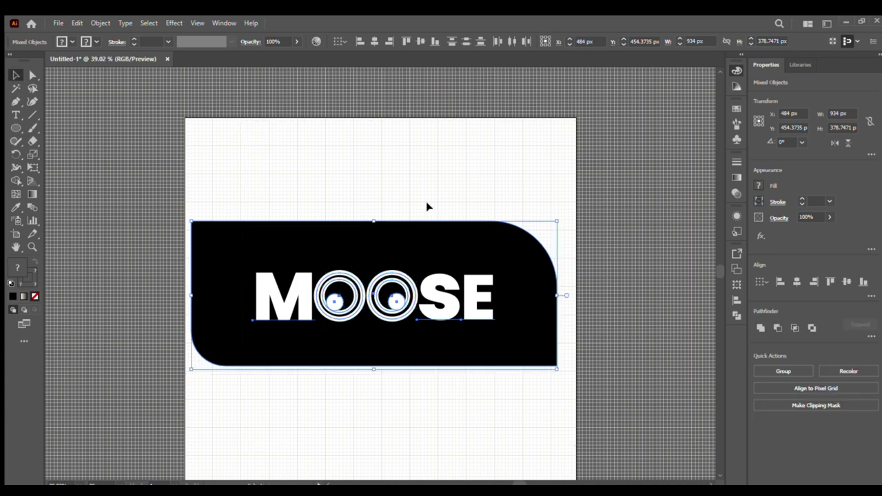
click(32, 78)
click(535, 244)
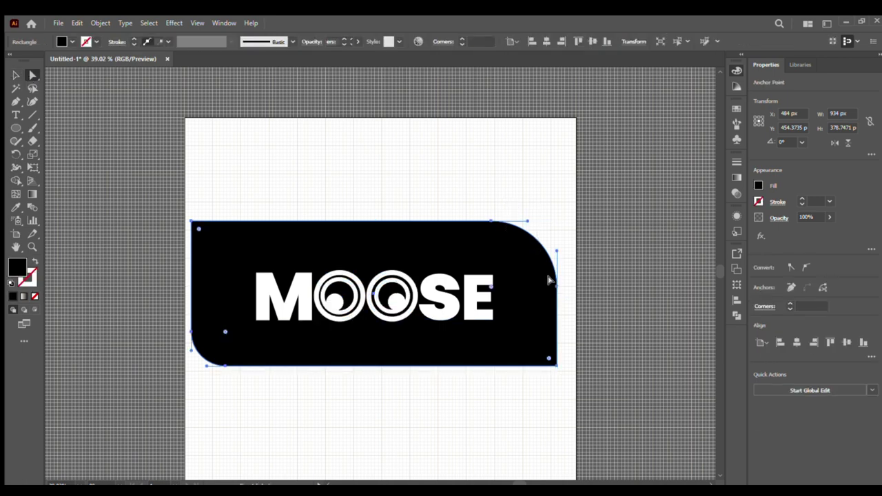
drag(491, 292, 501, 275)
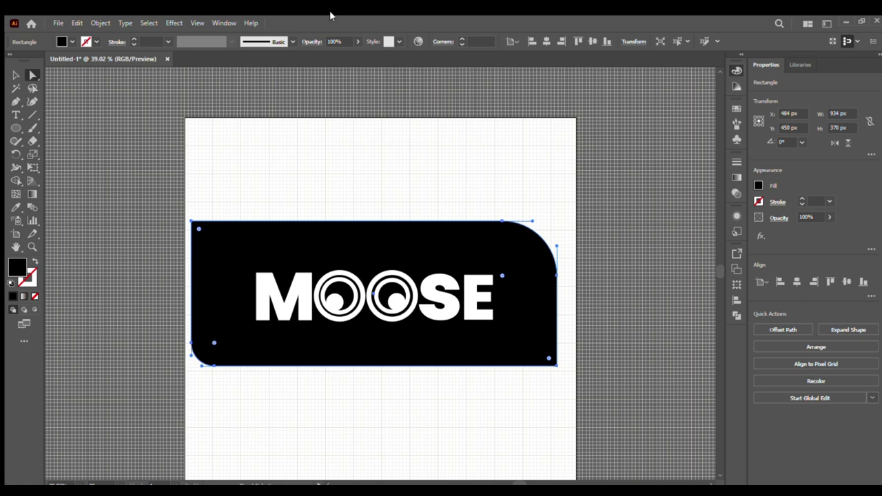
click(423, 142)
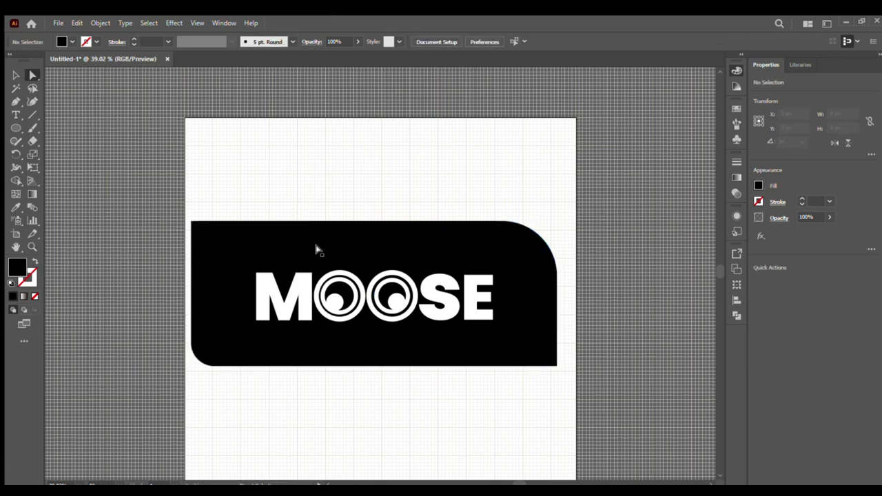
drag(303, 190, 402, 326)
click(364, 189)
click(16, 75)
click(404, 298)
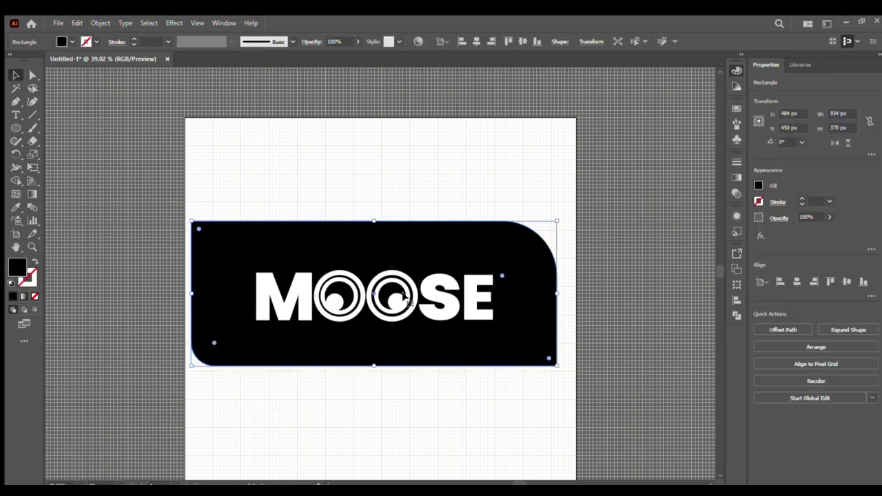
click(352, 213)
click(311, 293)
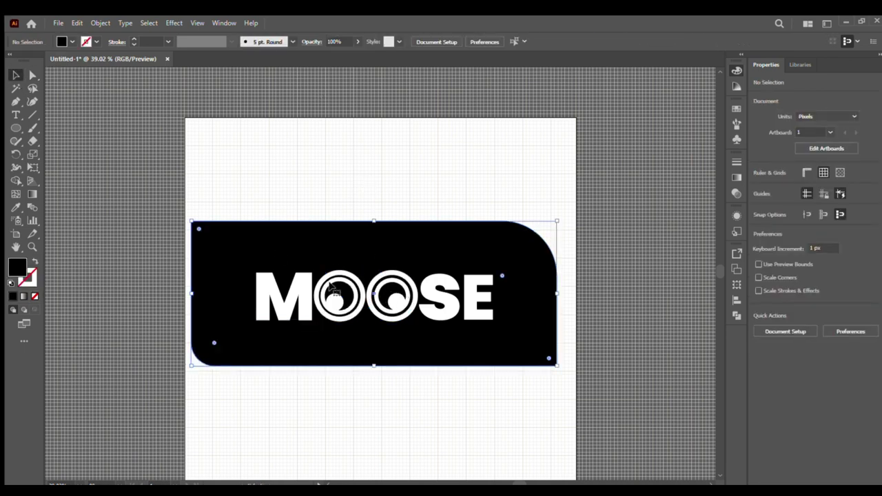
click(313, 294)
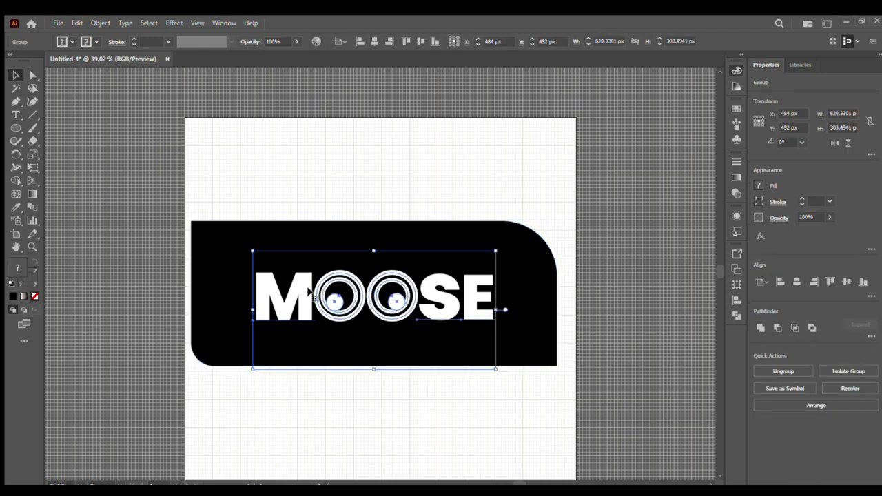
Step: Duplicate the black shape just below the original and place a copy of the white MOOSE group on it at about X 508, Y 875 px
click(222, 245)
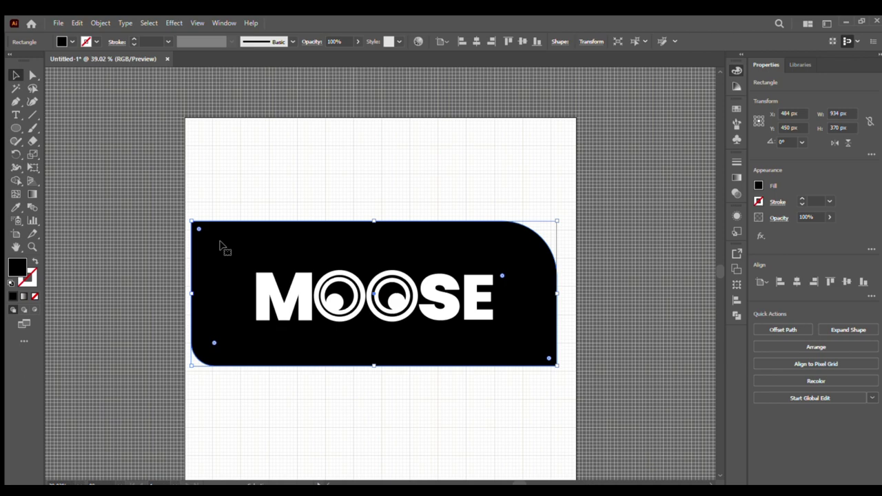
key(ctrl+minus)
key(ctrl+minus)
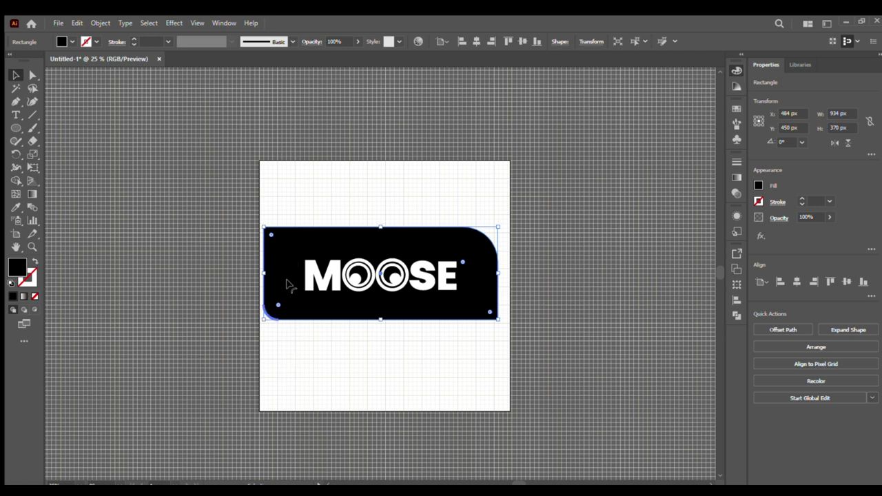
drag(289, 285, 291, 380)
click(364, 277)
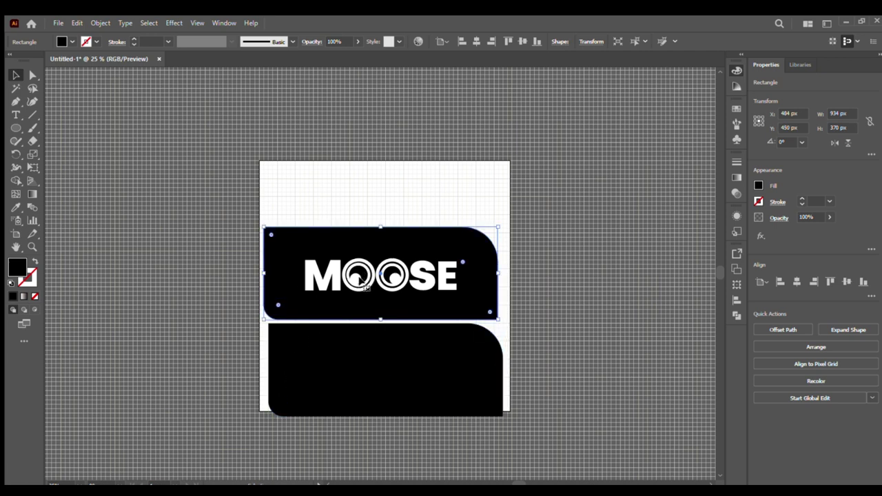
click(357, 283)
drag(360, 291, 362, 380)
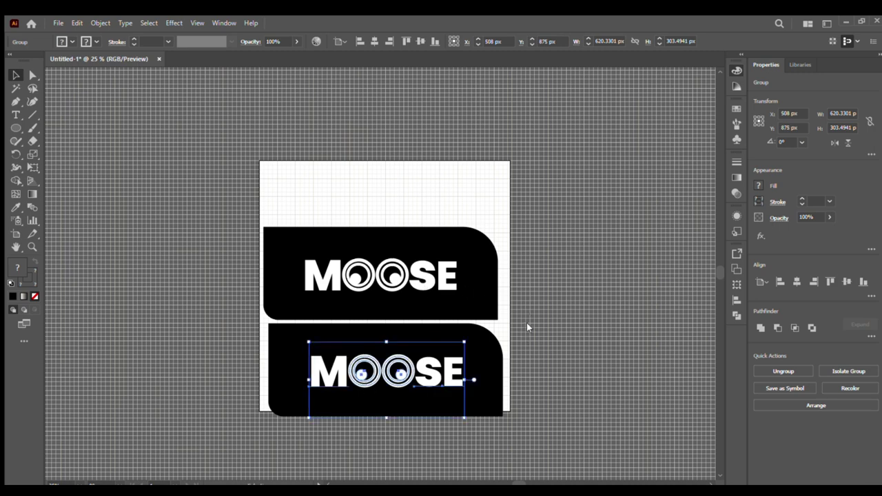
Step: Reflect the duplicated MOOSE group left to right on the lower black shape
key(shift+o)
key(shift+Left)
key(shift+Left)
key(shift+Left)
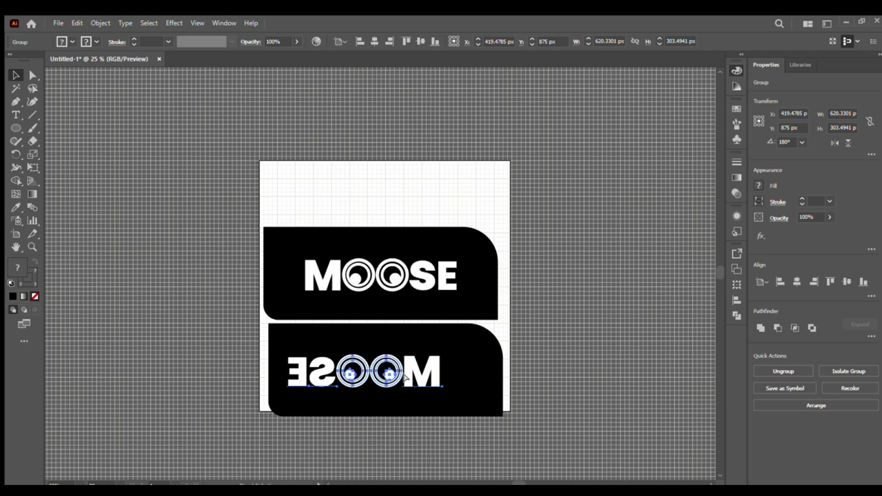
Step: Examine the normal and mirrored MOOSE logos at very small and large magnifications to judge their legibility
key(ctrl+minus)
key(ctrl+minus)
key(ctrl+minus)
key(ctrl+minus)
key(ctrl+minus)
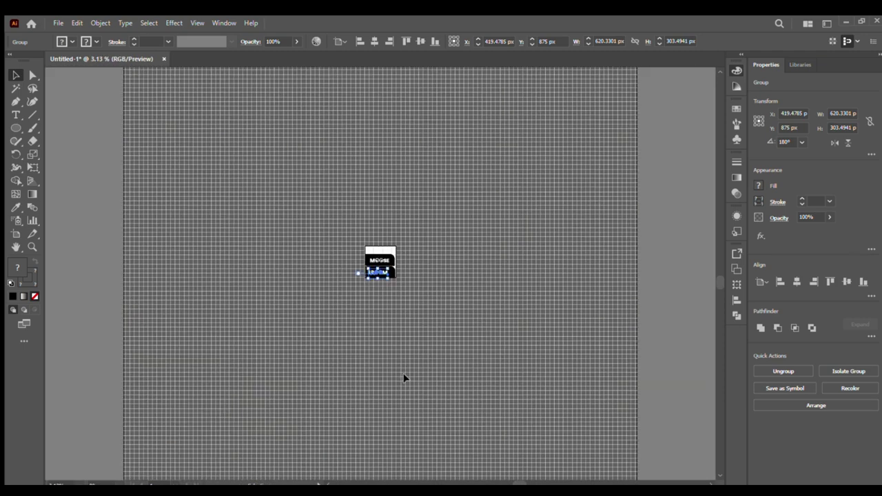
click(414, 349)
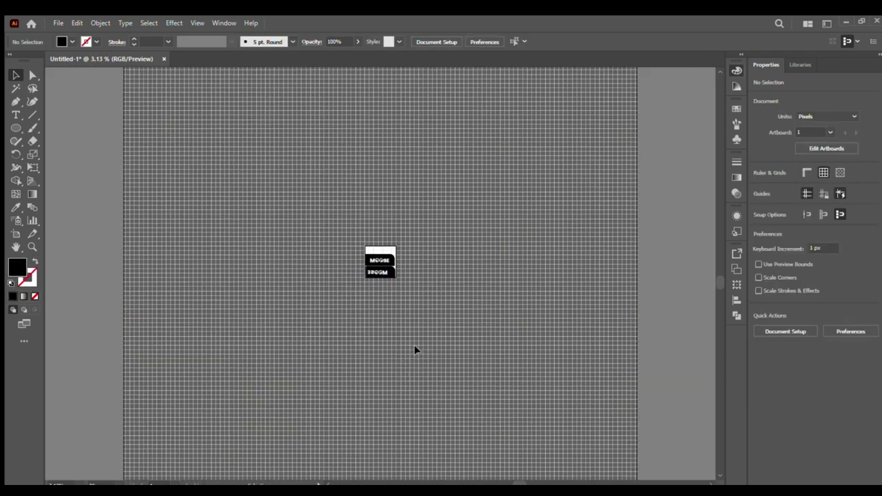
key(ctrl+plus)
key(ctrl+plus)
key(ctrl+plus)
key(ctrl+plus)
key(ctrl+plus)
key(ctrl+plus)
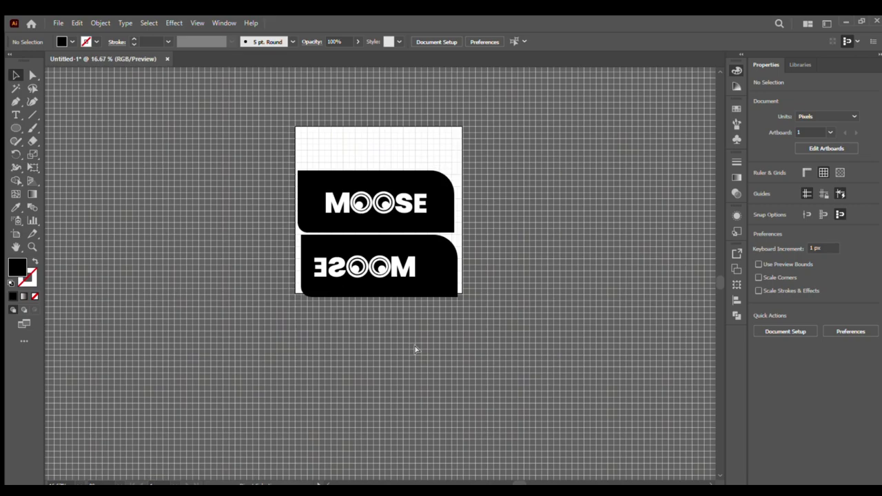
key(ctrl+plus)
key(ctrl+plus)
key(ctrl+plus)
key(ctrl+plus)
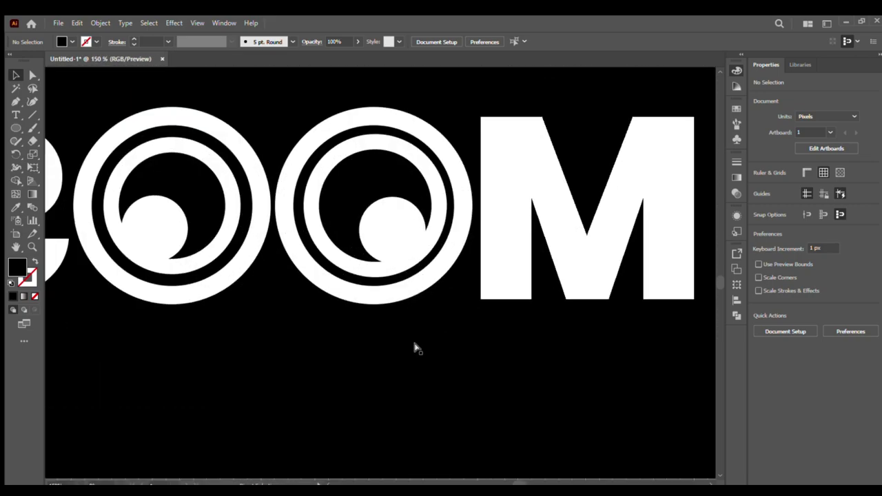
key(ctrl+minus)
key(ctrl+minus)
key(ctrl+minus)
key(ctrl+minus)
key(ctrl+minus)
key(ctrl+minus)
key(ctrl+minus)
key(ctrl+minus)
key(ctrl+minus)
key(ctrl+minus)
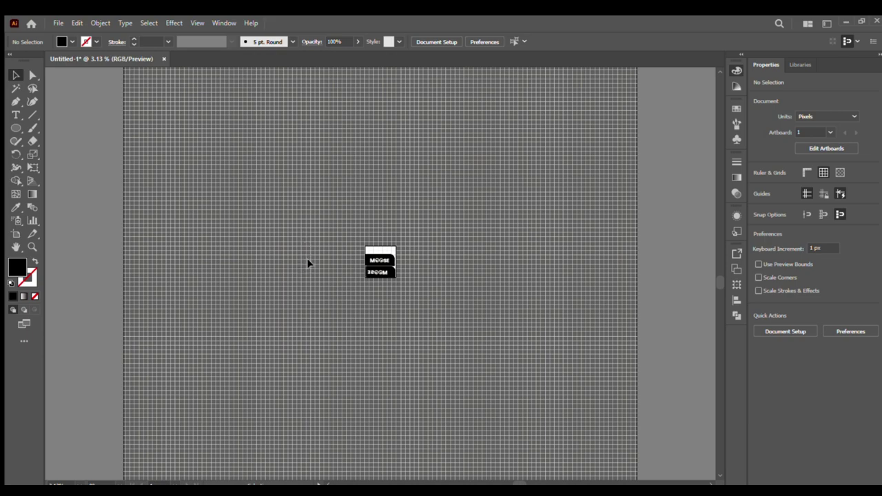
scroll(354, 245, up, 6)
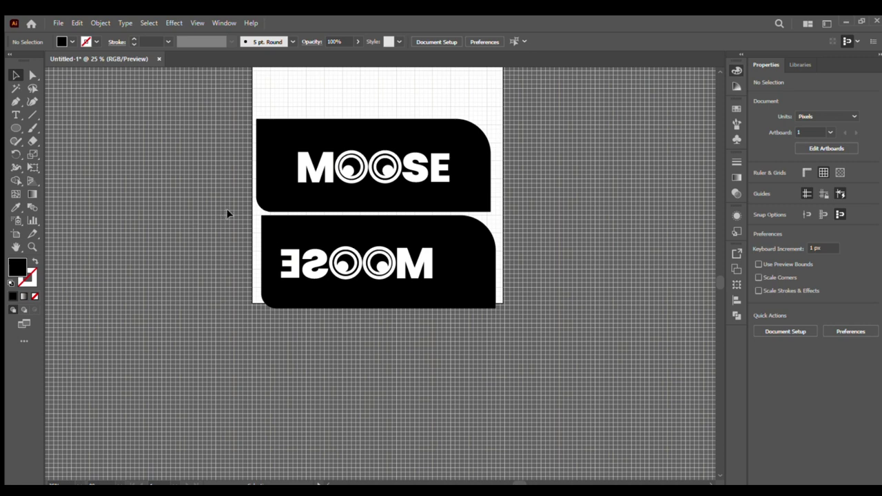
Step: Delete the lower duplicate of the black shape together with its mirrored MOOSE lettering
drag(229, 213, 387, 317)
key(Delete)
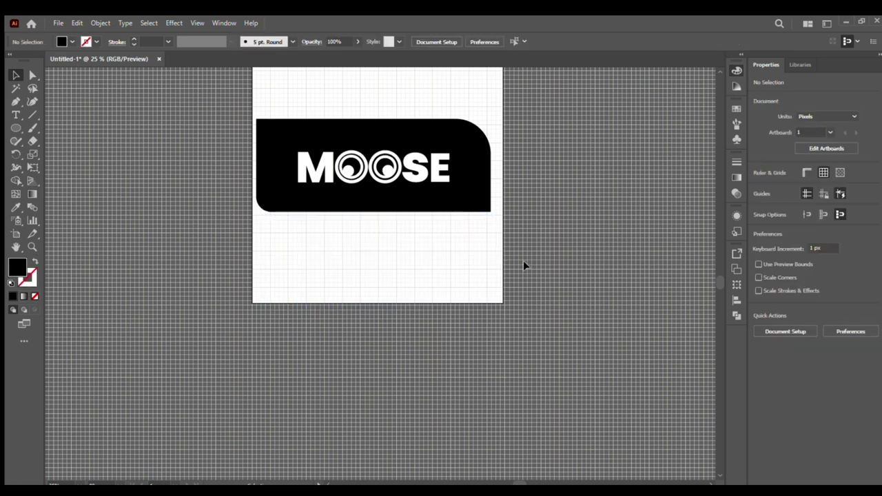
scroll(524, 261, up, 2)
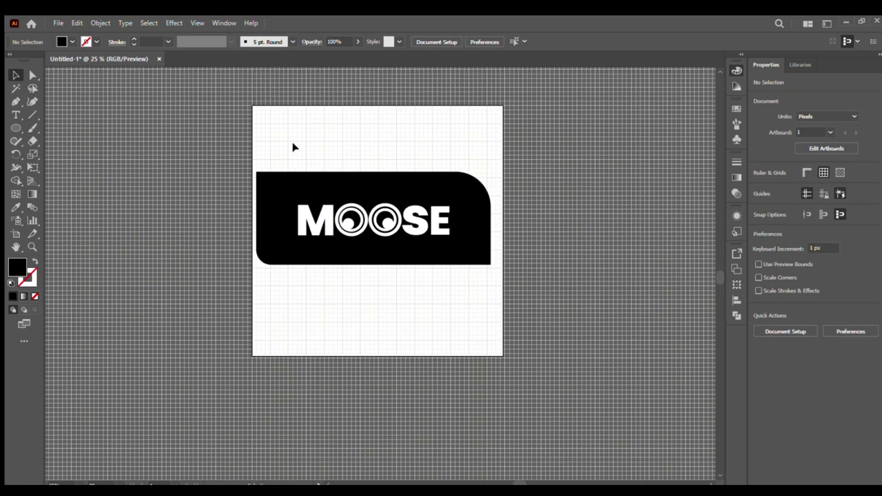
Step: Make the original black shape's two rounded corners slightly tighter once more, and deselect it
drag(266, 138, 386, 230)
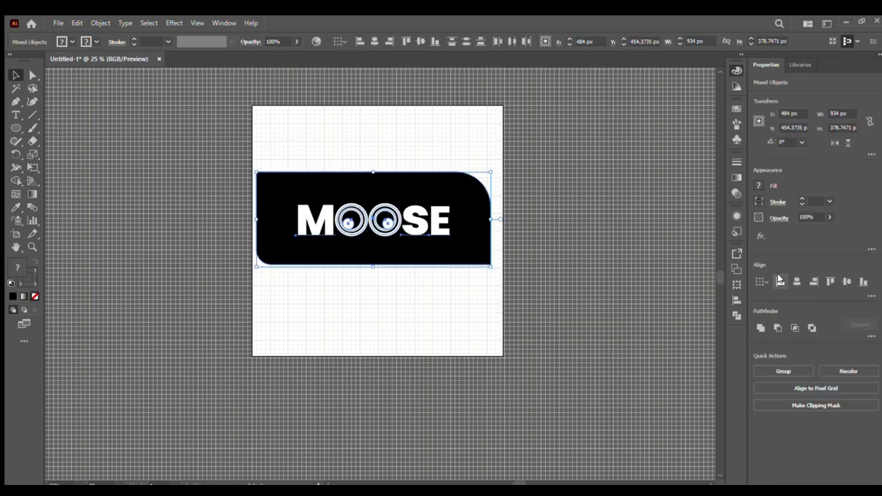
click(619, 332)
scroll(617, 332, up, 2)
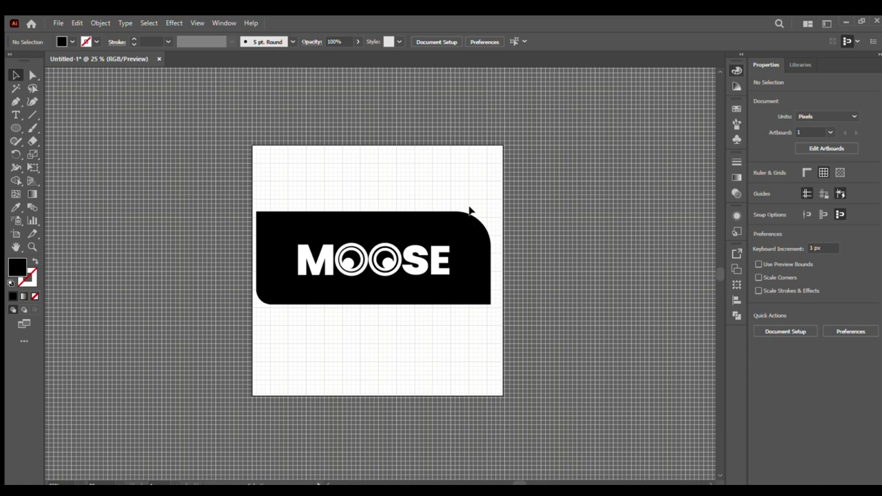
drag(466, 184, 503, 252)
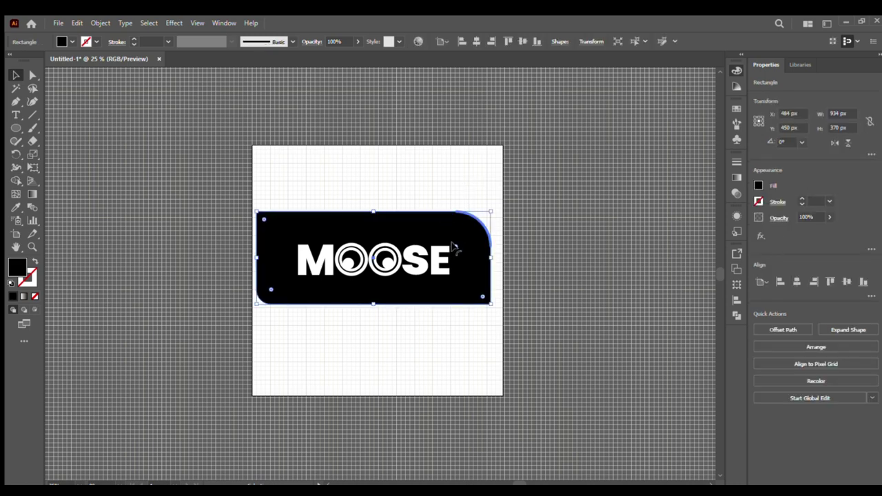
click(384, 89)
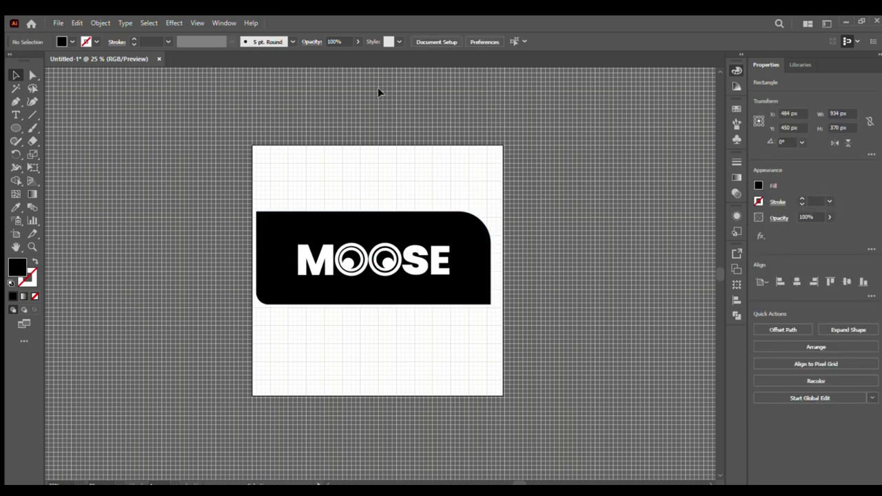